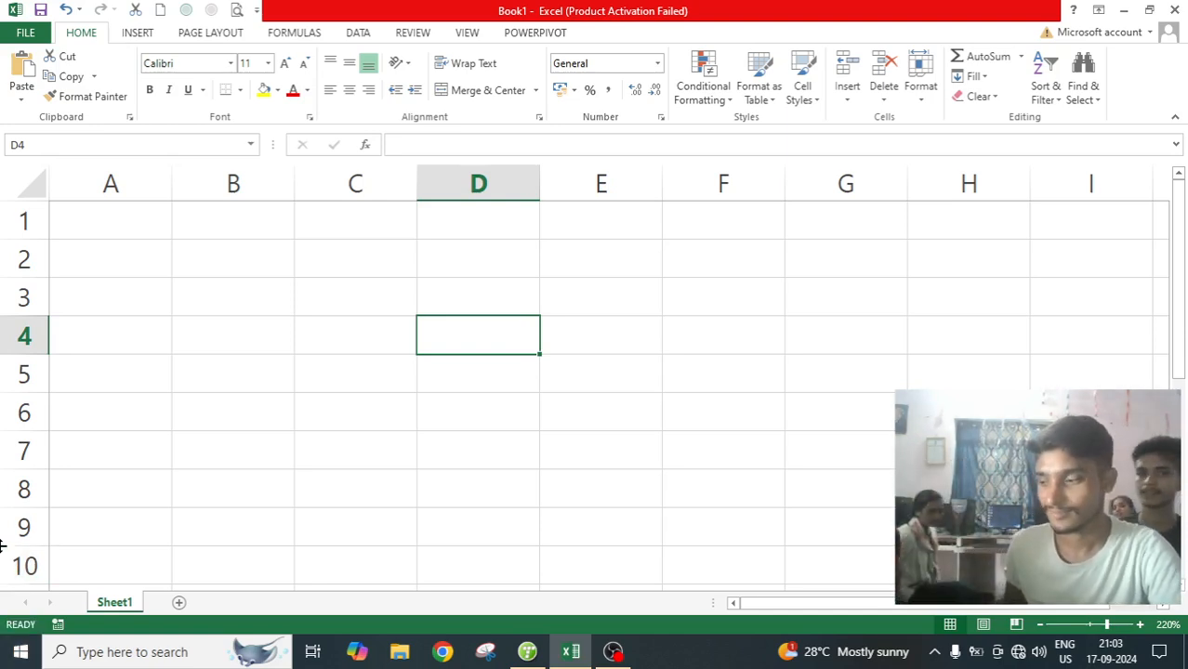
left_click(569, 413)
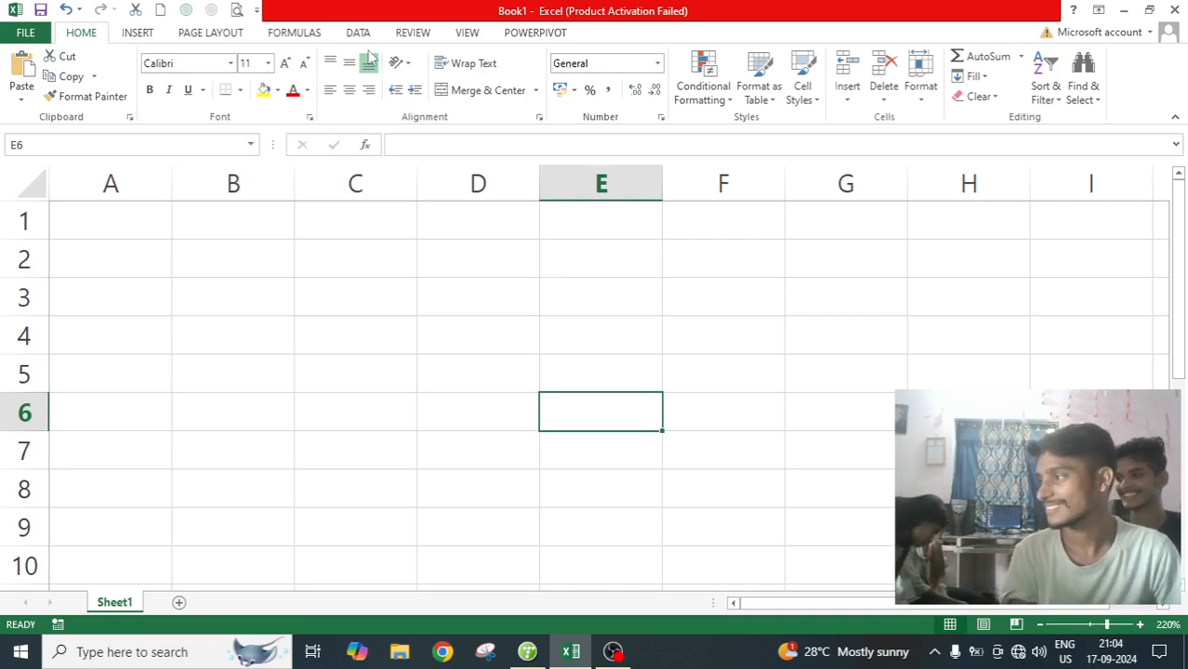
left_click(385, 295)
left_click(277, 304)
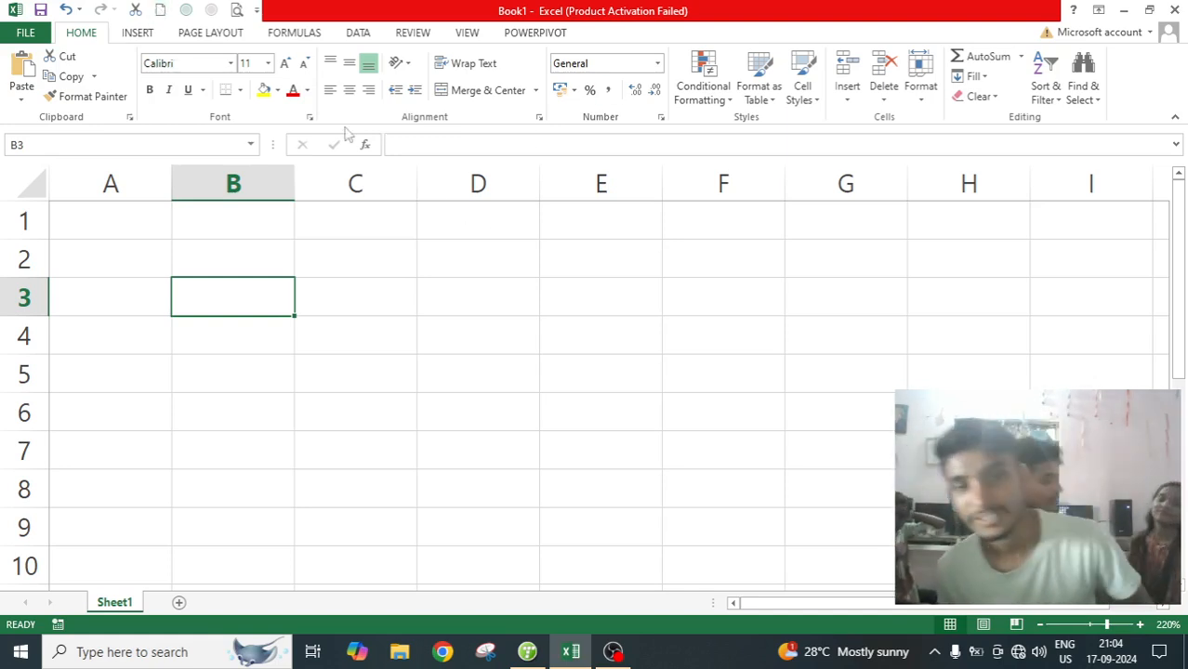
left_click(137, 33)
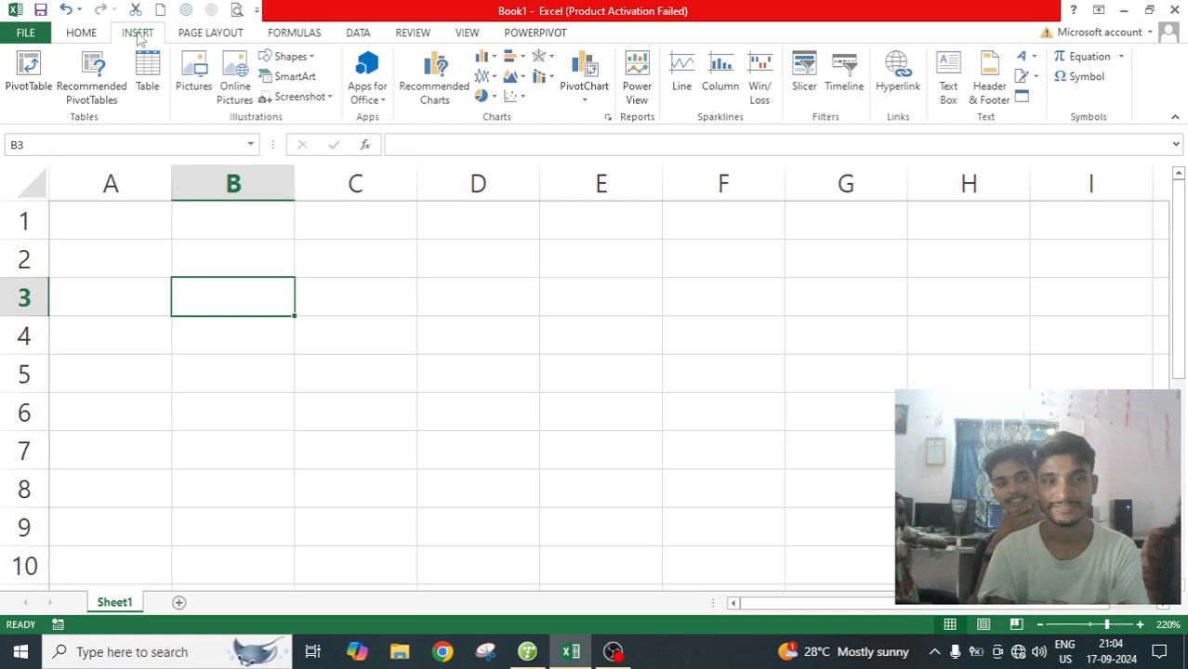
left_click(210, 32)
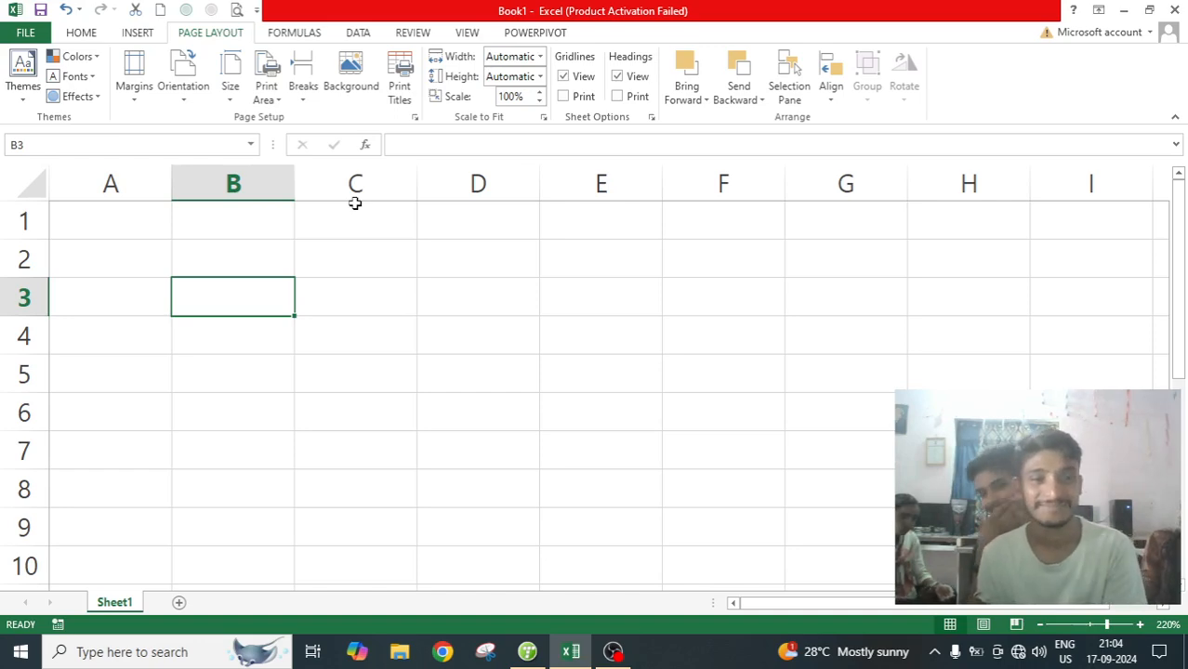
key("Return")
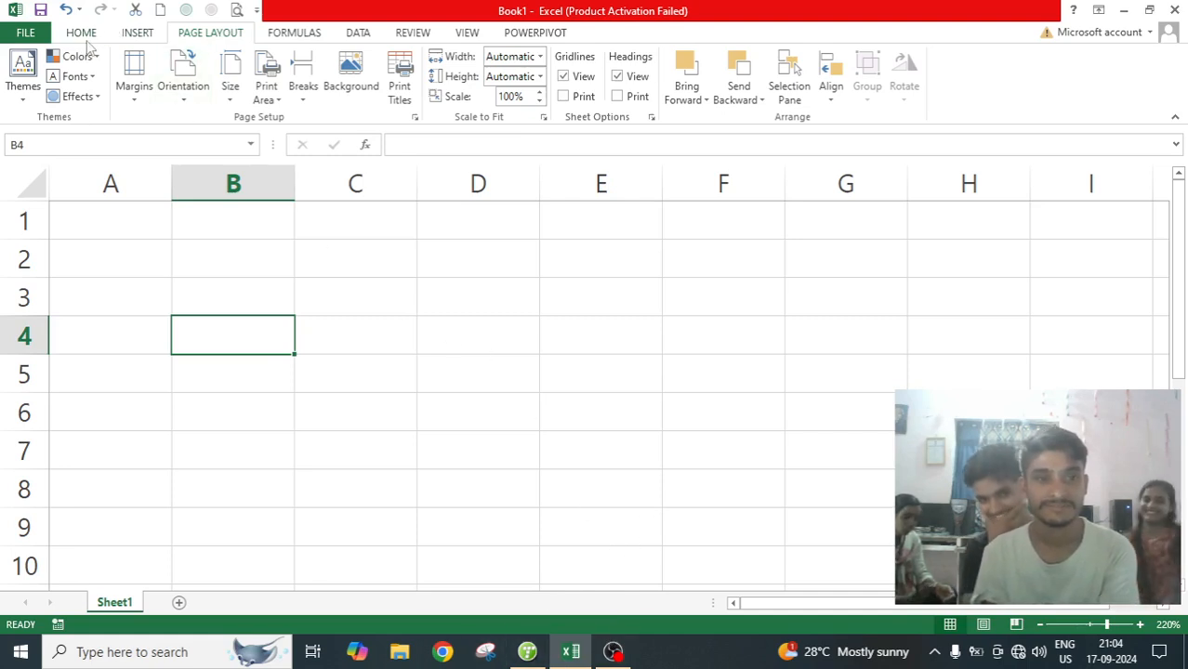
Step: Open the recent workbook "example data" and show the analysis commands for the PivotTable on Sheet2
left_click(25, 33)
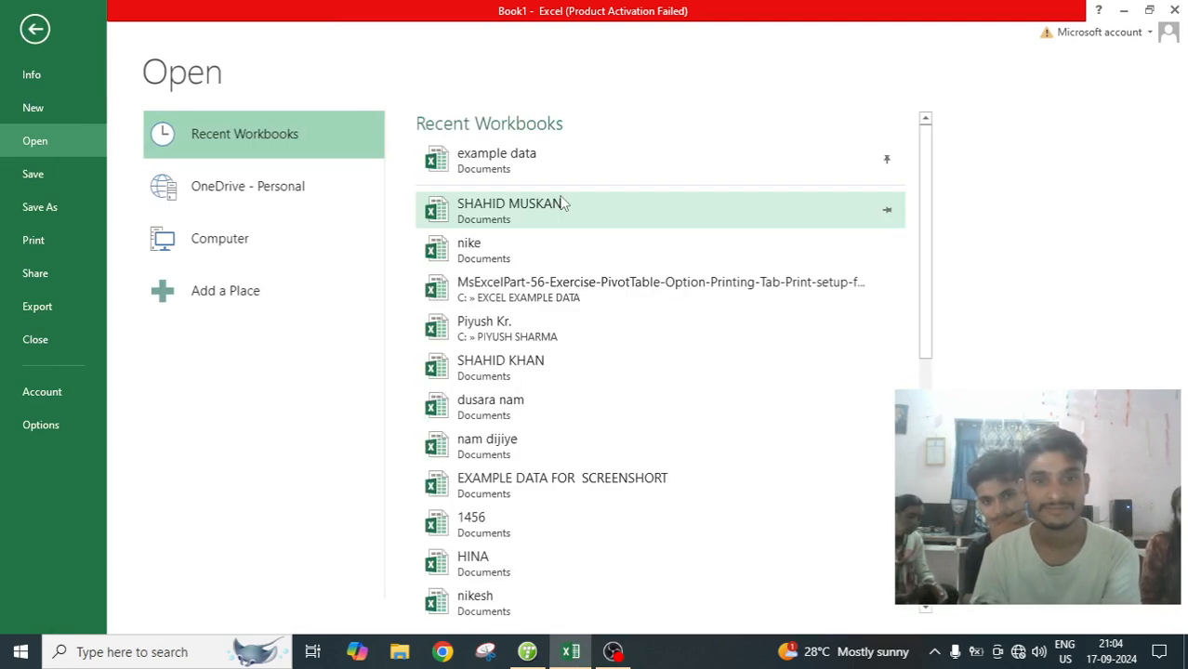
left_click(586, 156)
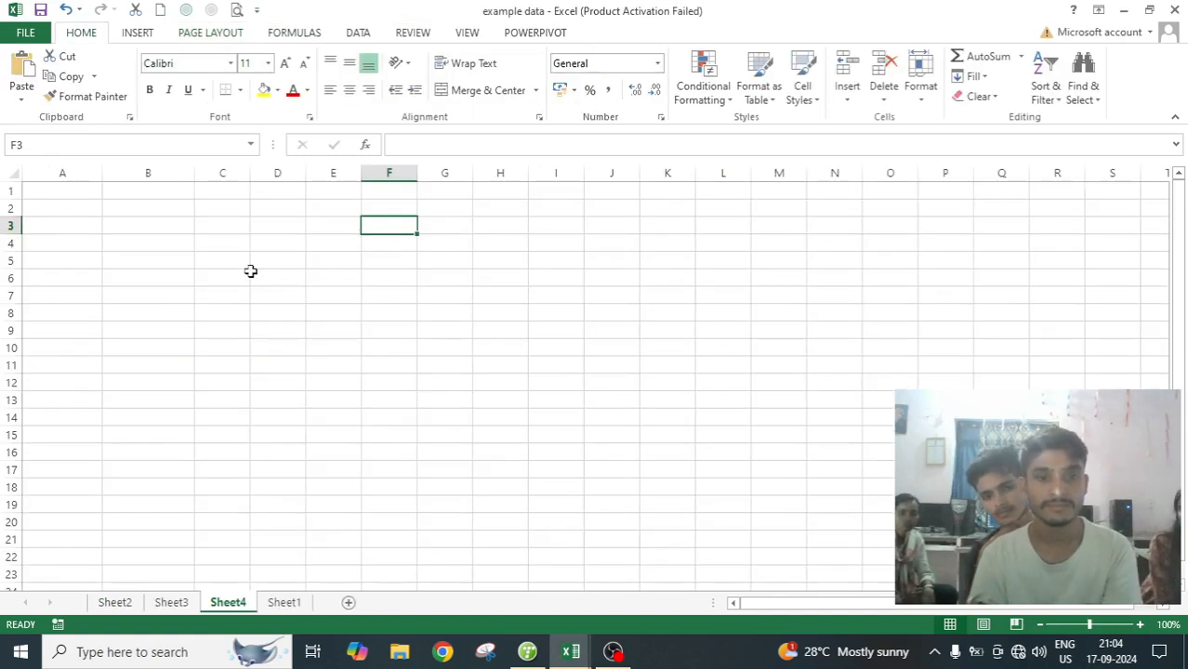
left_click(283, 602)
left_click(114, 602)
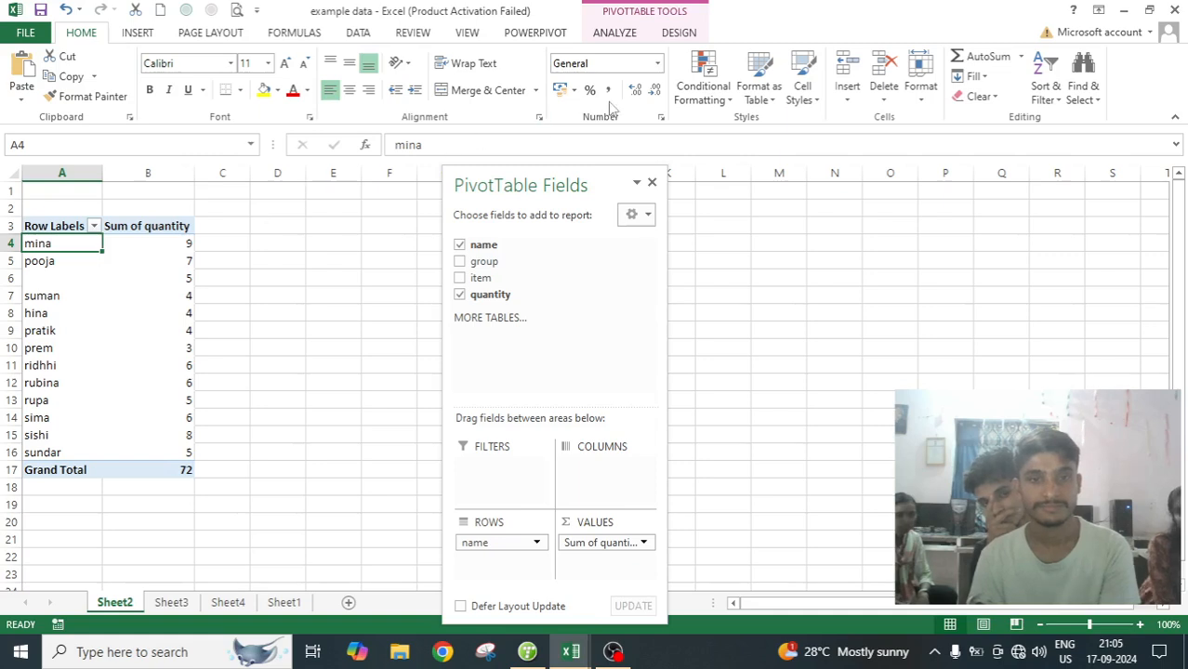
left_click(615, 33)
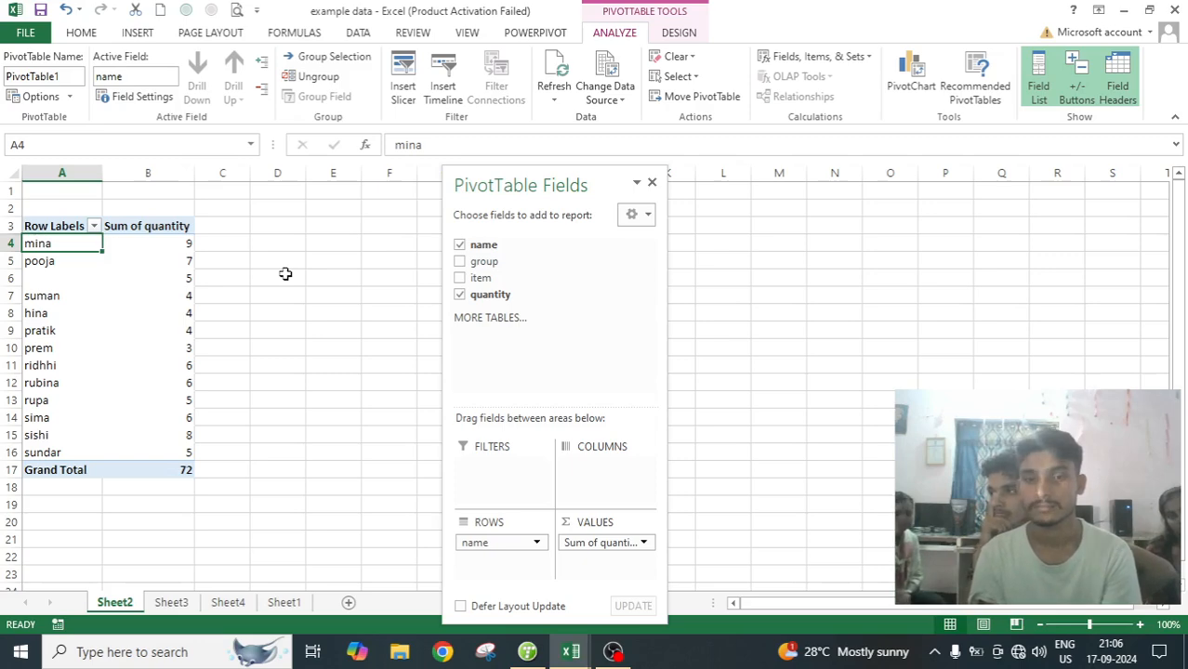
mouse_move(188, 280)
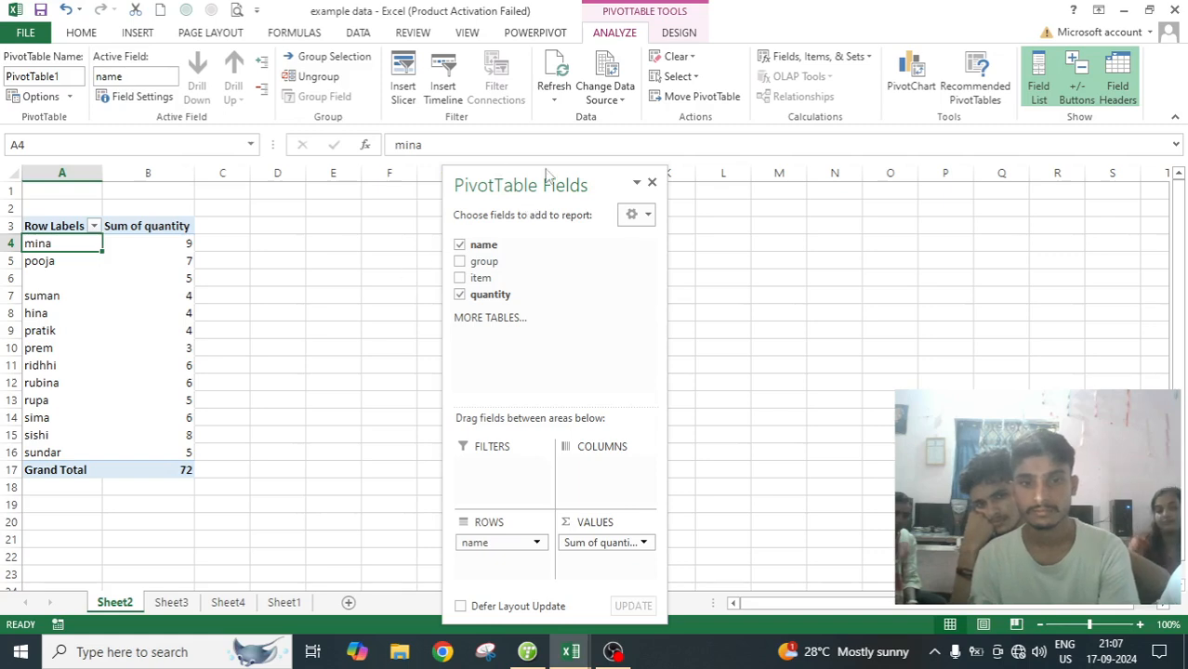
Step: Review the source data on Sheet1 and return to the PivotTable on Sheet2
left_click_drag(525, 184, 564, 70)
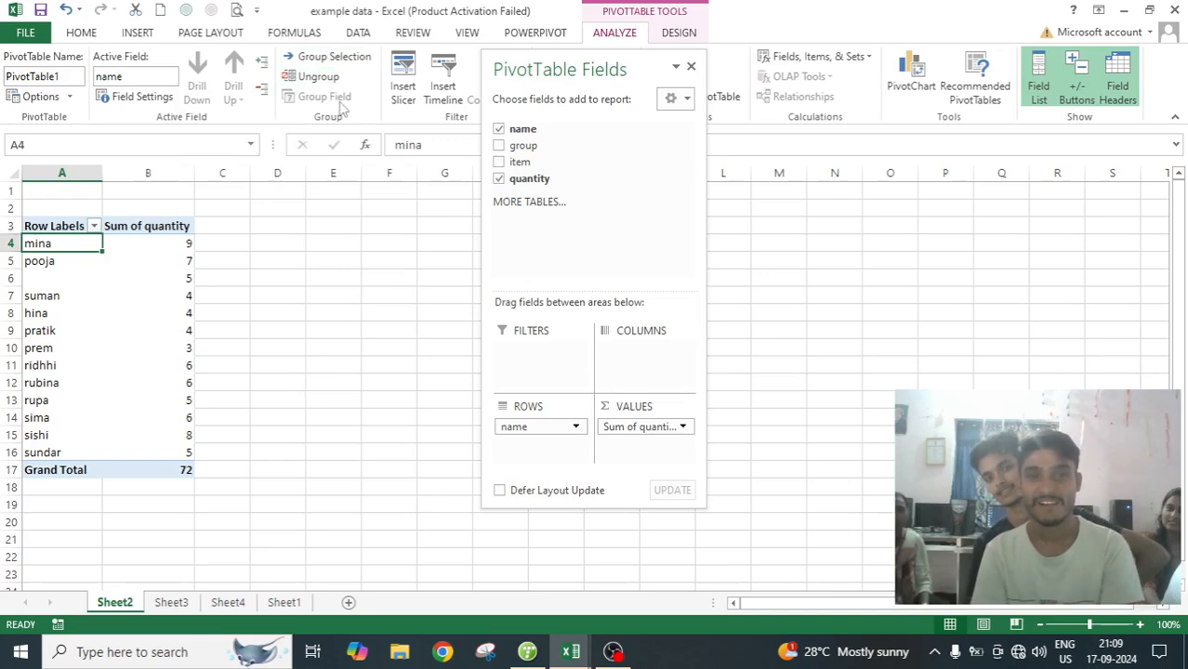
left_click(288, 295)
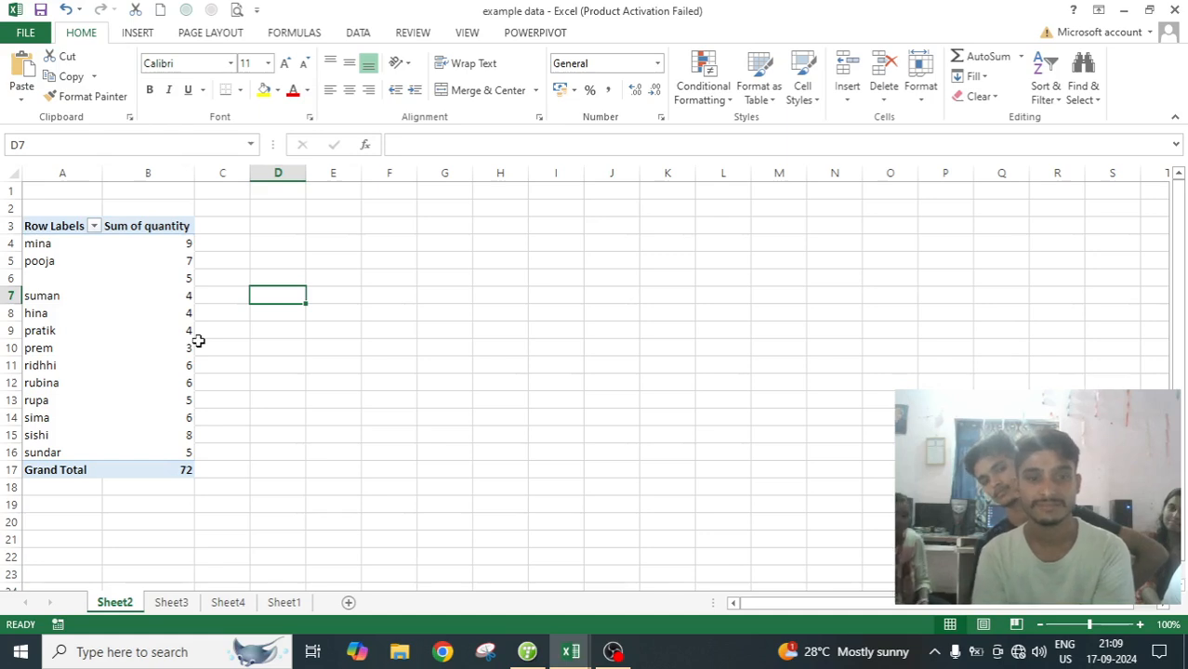
left_click(284, 602)
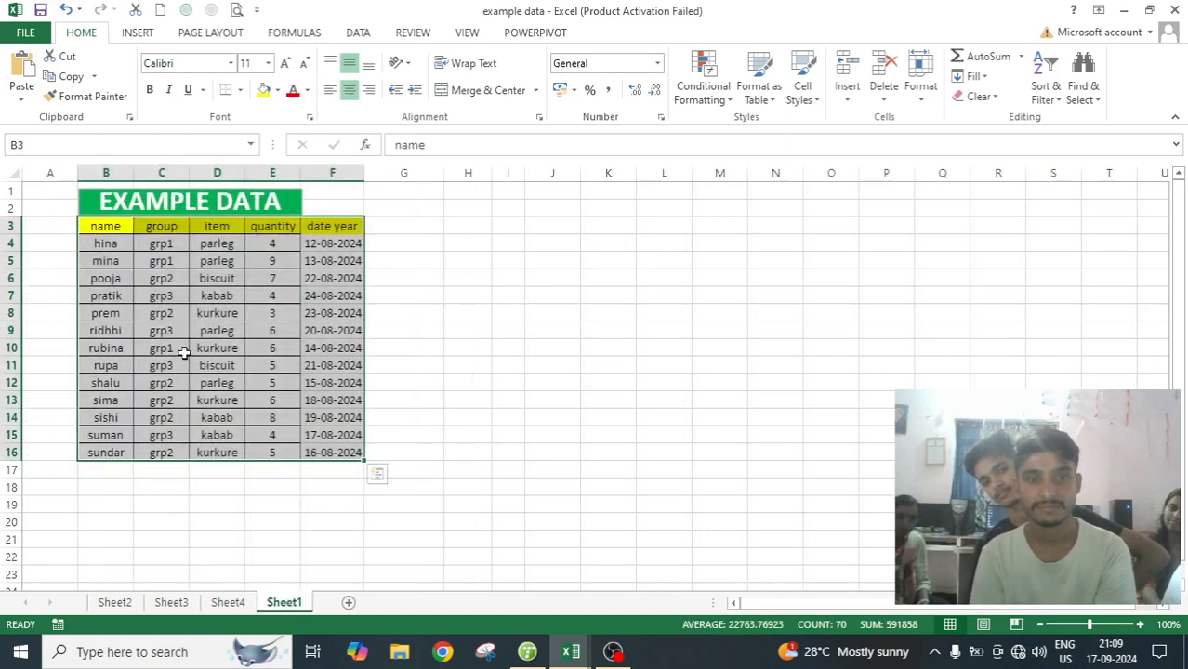
left_click(123, 602)
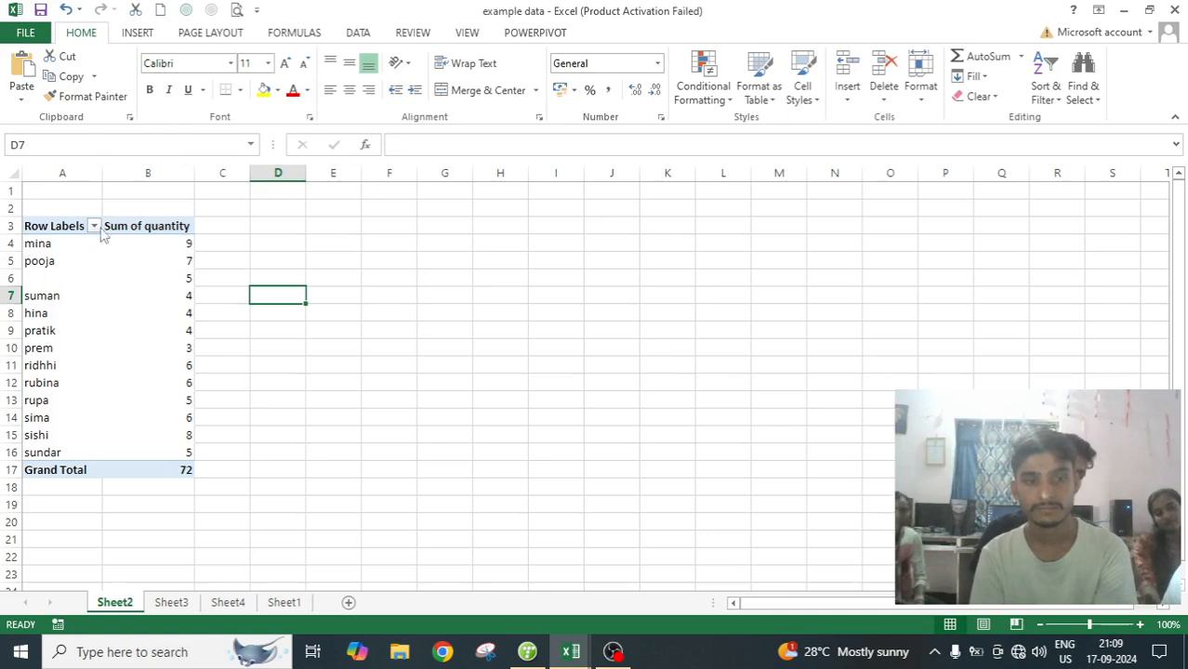
Step: Remove the Sum of quantity field from the PivotTable's values, leaving only name in the rows
left_click(153, 331)
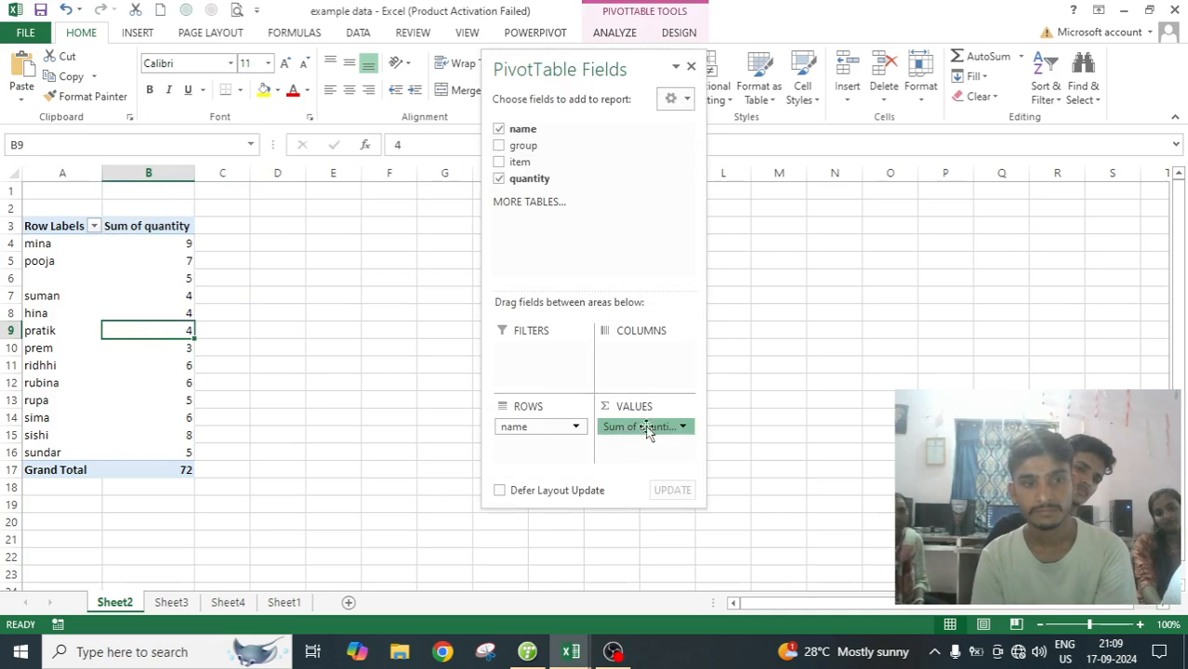
left_click_drag(641, 426, 746, 395)
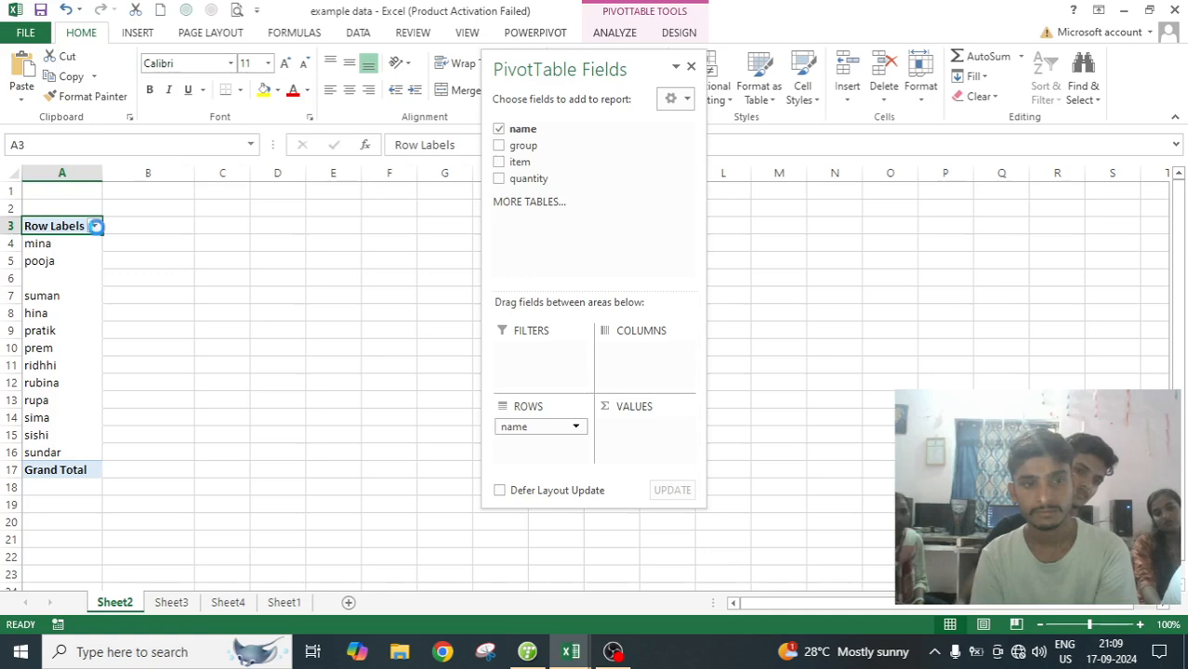
left_click(95, 226)
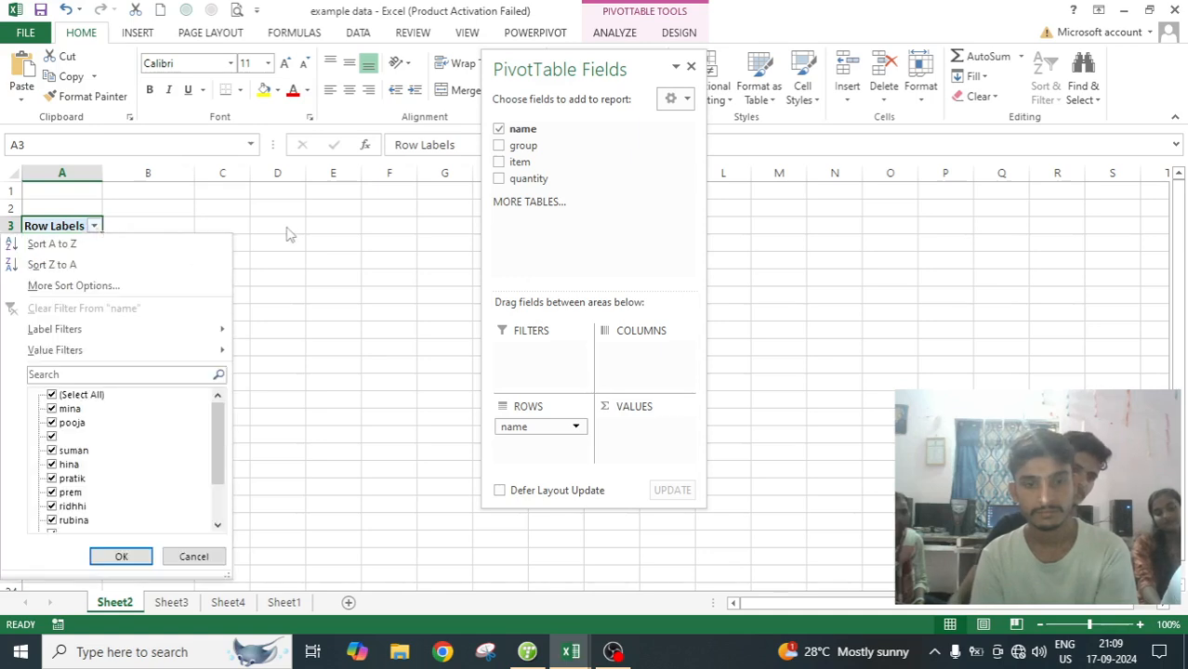
left_click(364, 373)
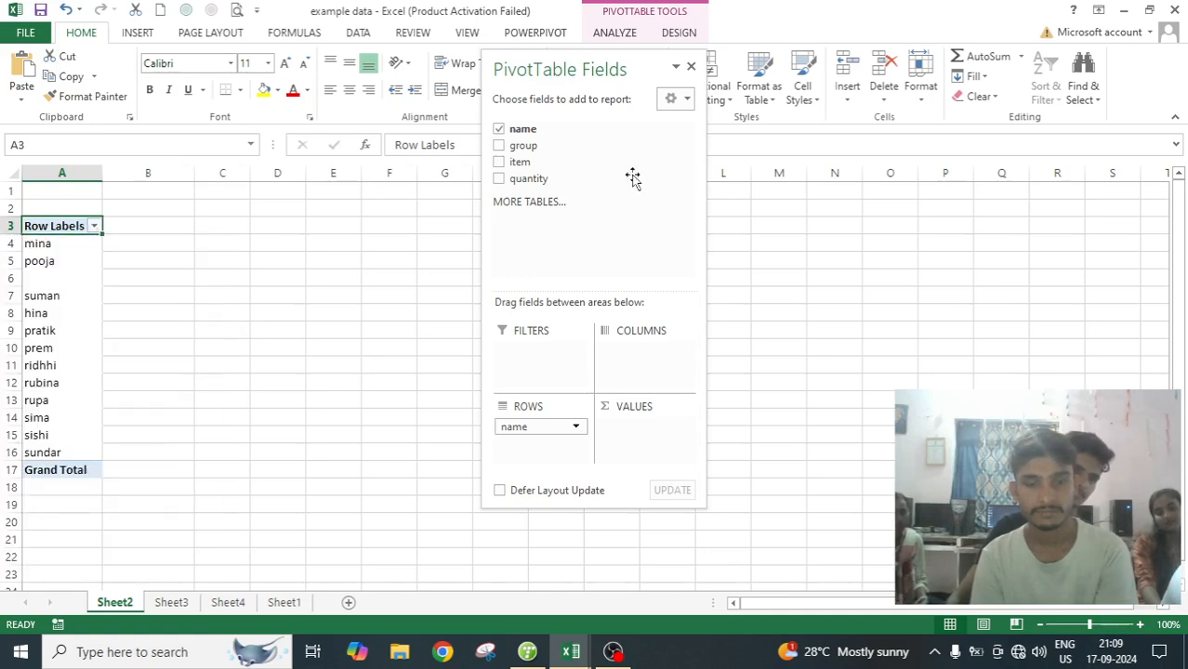
Step: Move the field list clear of the analysis commands and filter the blank entry out of the row labels
left_click(622, 39)
left_click_drag(575, 73, 734, 215)
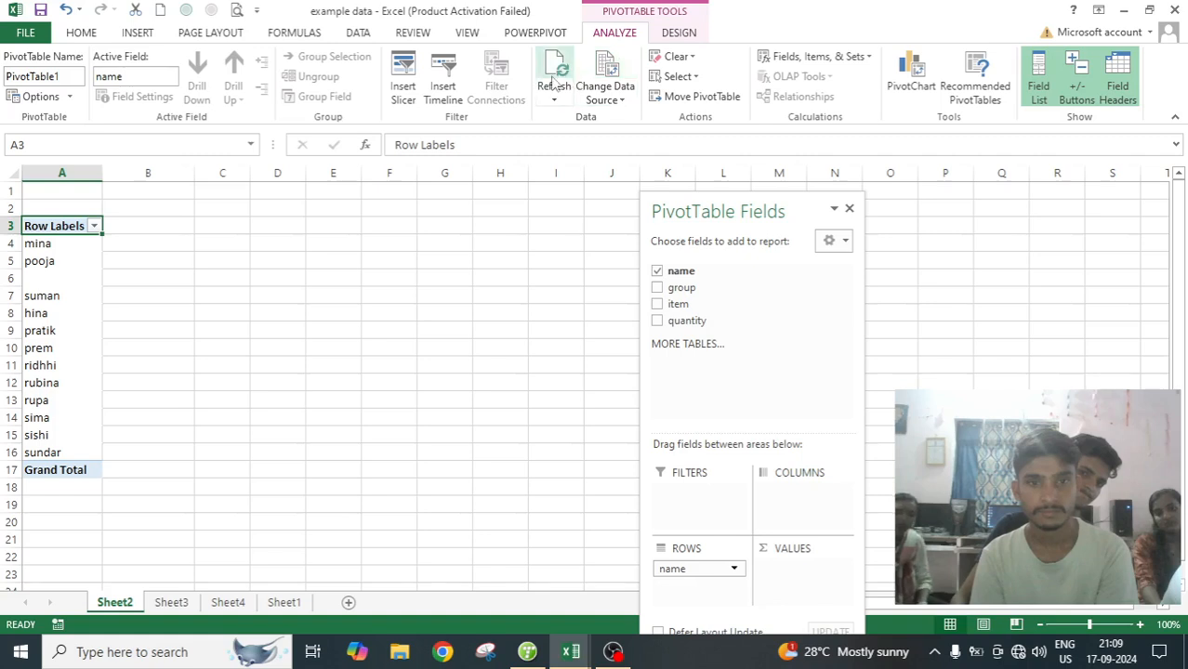
left_click(95, 227)
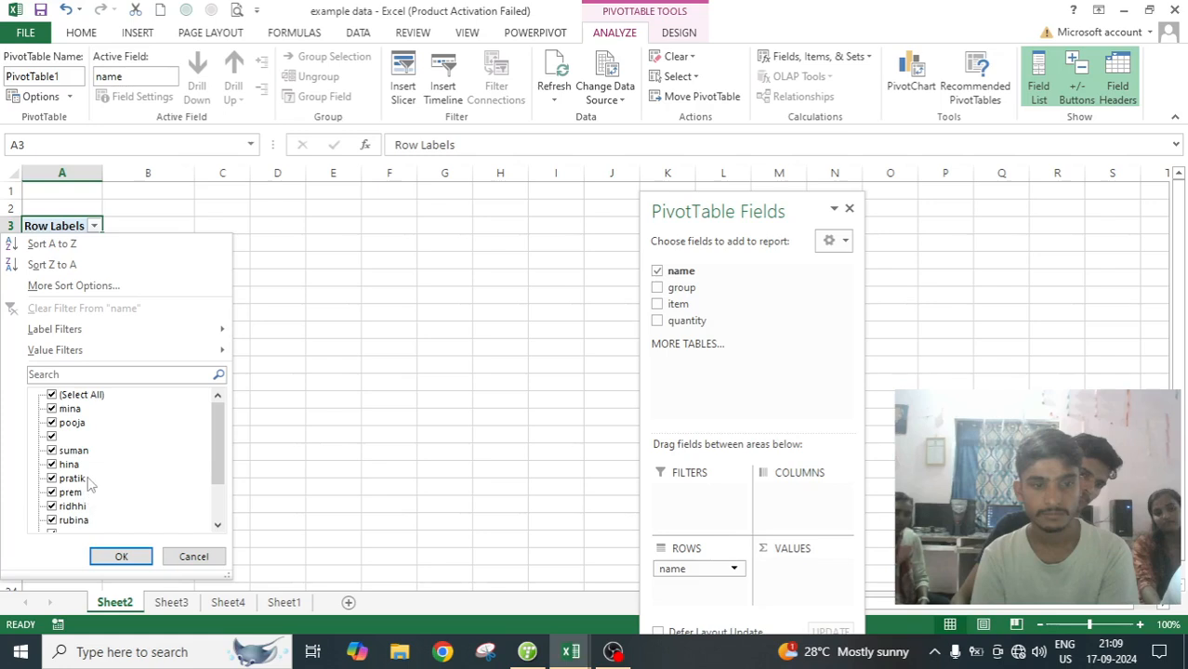
mouse_move(219, 455)
left_mouse_down()
mouse_move(219, 485)
mouse_move(213, 435)
left_mouse_up()
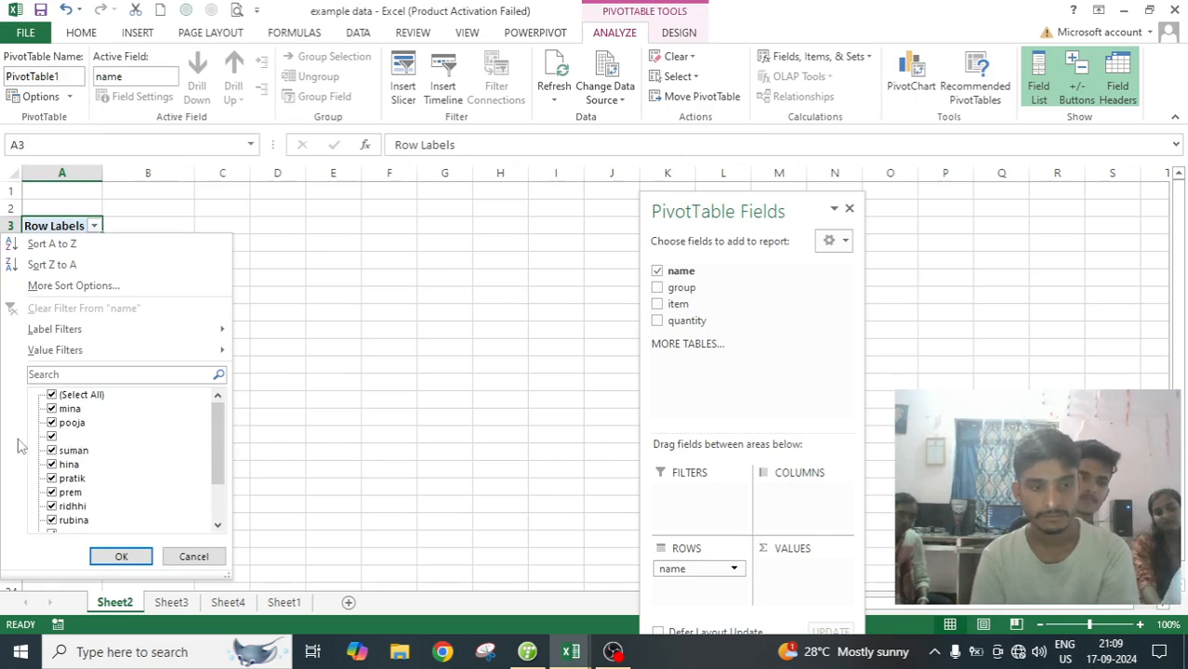
left_click(53, 435)
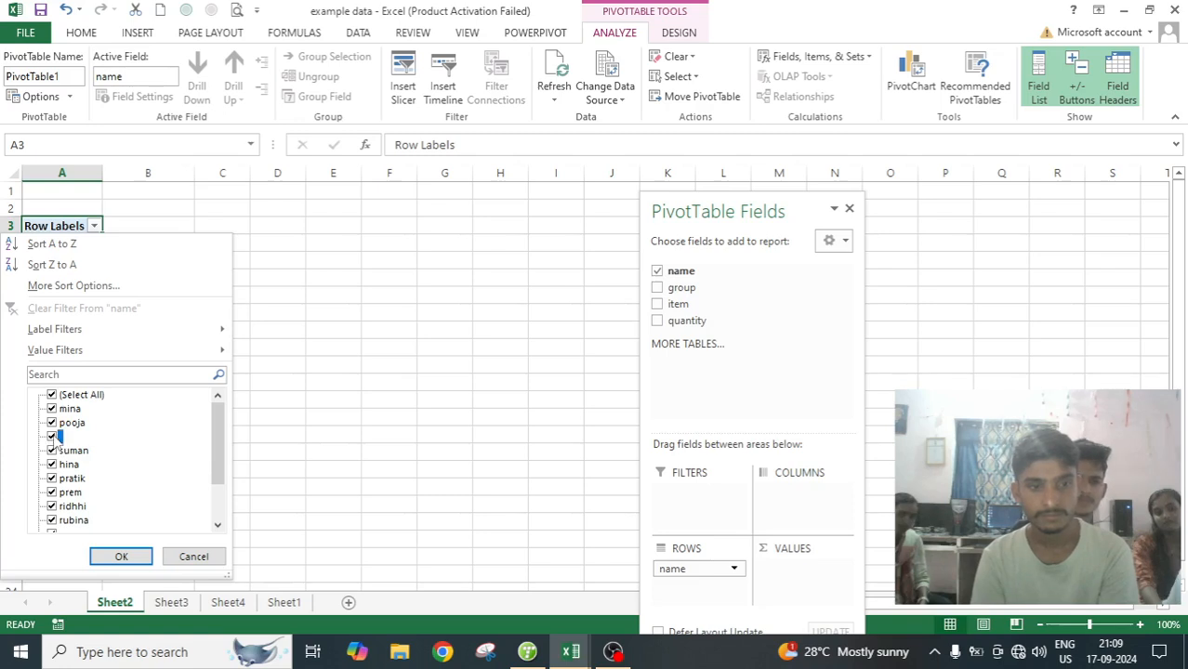
left_click(141, 558)
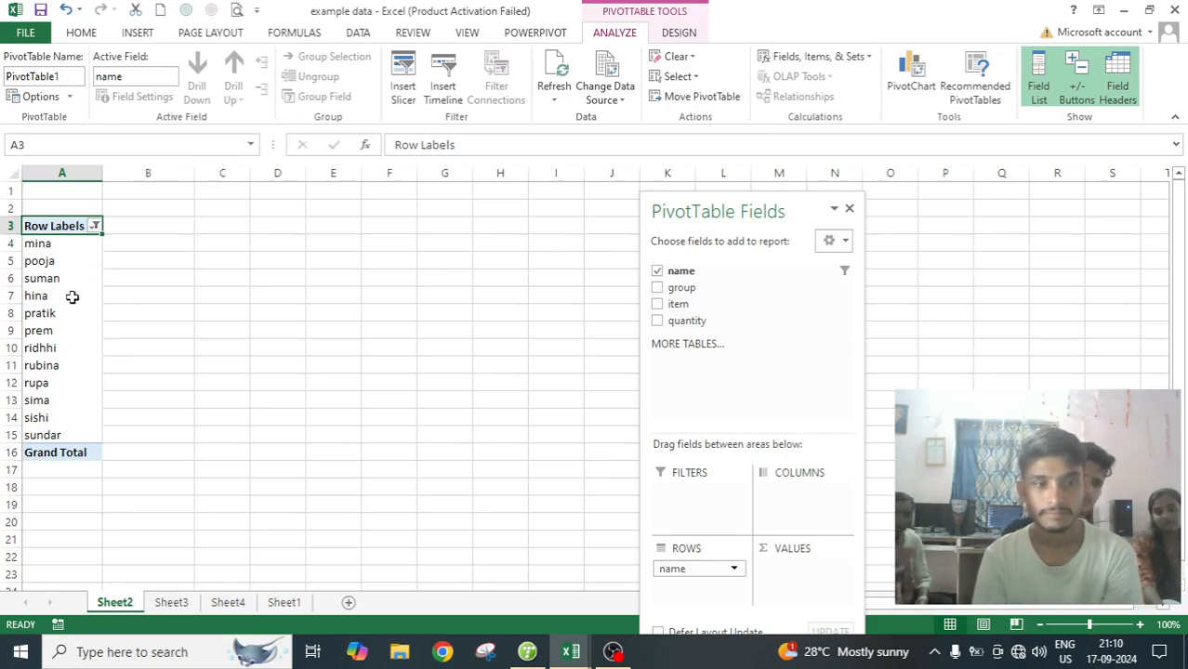
Step: Group the first four names in the PivotTable's row labels, cells A4:A7
scroll(71, 295, "up", 1)
scroll(72, 296, "up", 6)
scroll(134, 311, "down", 2)
scroll(134, 312, "up", 2)
scroll(134, 314, "down", 2)
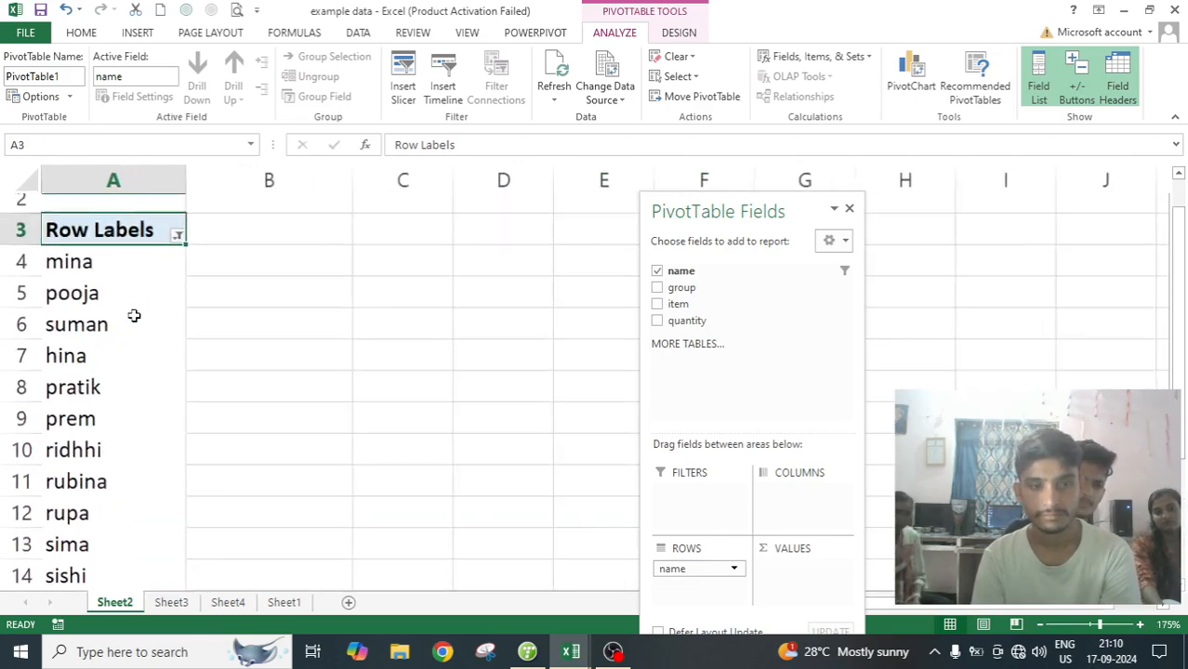
scroll(134, 315, "down", 1)
scroll(134, 315, "up", 1)
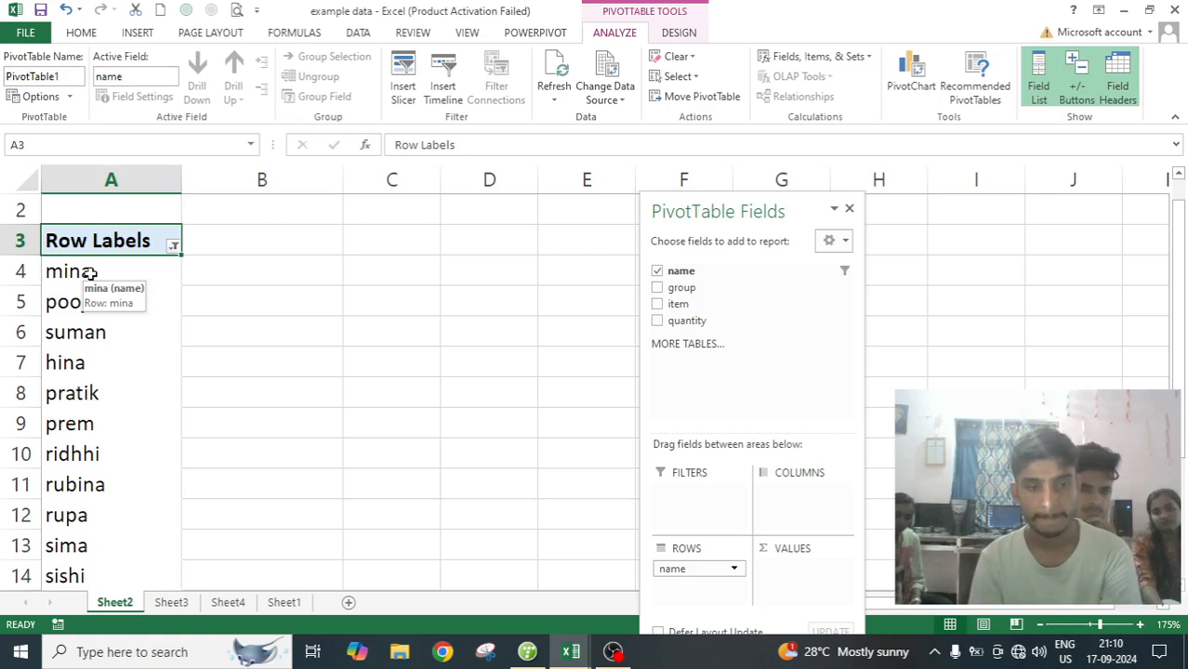
left_click_drag(90, 272, 72, 368)
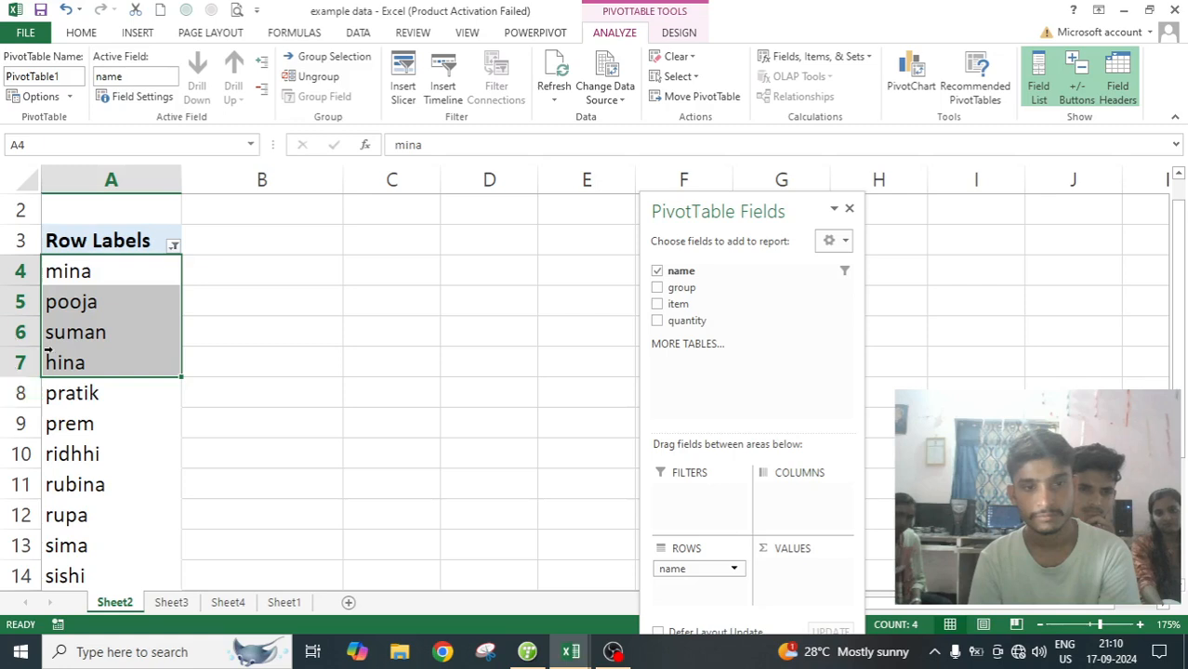
left_click(345, 59)
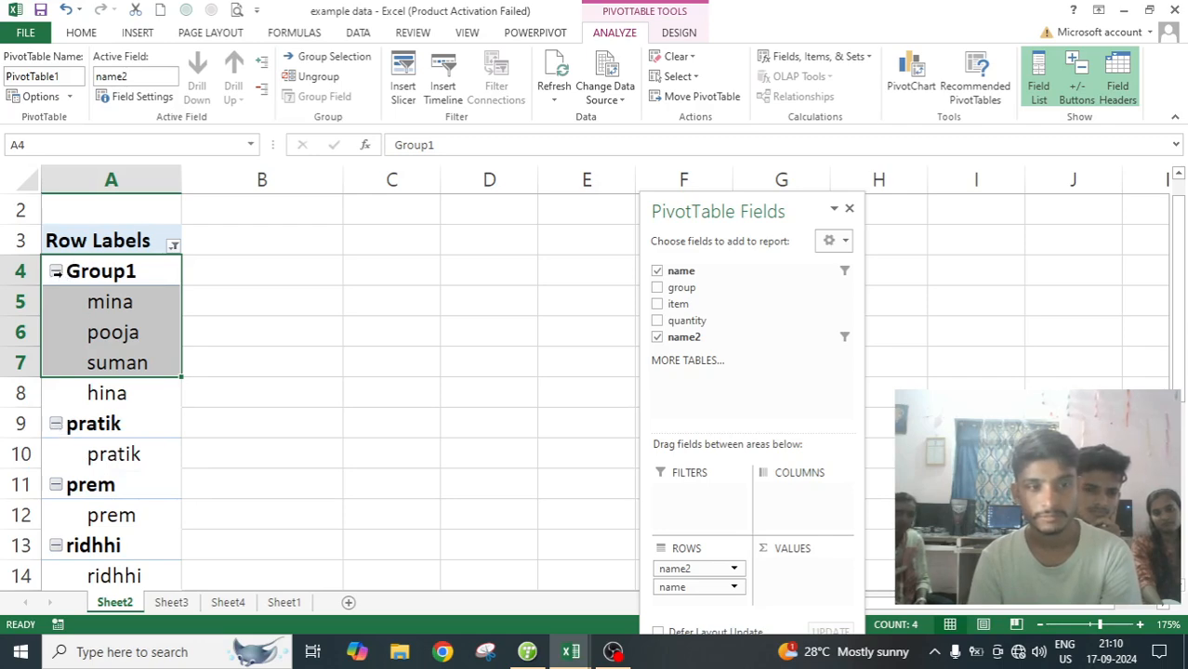
Step: Collapse Group1 in the row labels, expanding it once to check its members
left_click(56, 272)
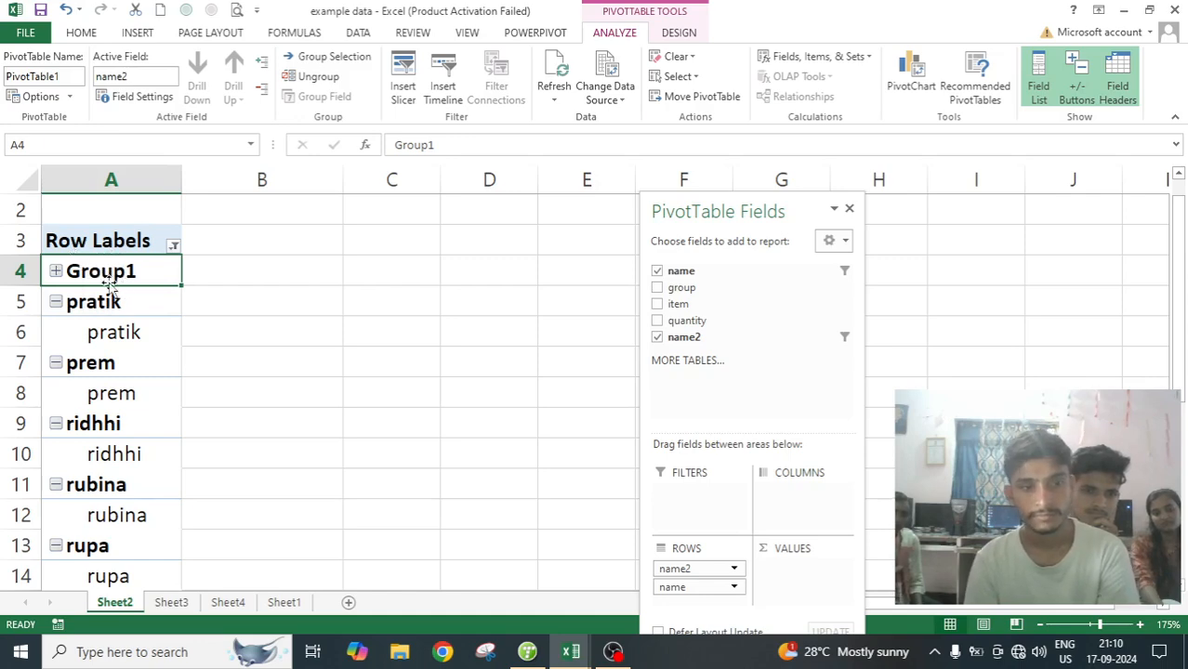
left_click(56, 271)
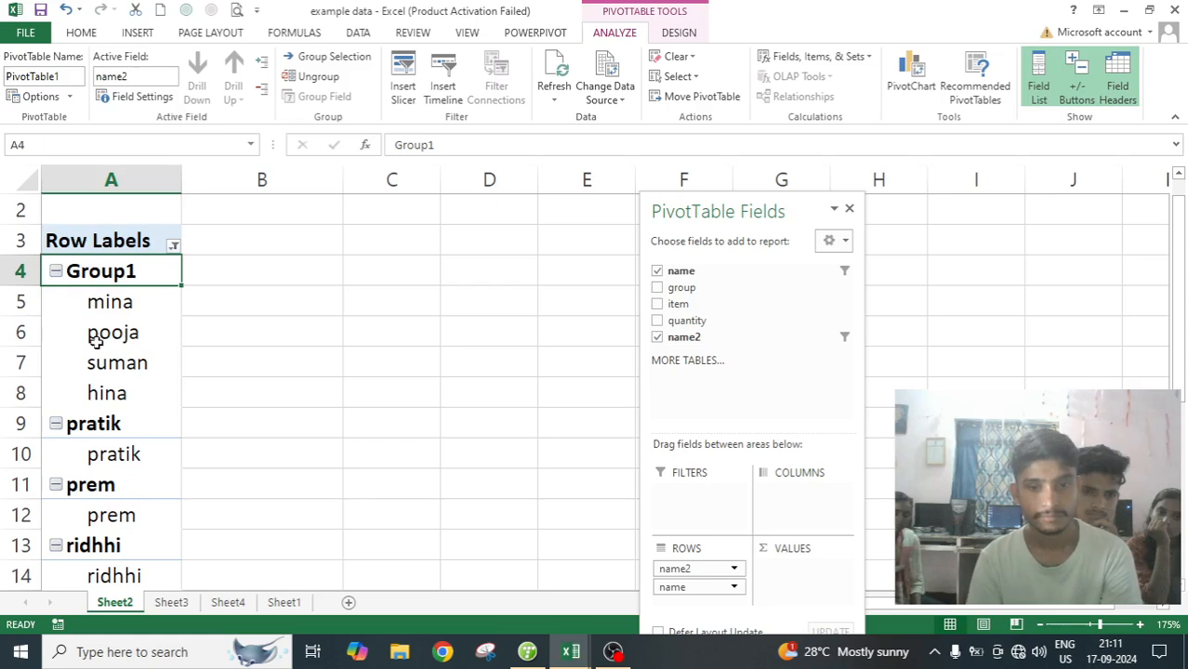
left_click(54, 275)
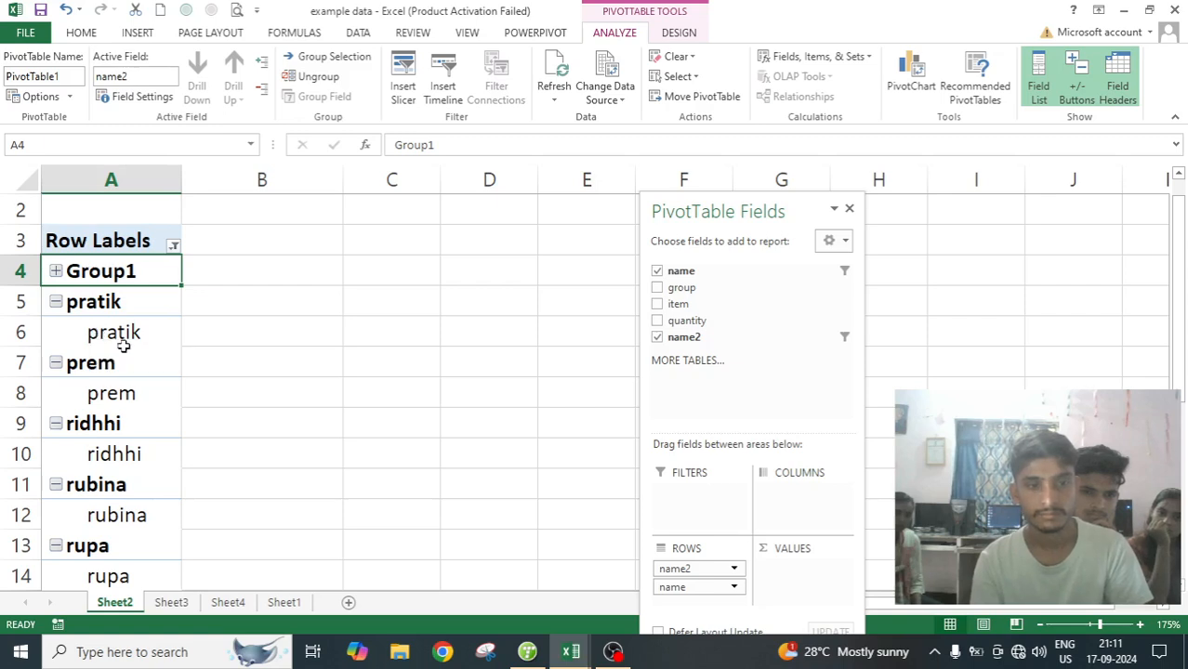
Step: Group the row labels in A5:A13 into a second group and collapse it
scroll(118, 341, "down", 1)
scroll(117, 339, "up", 2)
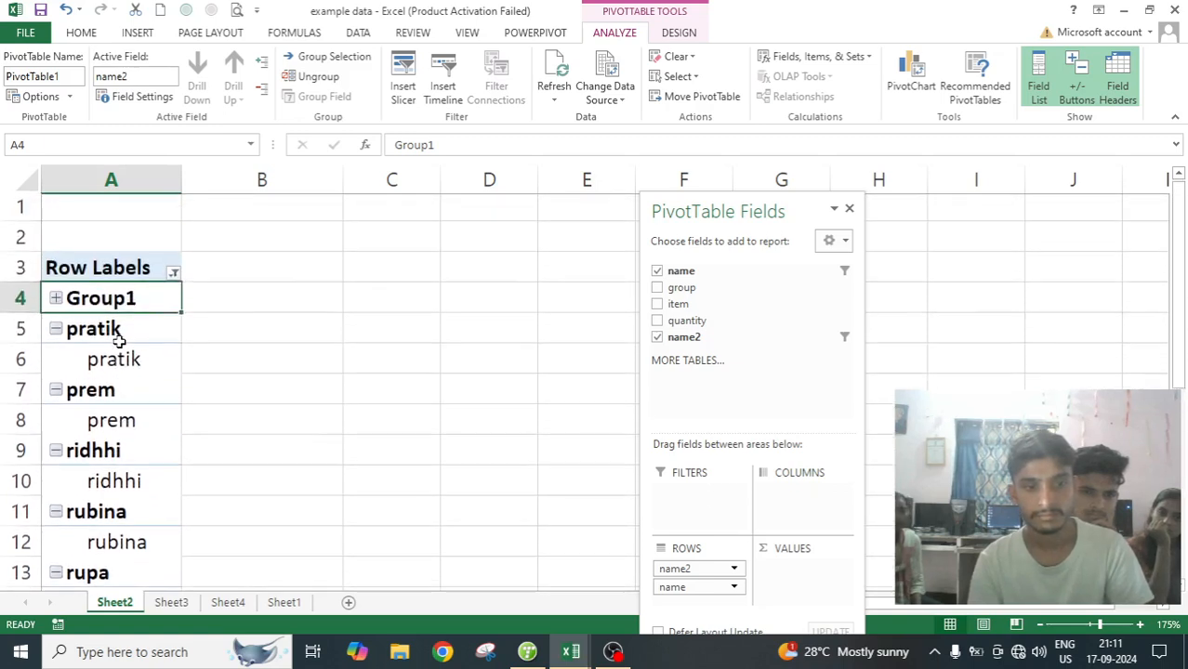
scroll(118, 316, "down", 1)
left_click_drag(109, 240, 96, 467)
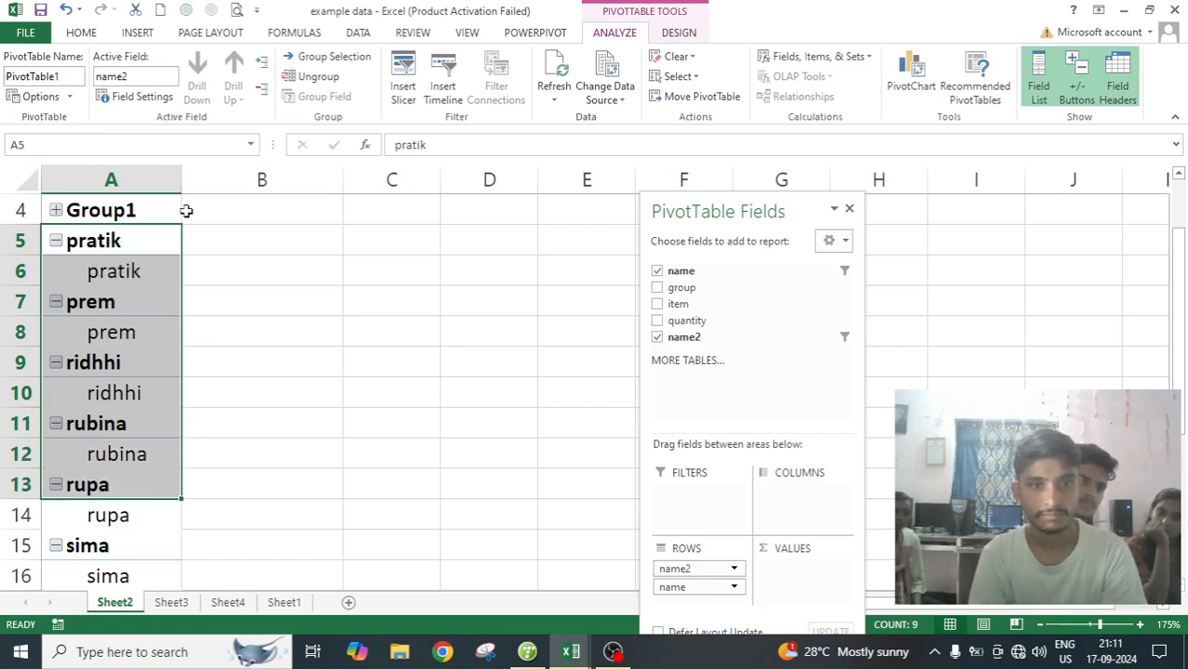
left_click(333, 57)
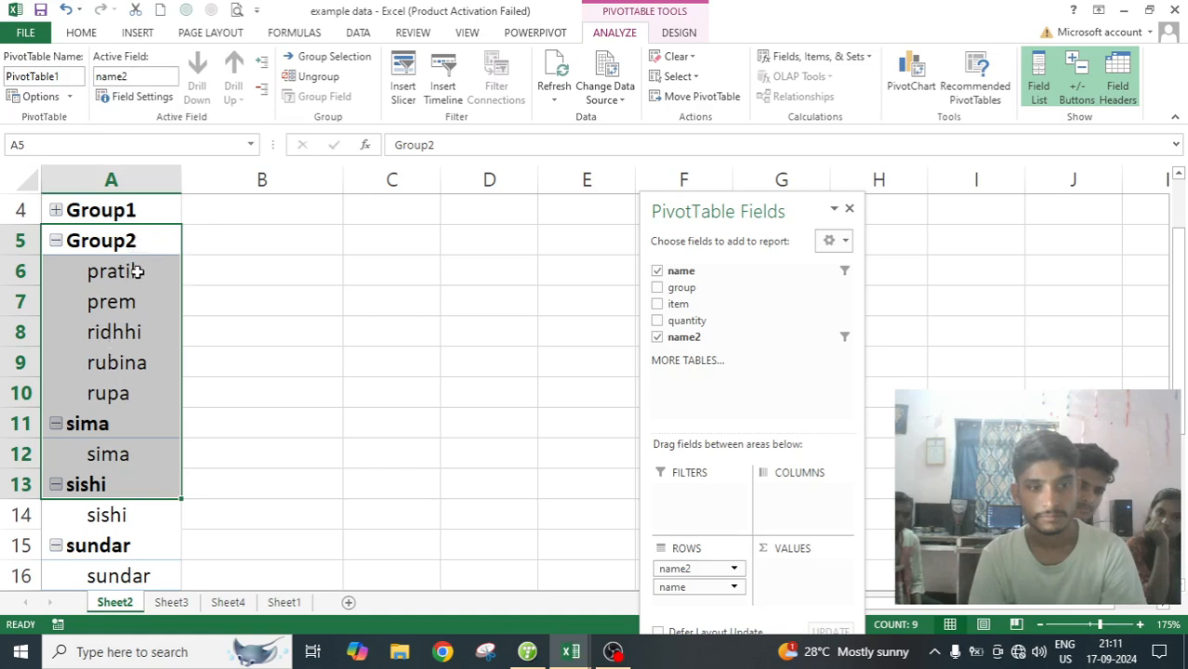
left_click(58, 242)
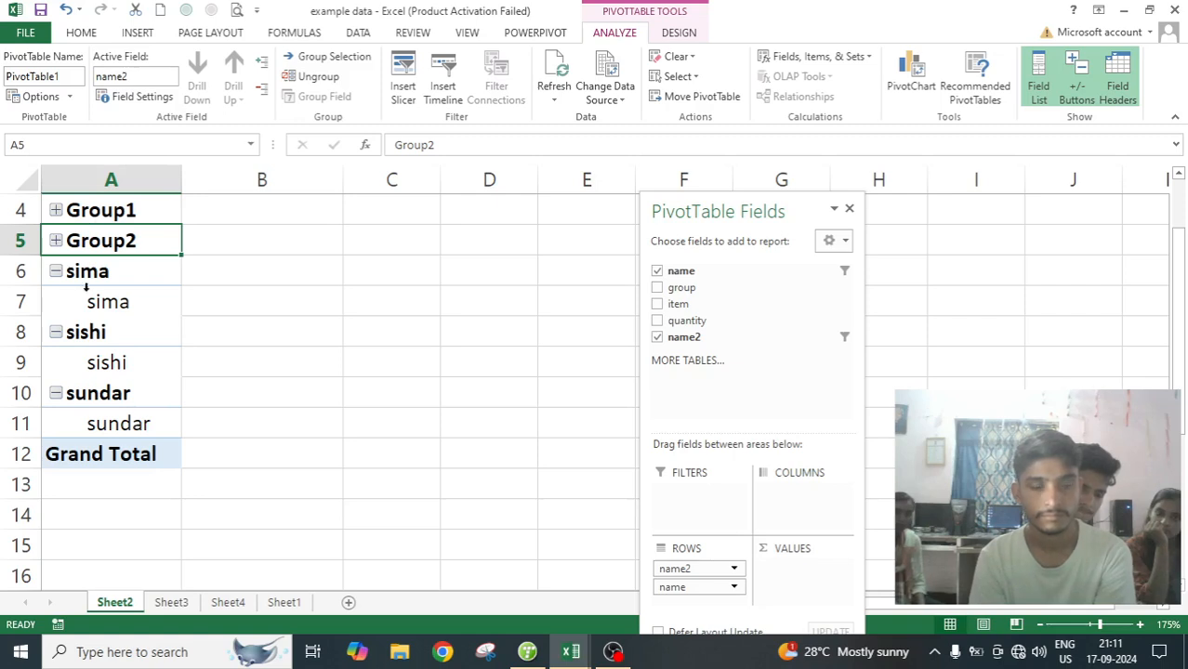
Step: Group the row labels in A6:A11 into a third group and collapse it
left_click(107, 272)
left_click_drag(107, 271, 99, 409)
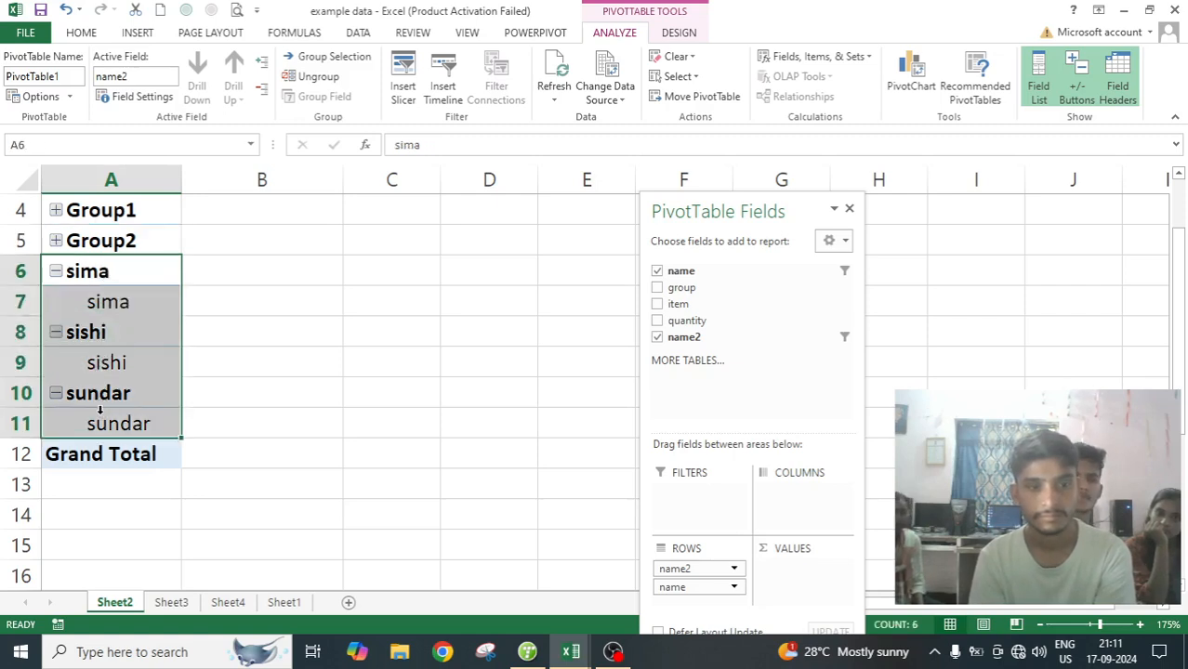
left_click(330, 56)
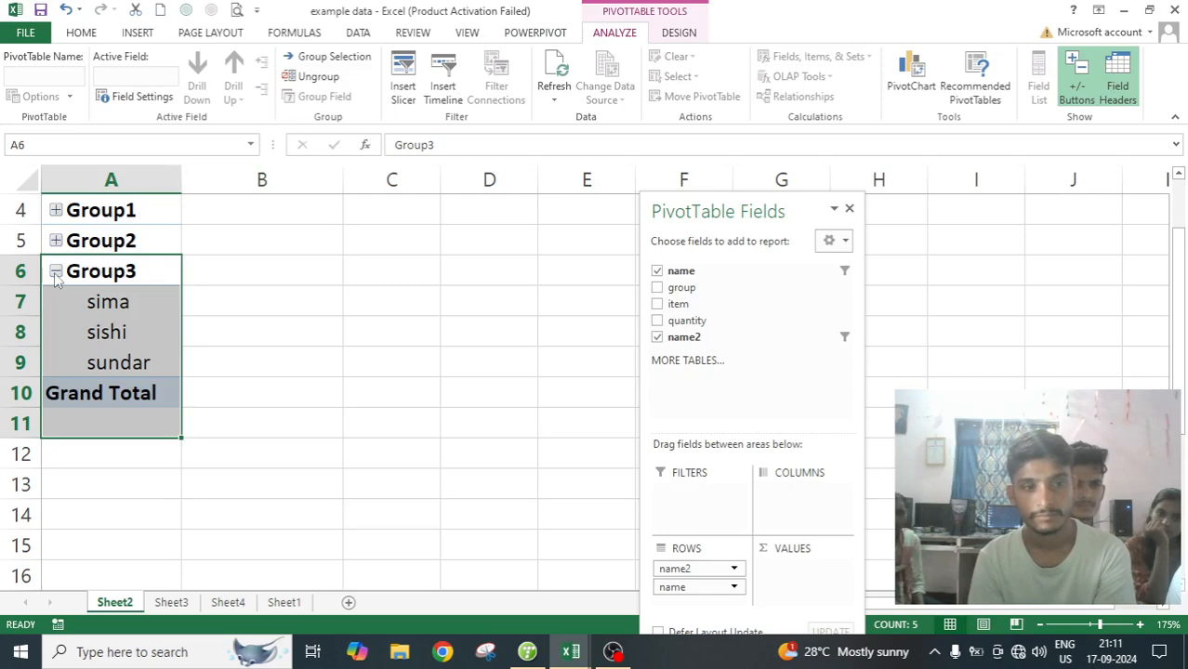
left_click(56, 271)
left_click(397, 270)
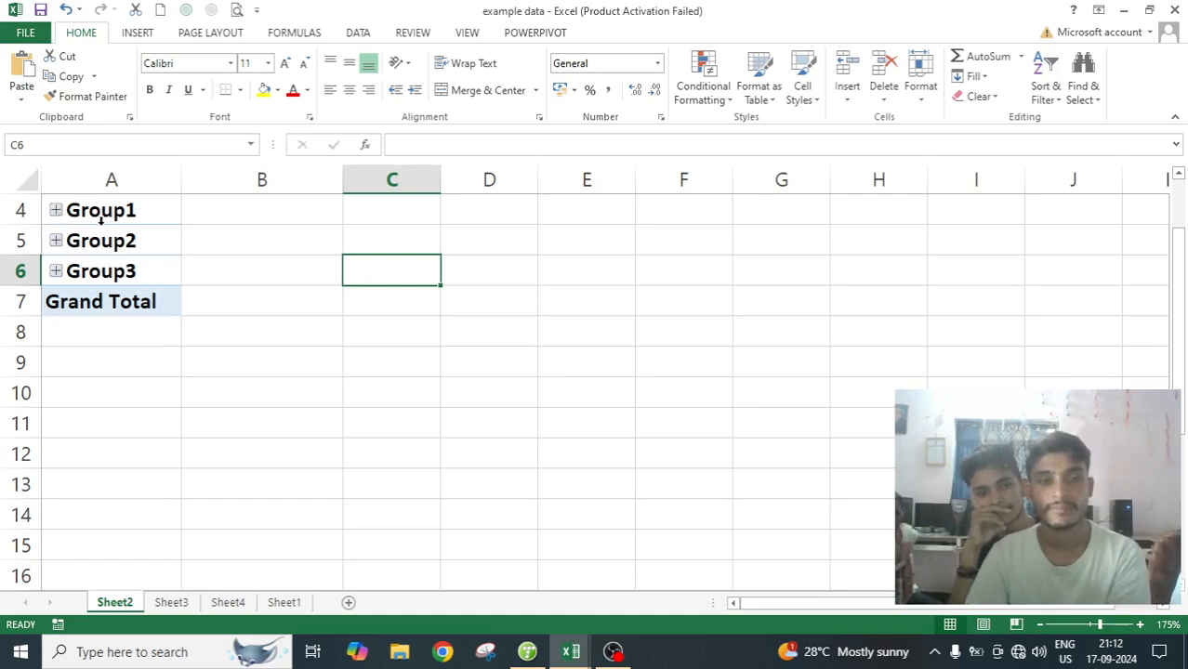
Step: Expand Group2 in the row labels to check its members and collapse it again
left_click(56, 240)
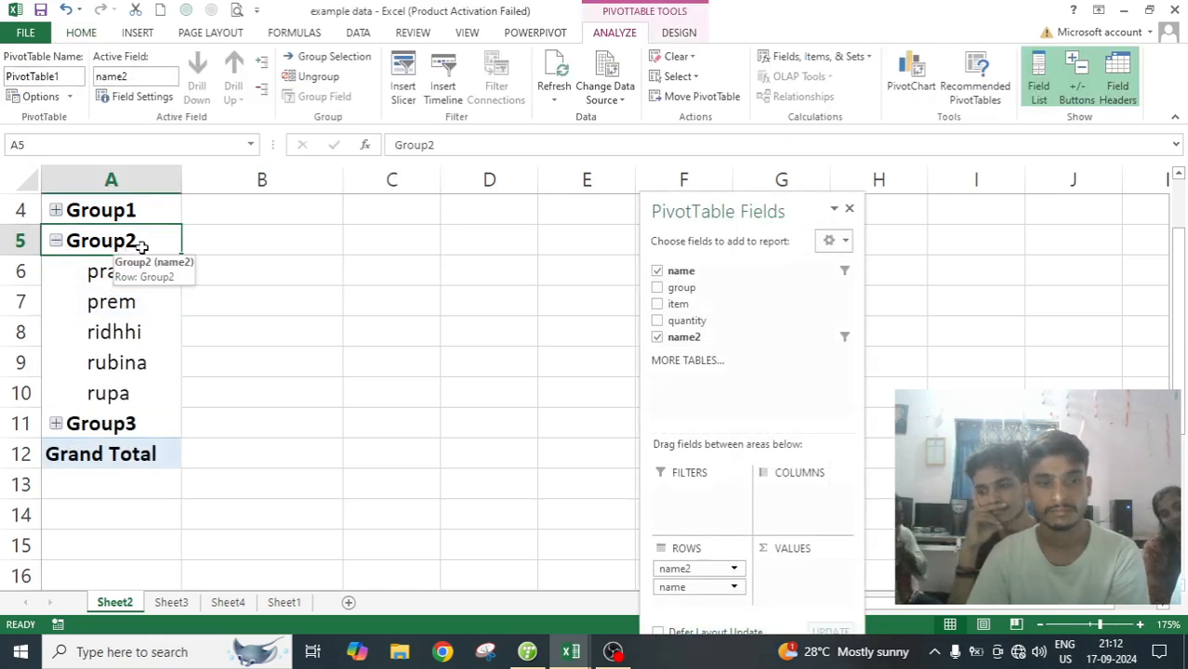
left_click(261, 256)
left_click(55, 241)
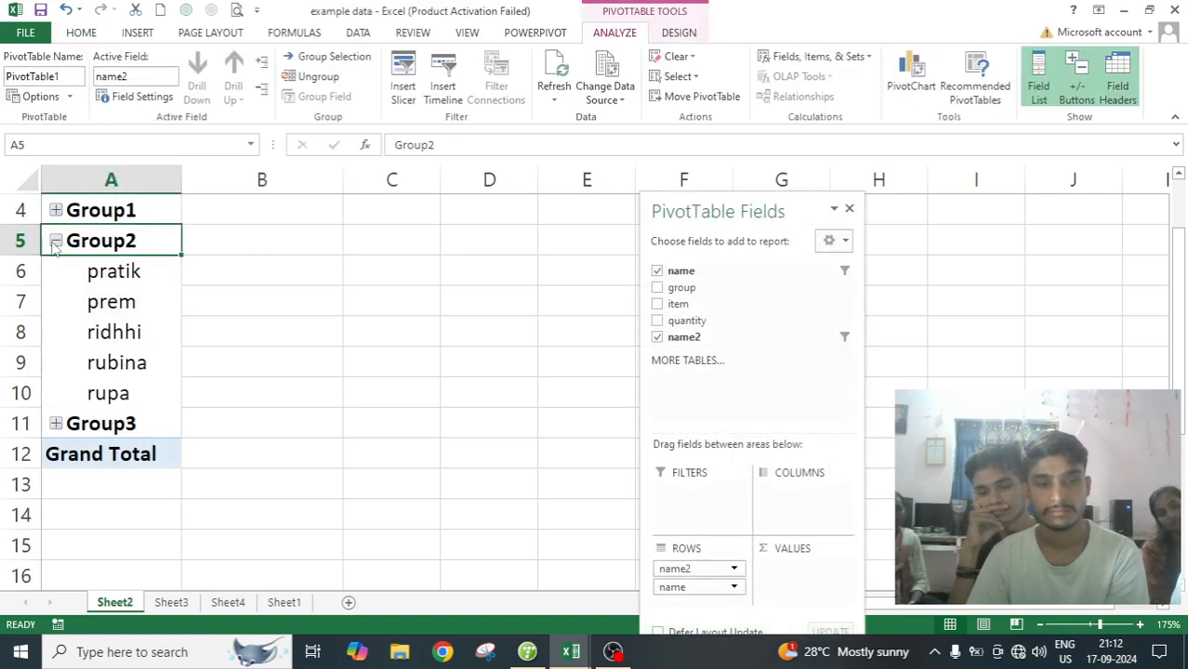
Step: Rename the Group1 row label in A4 as army
left_click(133, 209)
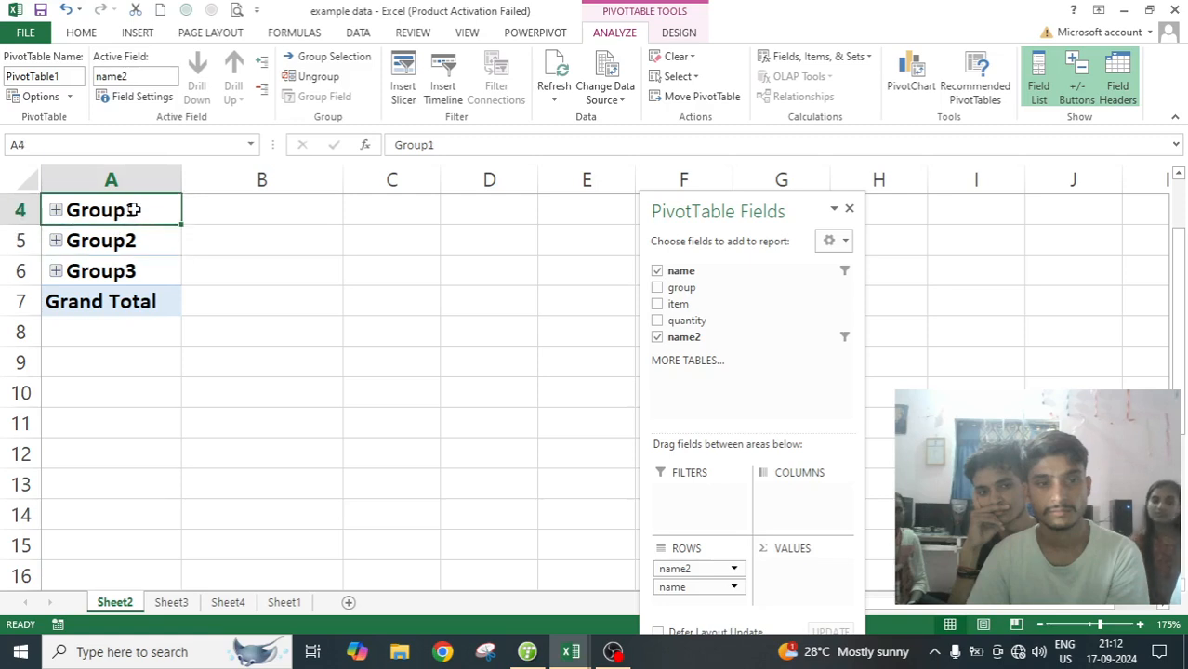
double_click(433, 146)
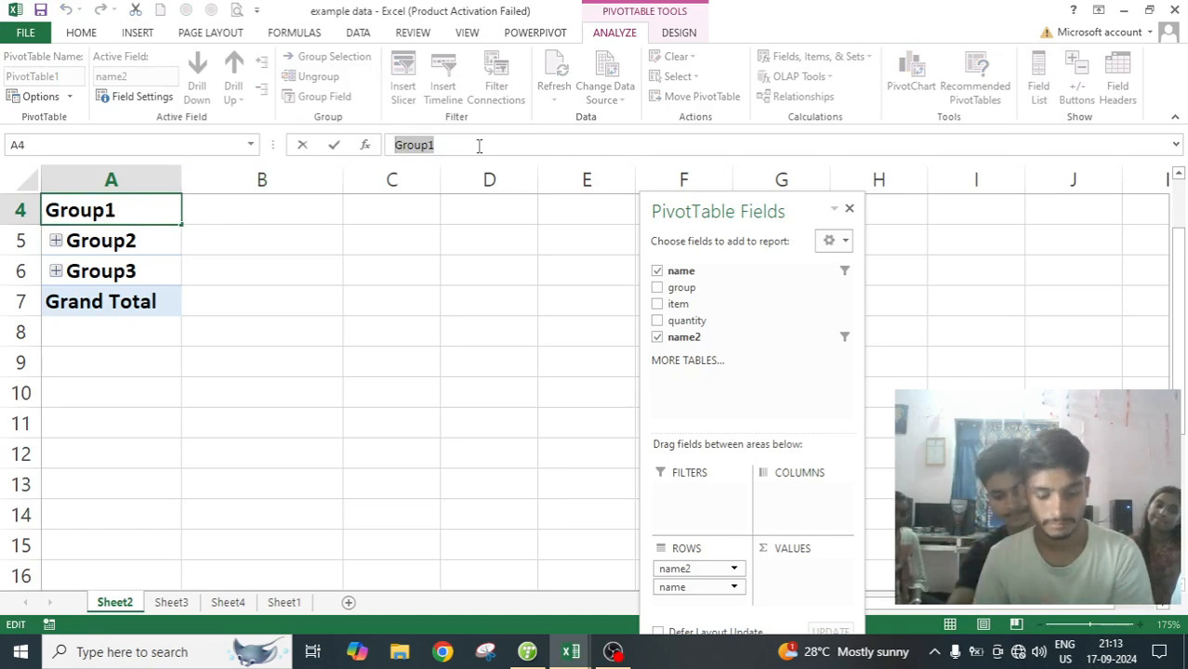
type("ar")
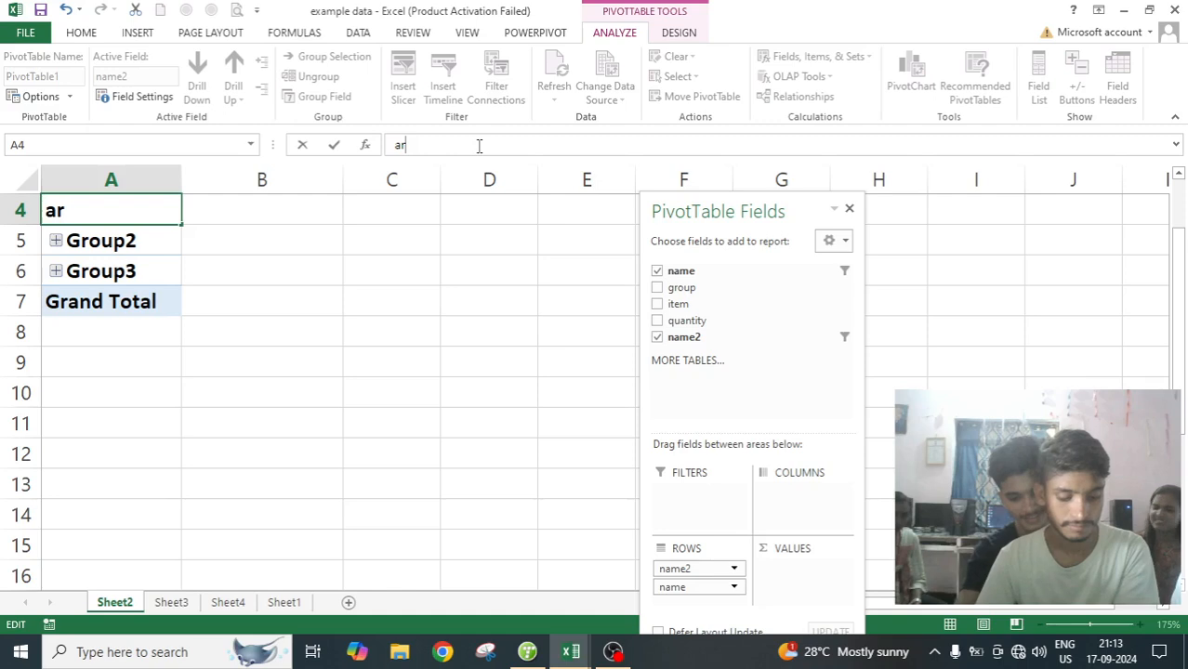
type("my")
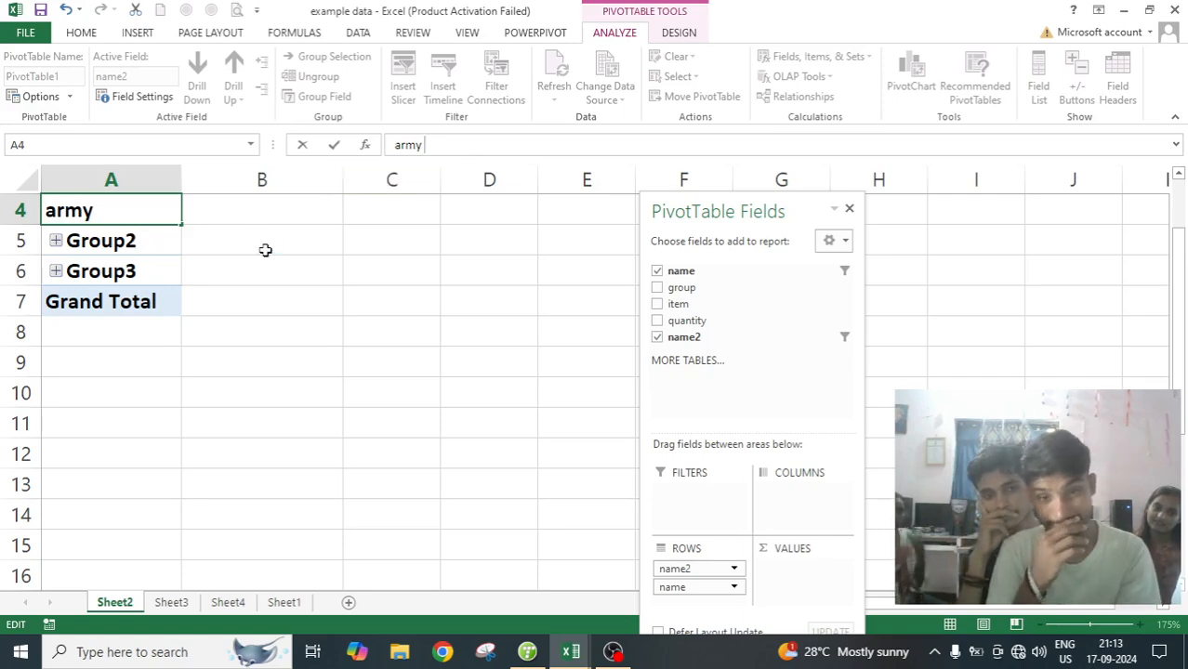
left_click(265, 247)
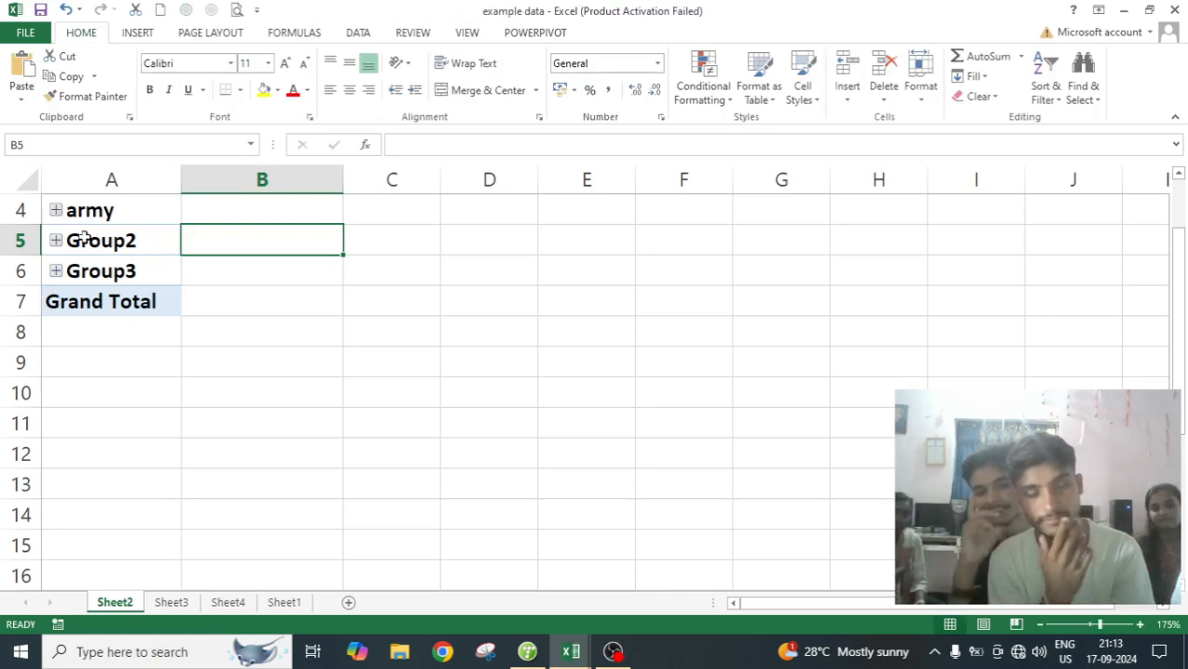
Step: Rename the Group2 row label in A5 as doctor
left_click(151, 242)
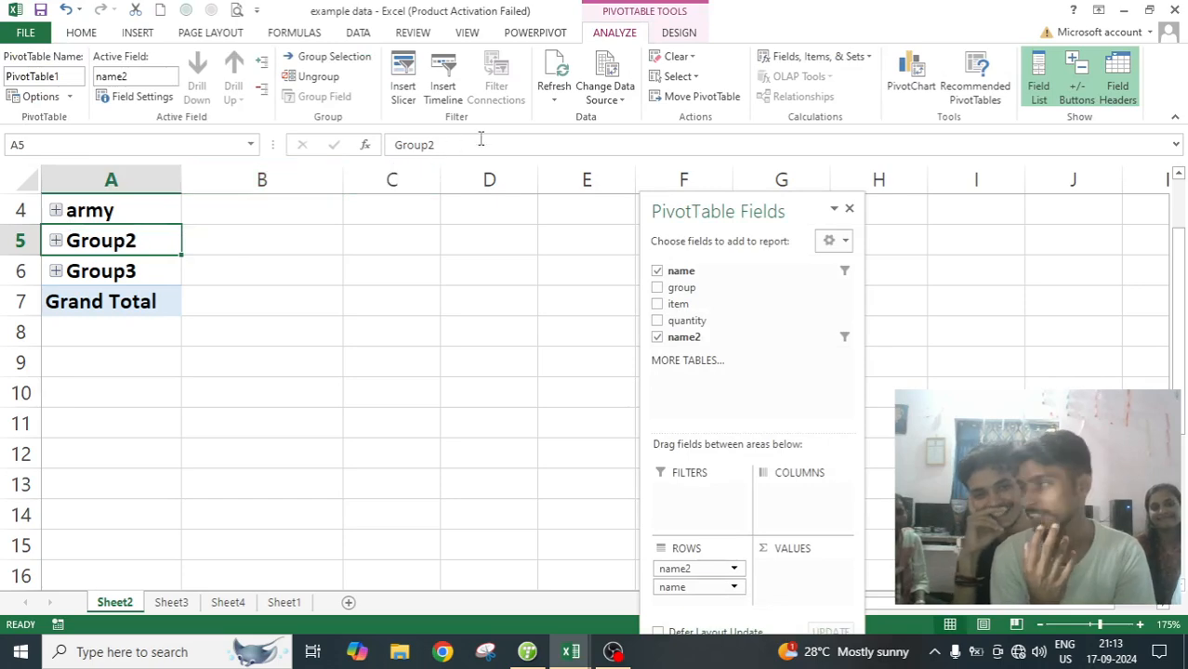
double_click(481, 139)
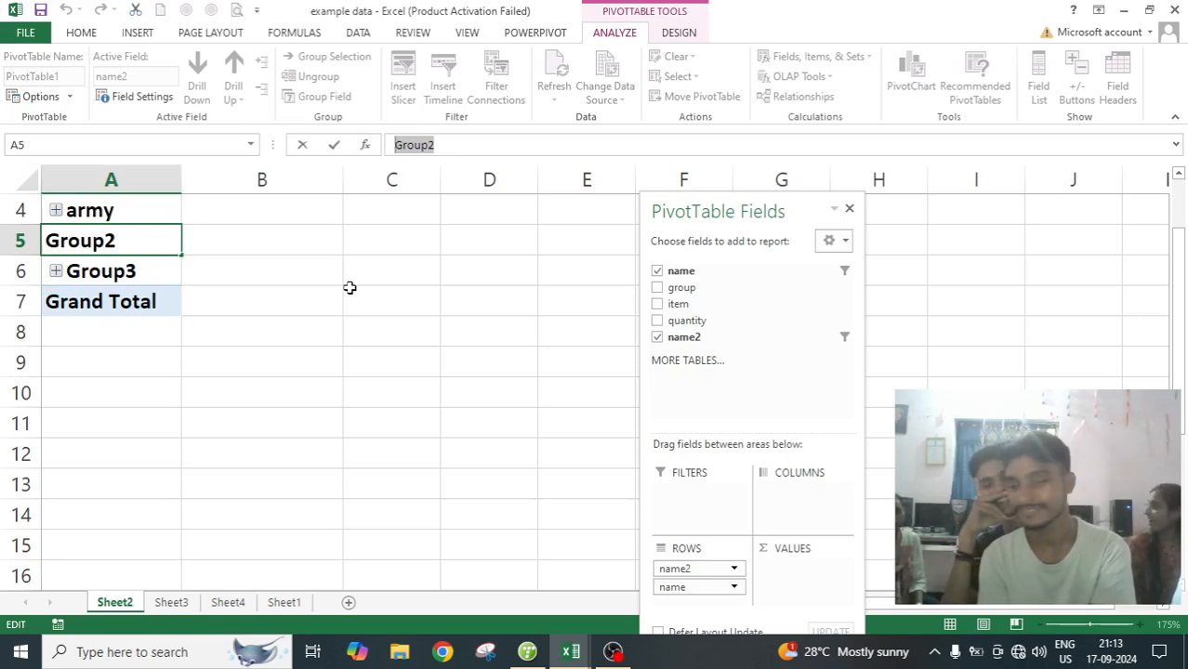
type("d")
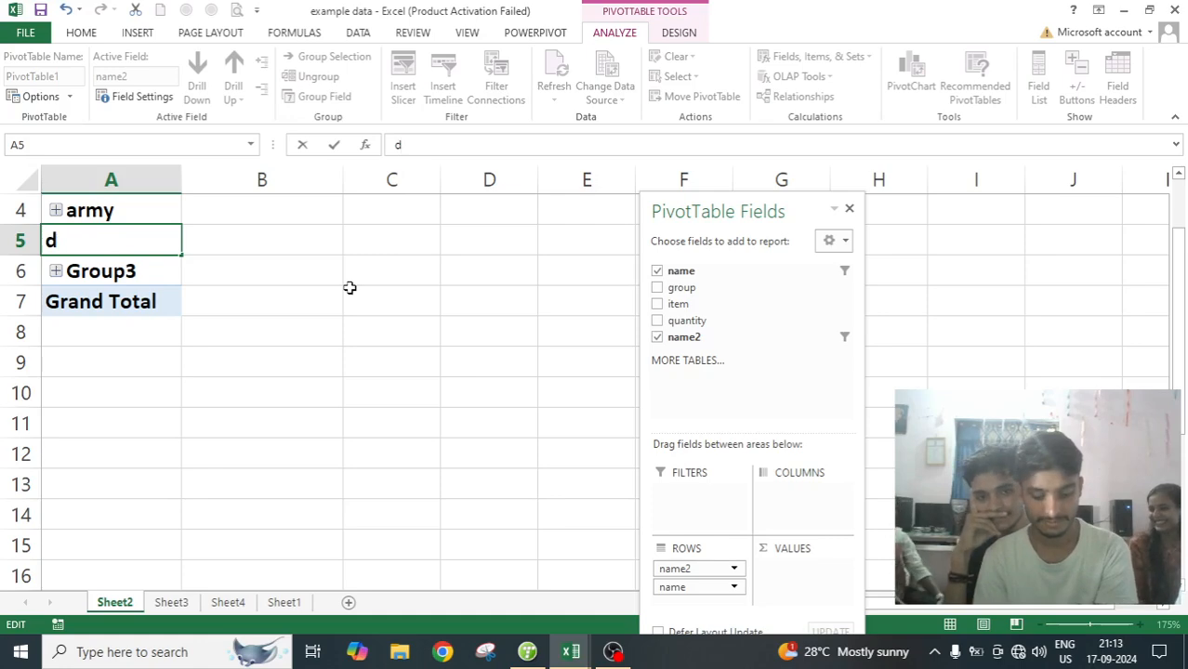
type("octor")
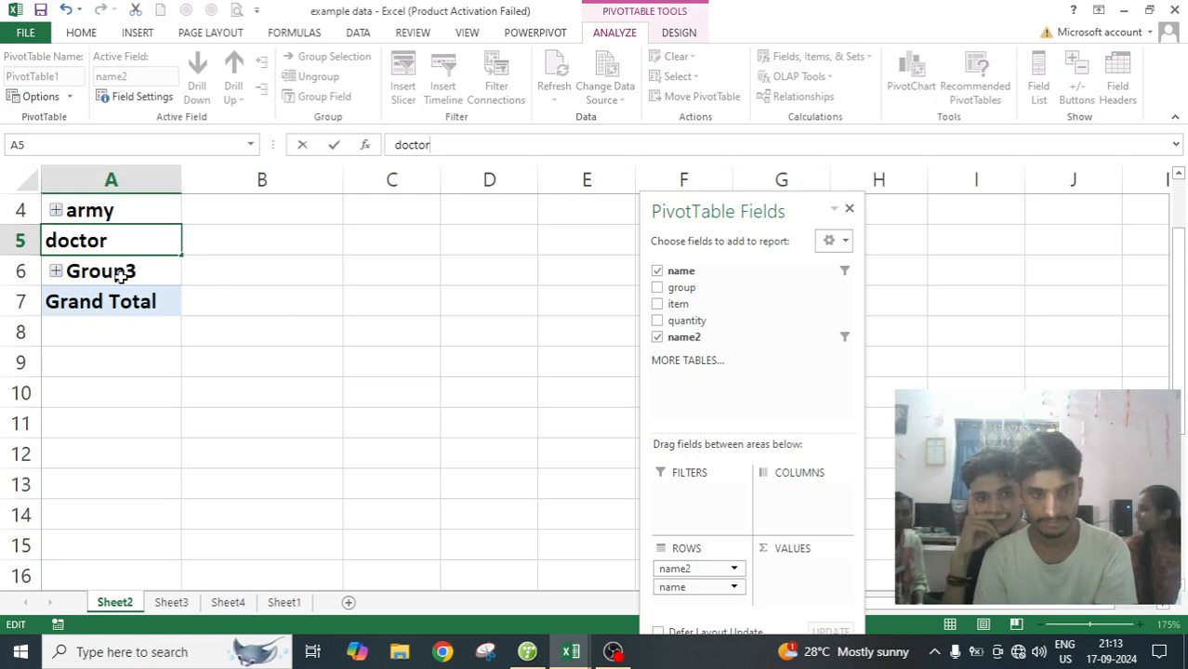
key("Return")
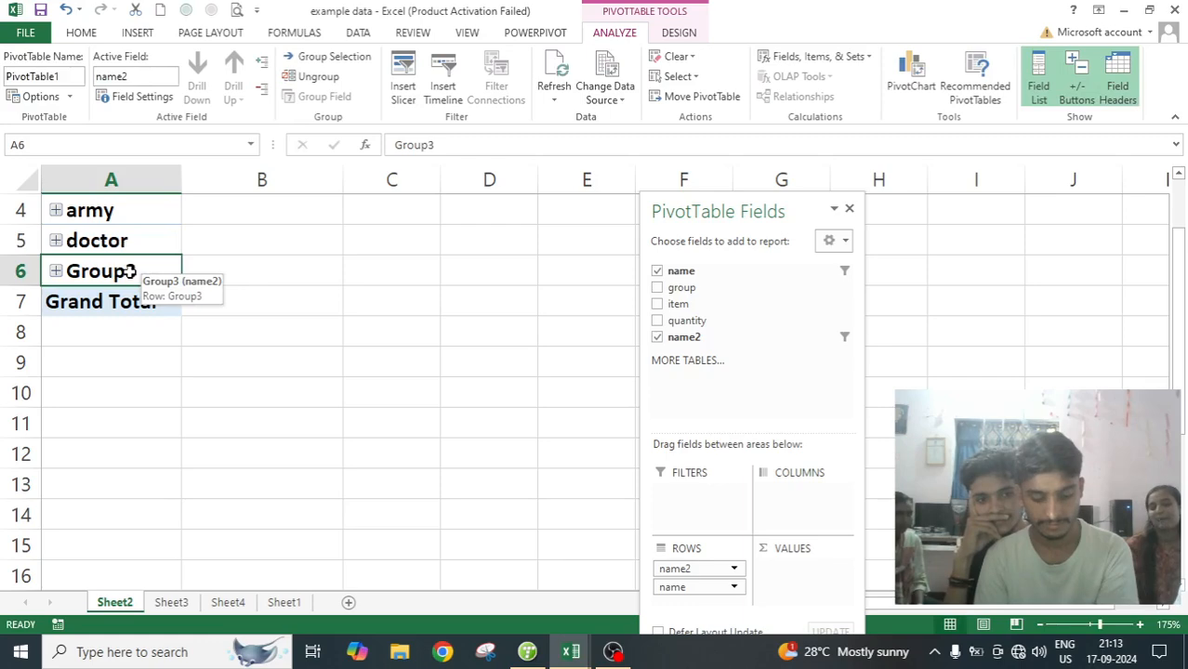
Step: Rename the Group3 row label in A6 as nurse
type("nu")
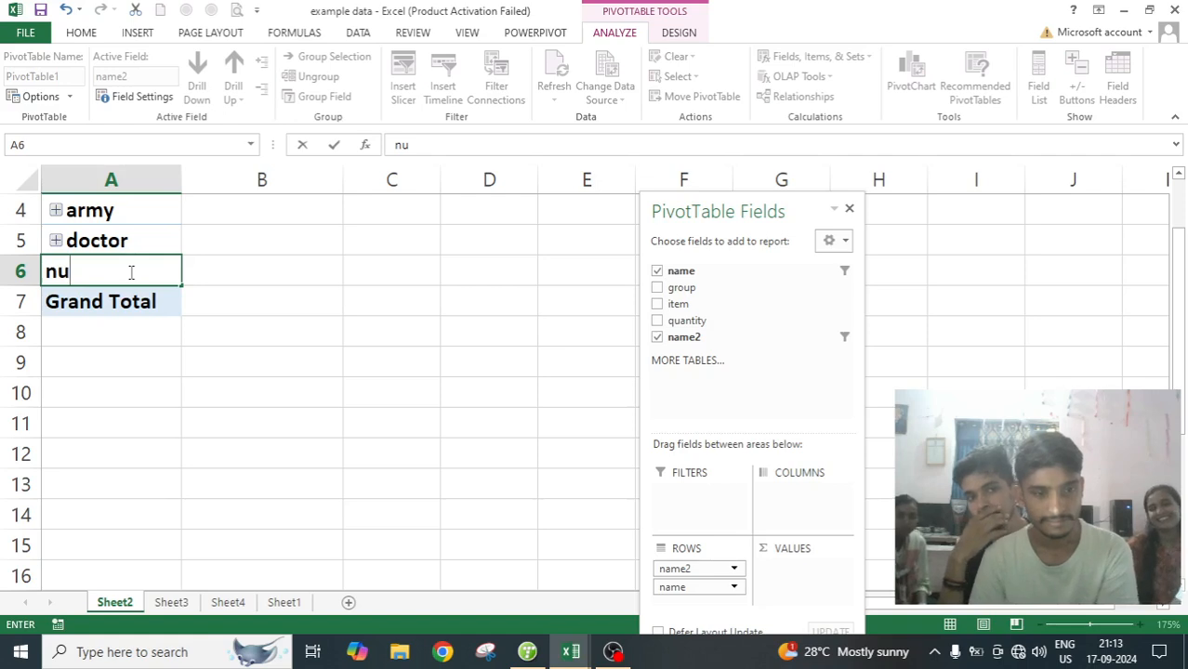
type("rse")
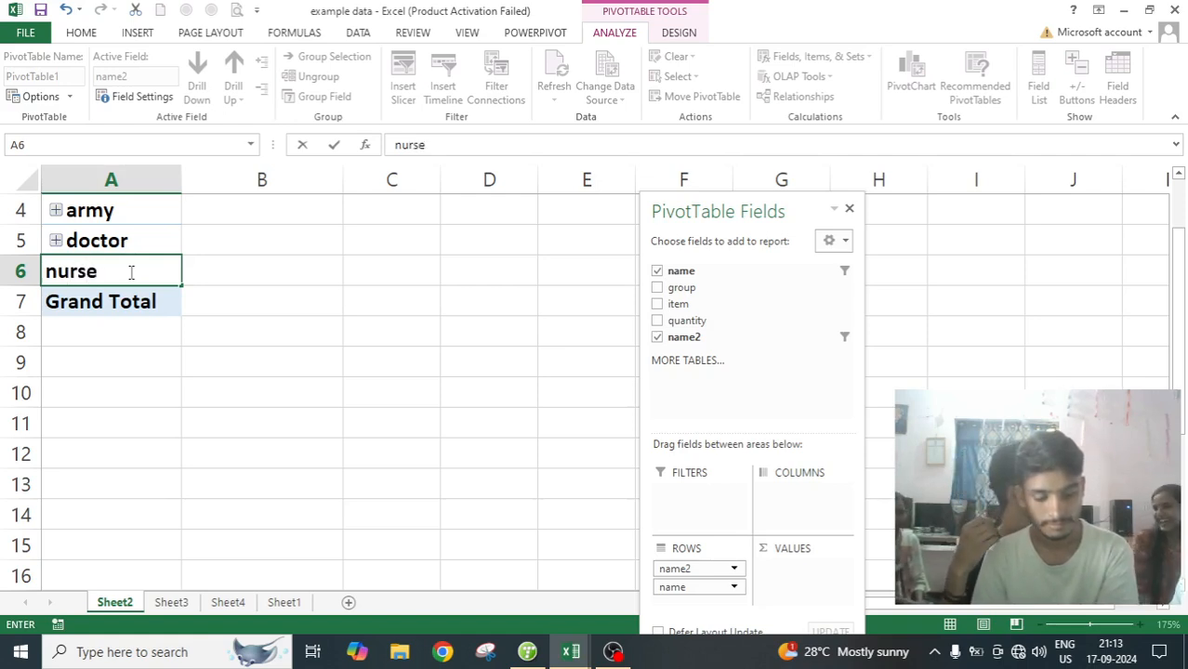
key("Return")
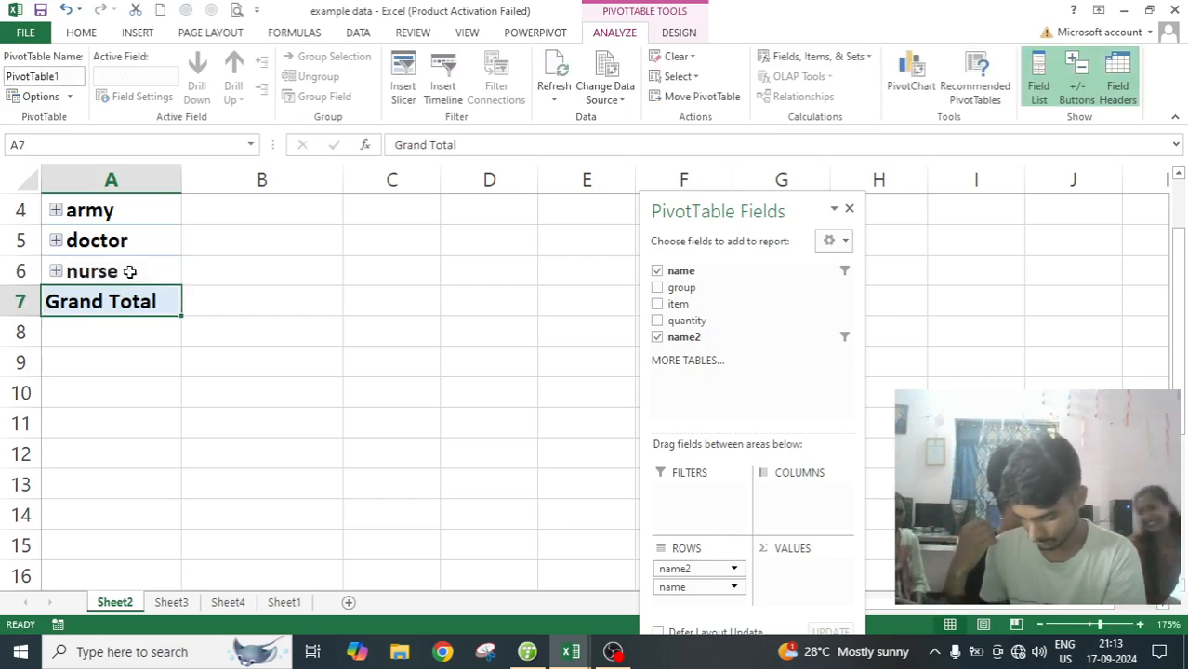
left_click(244, 314)
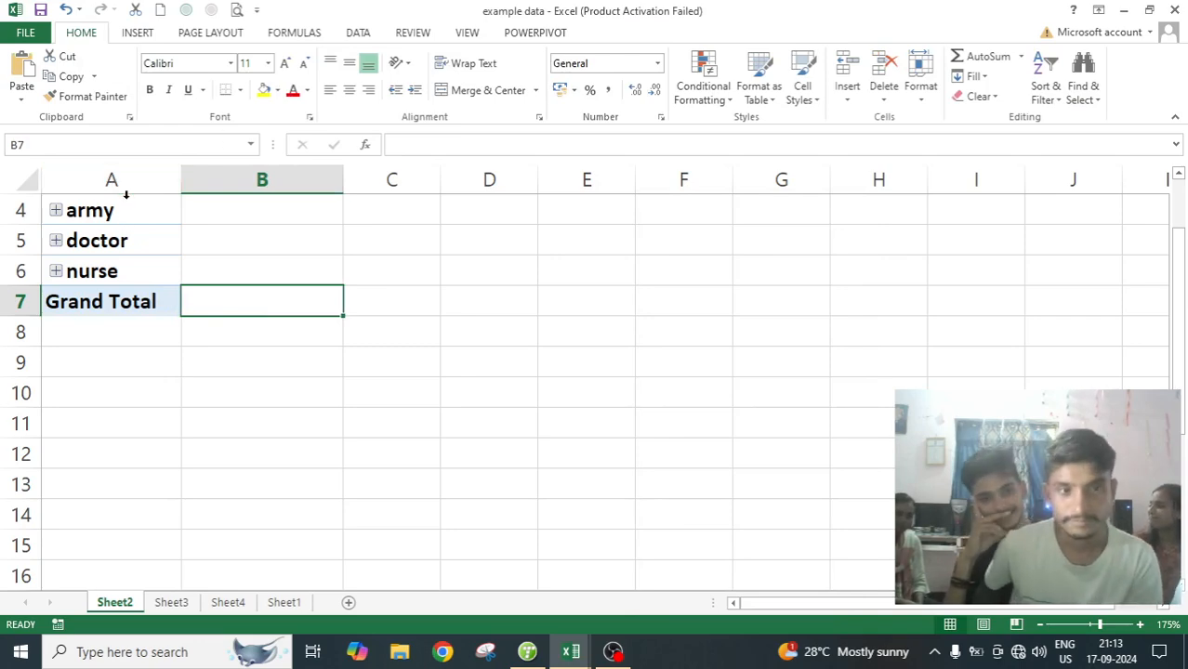
Step: Try to edit the PivotTable's Grand Total label in A7
left_click(100, 305)
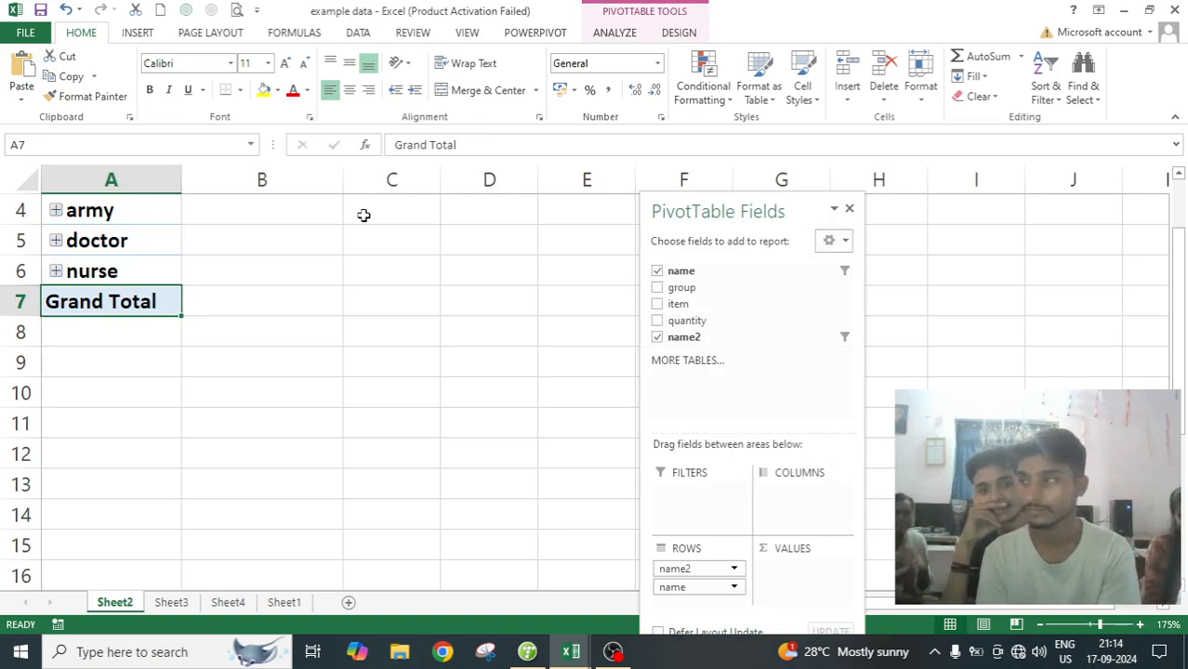
left_click(433, 149)
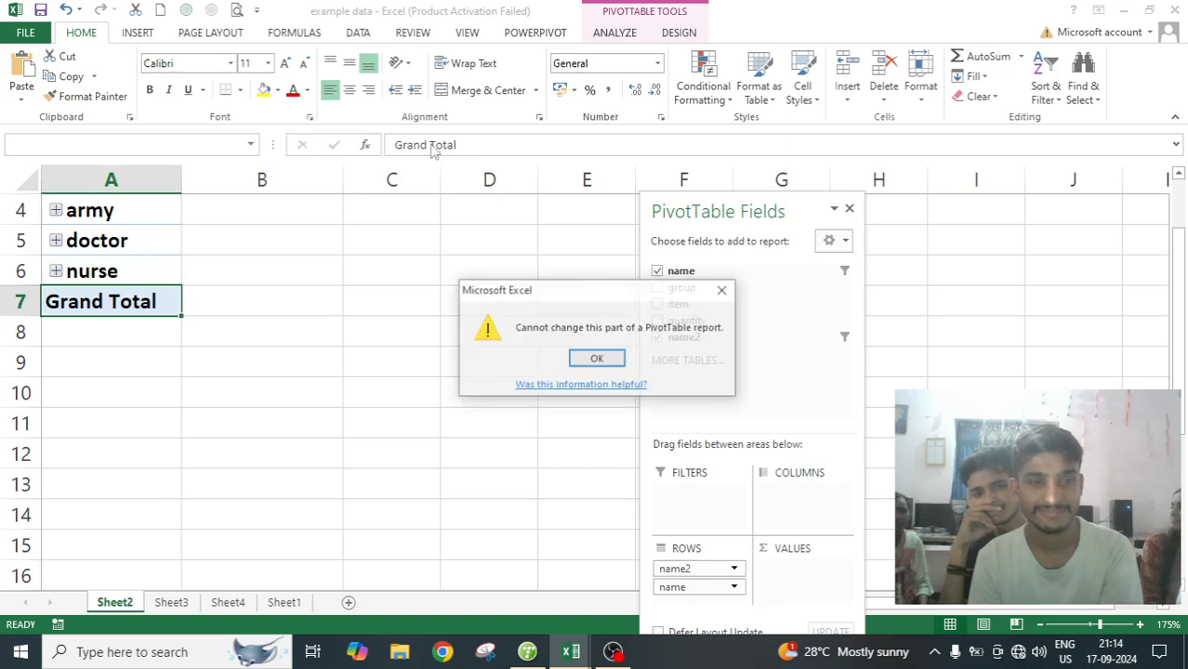
left_click(597, 360)
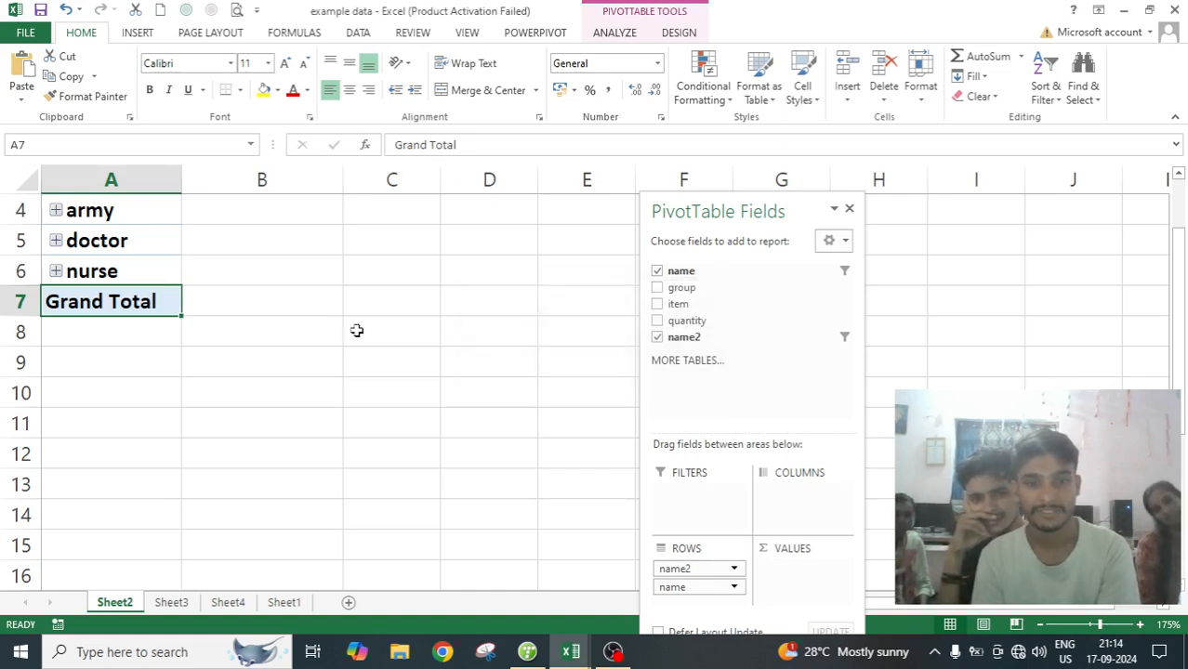
left_click(469, 152)
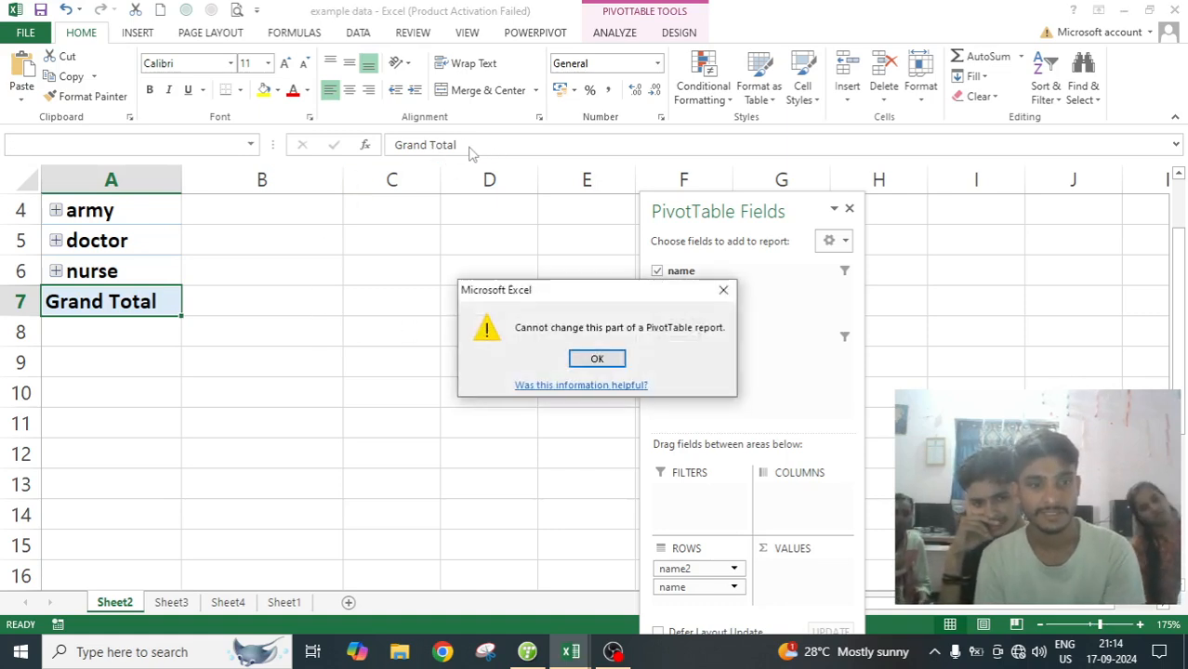
left_click(599, 358)
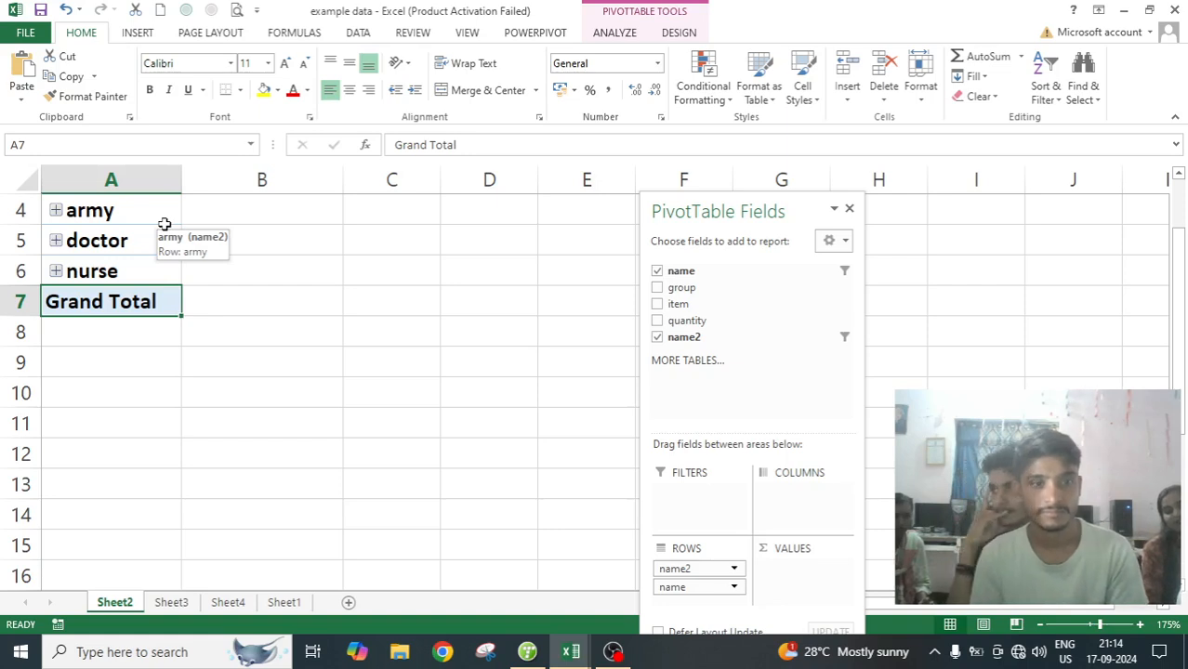
key("alt")
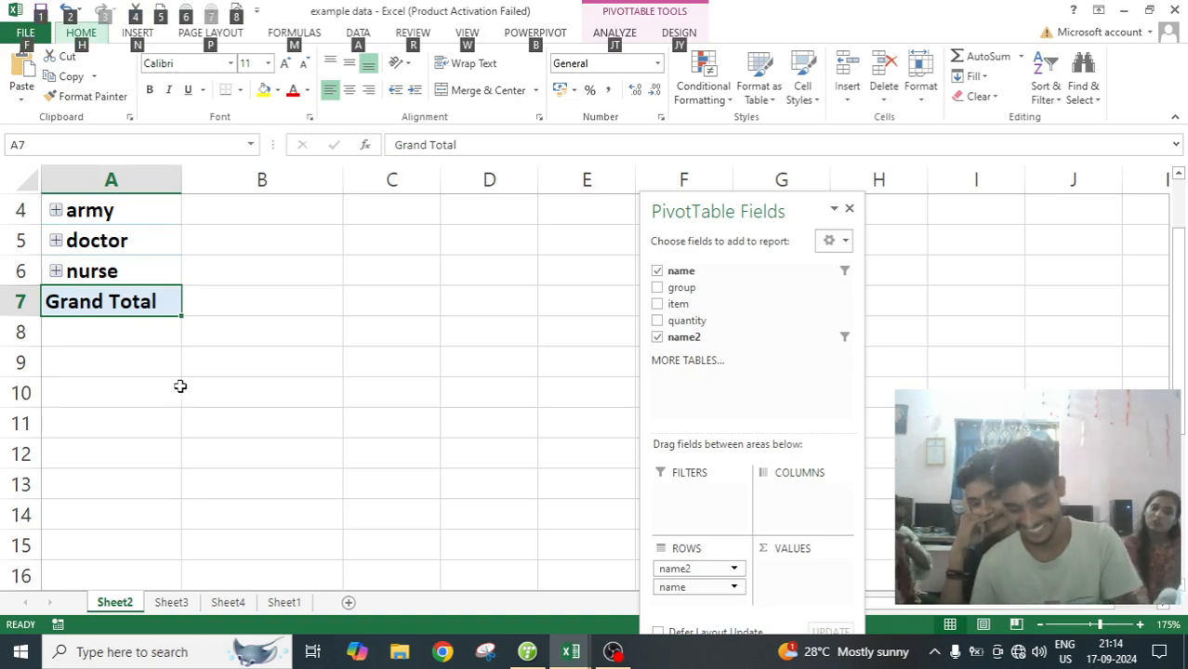
key("alt")
left_click(265, 359)
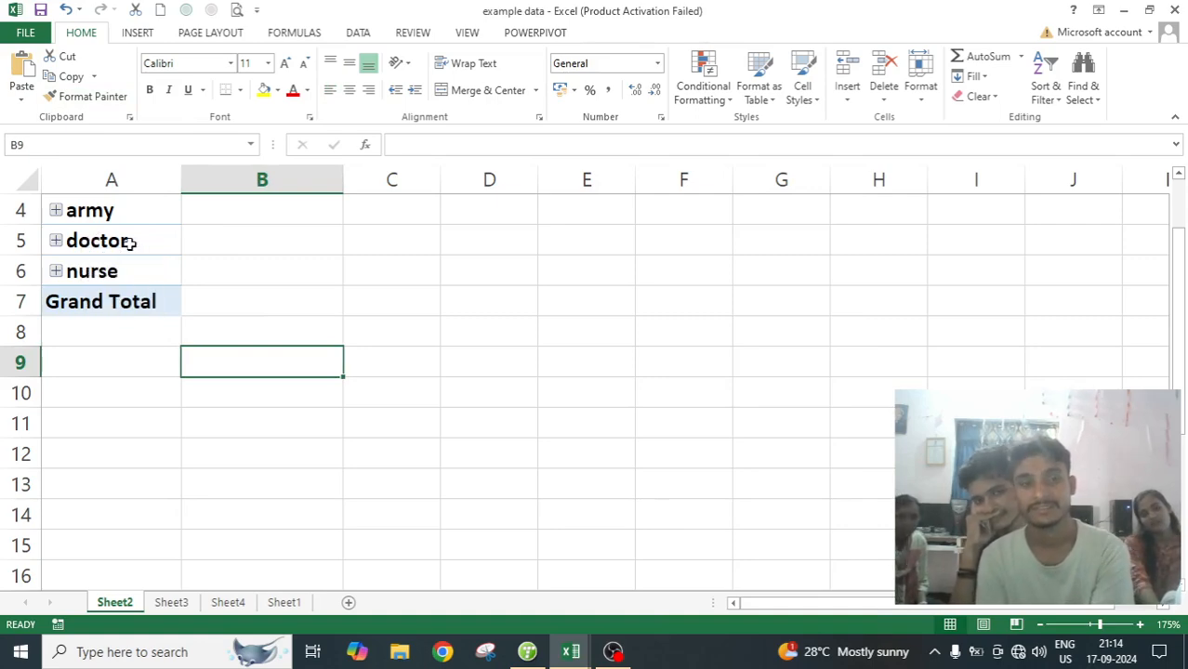
Step: Expand the doctor group in the row labels to review its members, leaving the group collapsed
left_click(56, 241)
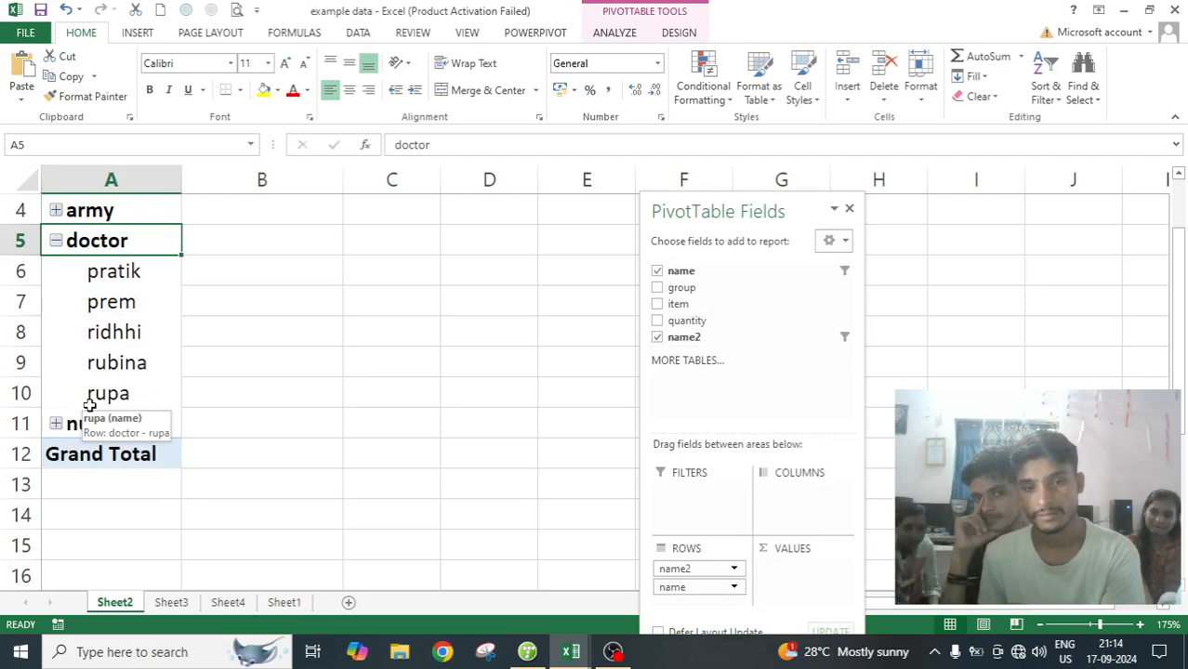
left_click(56, 240)
left_click(56, 241)
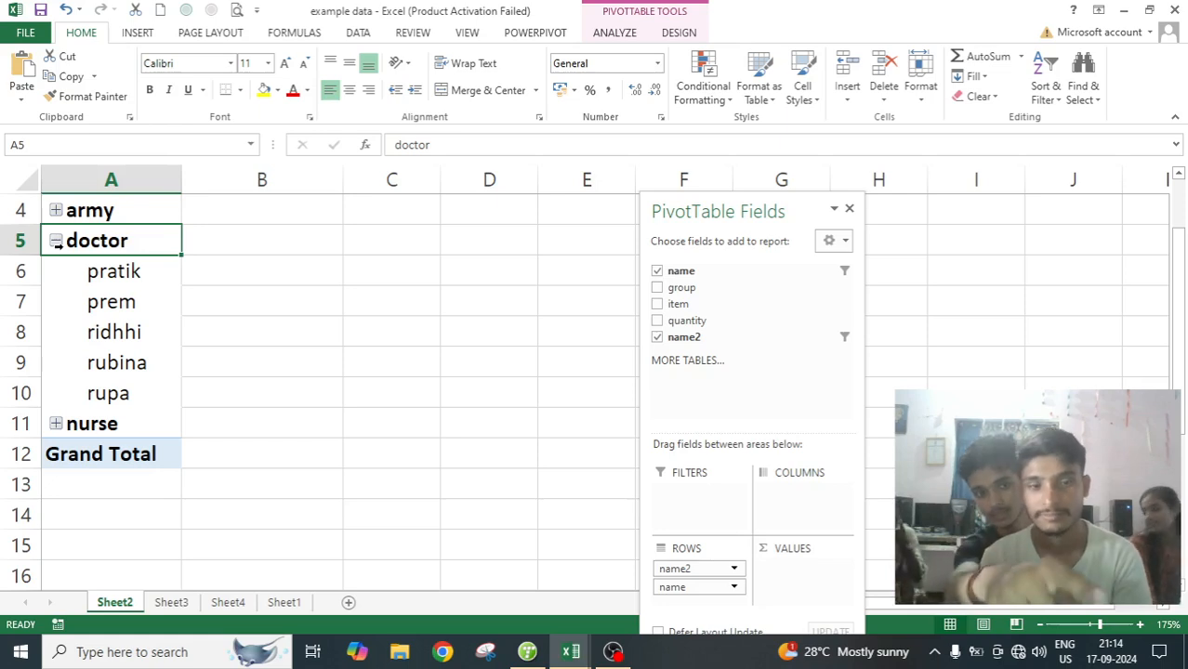
left_click(57, 241)
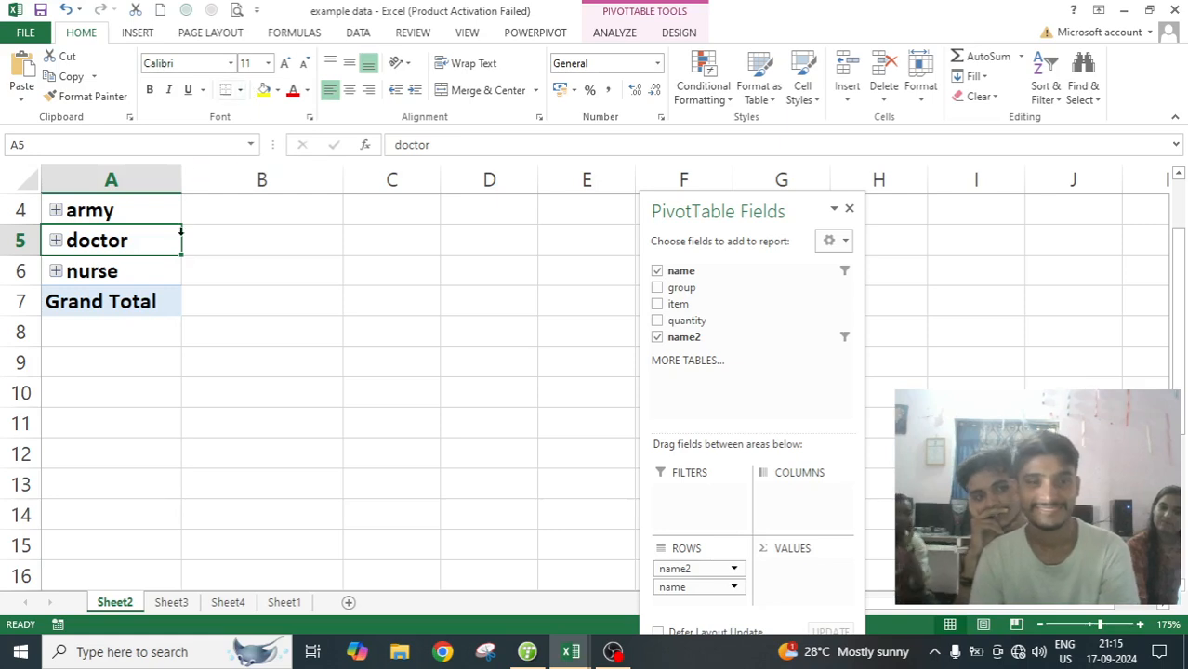
Step: Try Group Selection on the army label in A4 and ungroup the army group
left_click(121, 210)
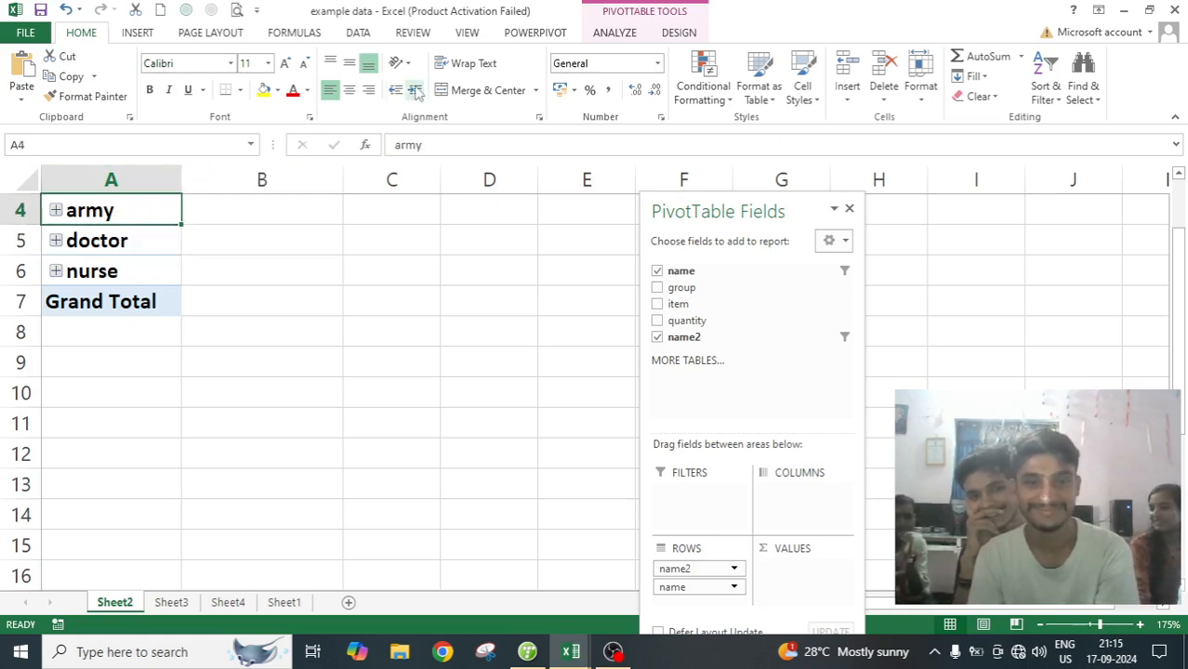
left_click(613, 33)
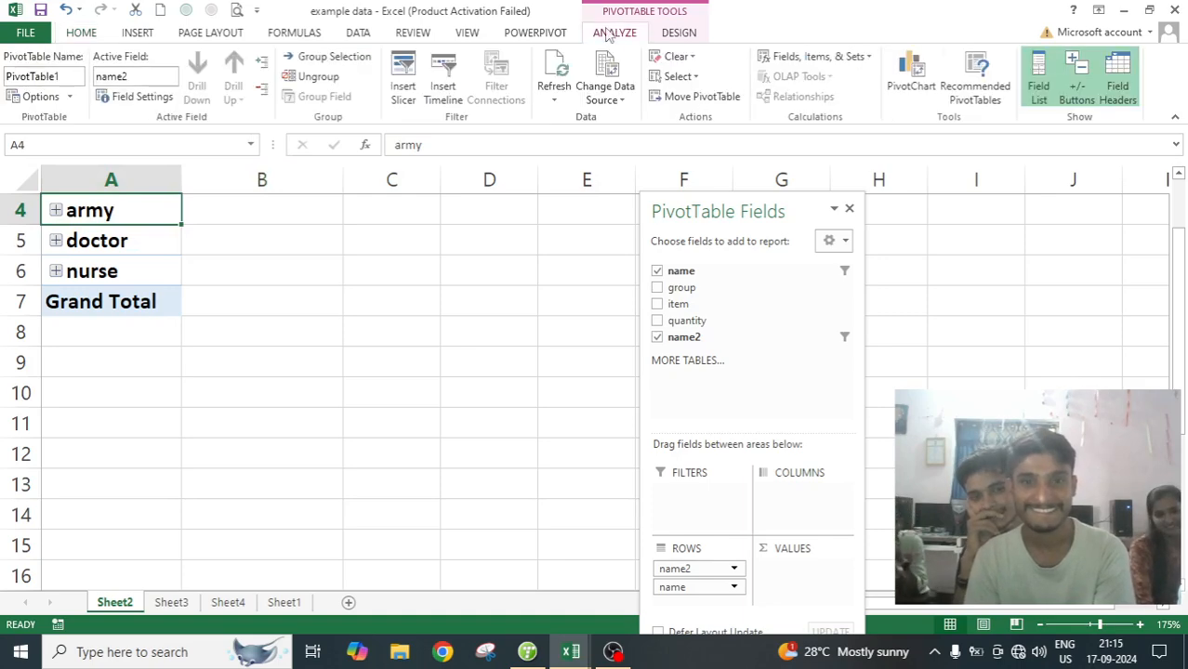
left_click(333, 60)
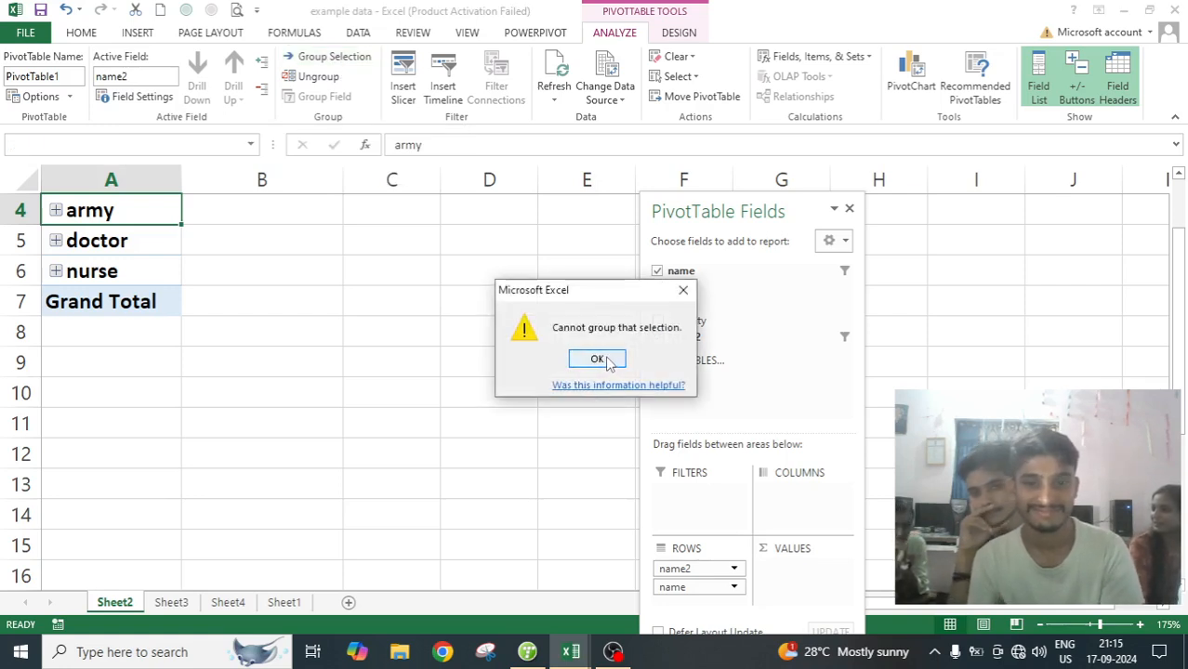
left_click(601, 360)
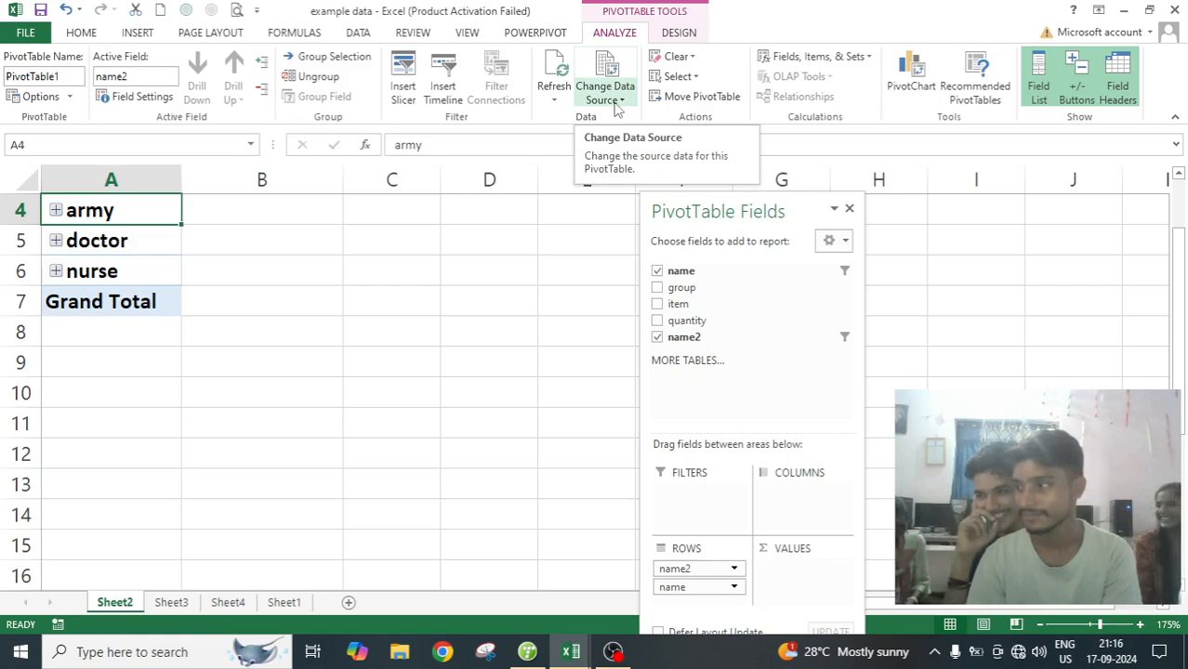
left_click(321, 80)
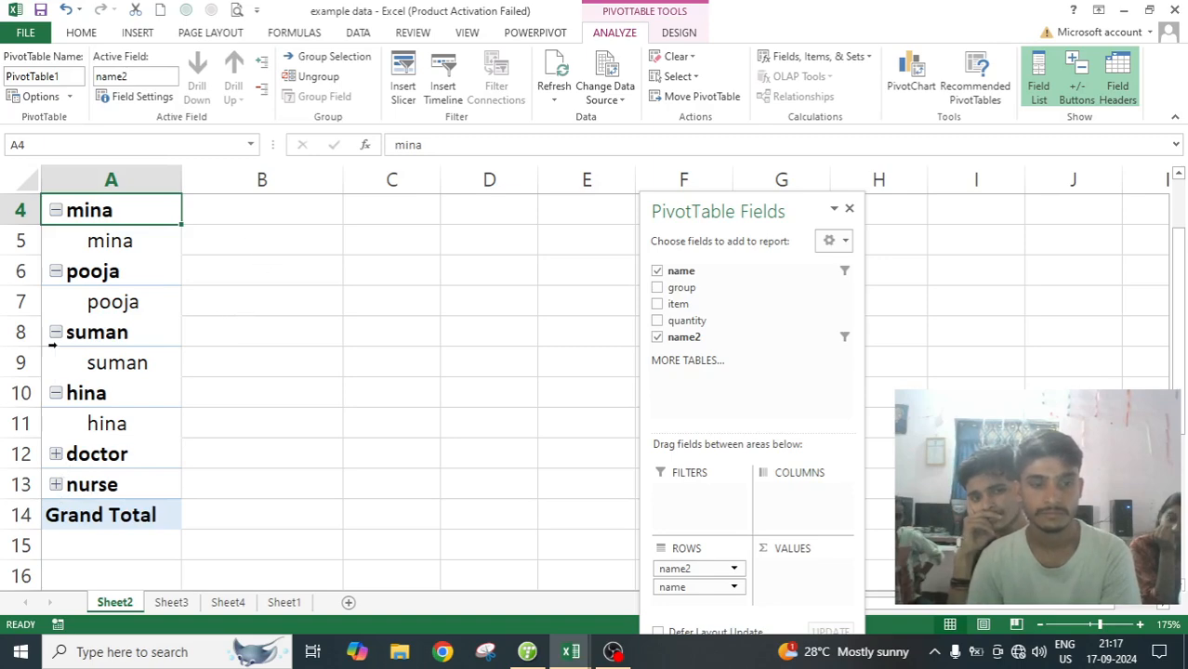
Step: Ungroup the doctor group and the nurse group in the PivotTable's row labels
left_click(118, 455)
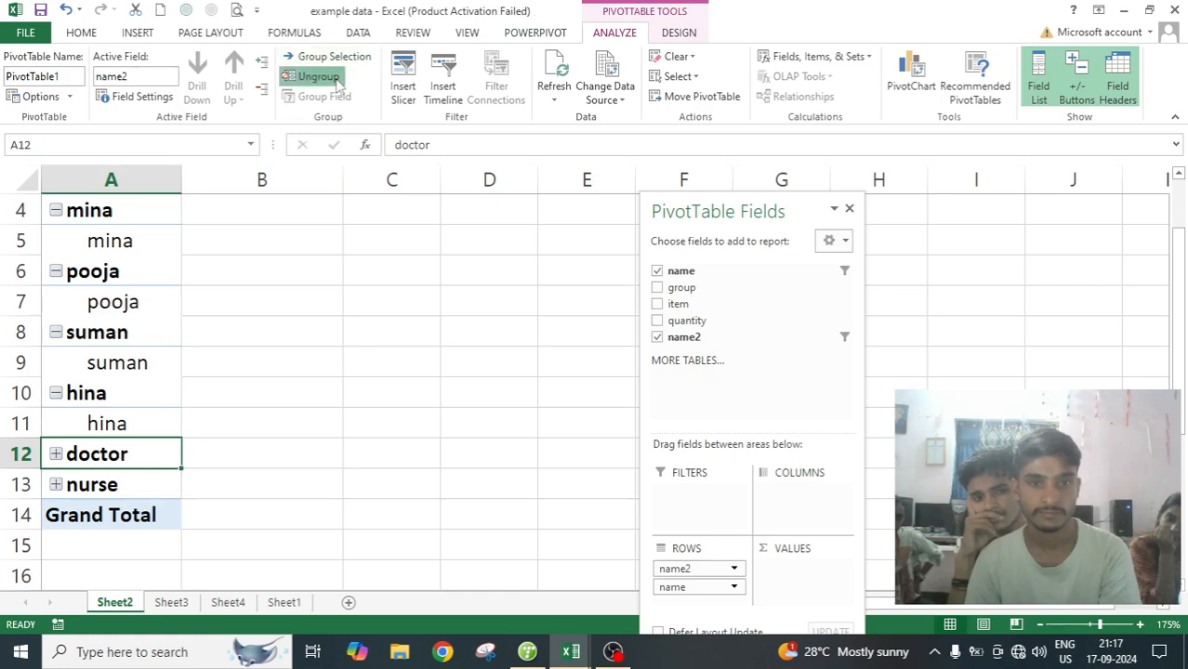
left_click(312, 76)
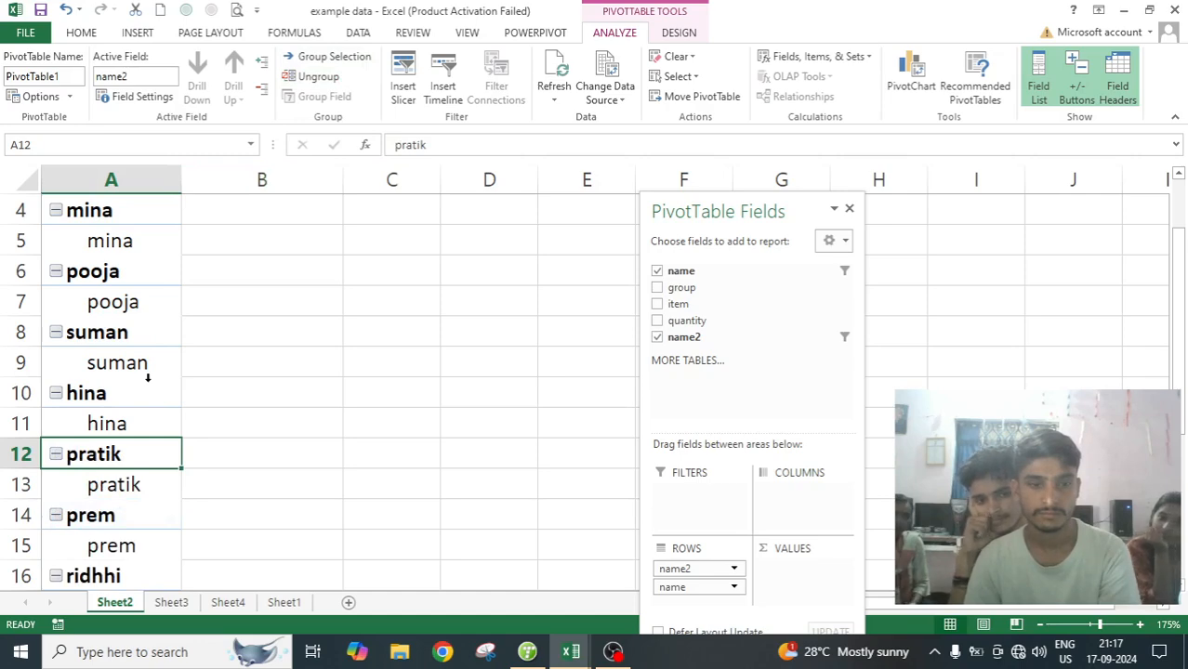
scroll(147, 376, "down", 4)
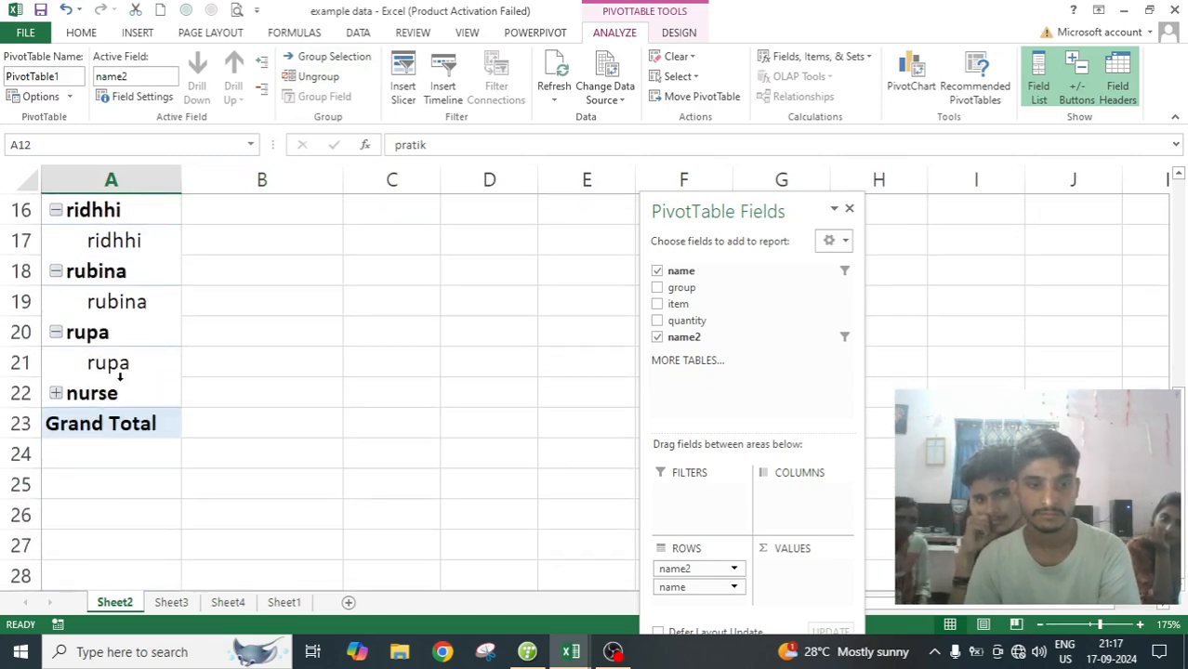
left_click(127, 394)
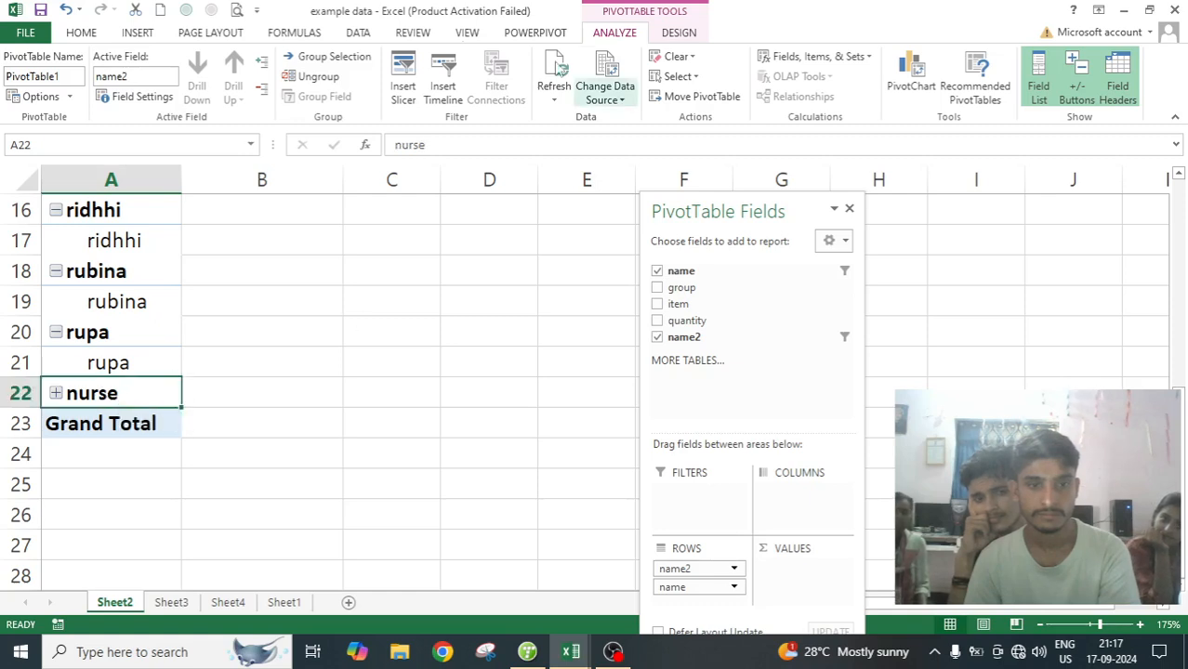
left_click(321, 78)
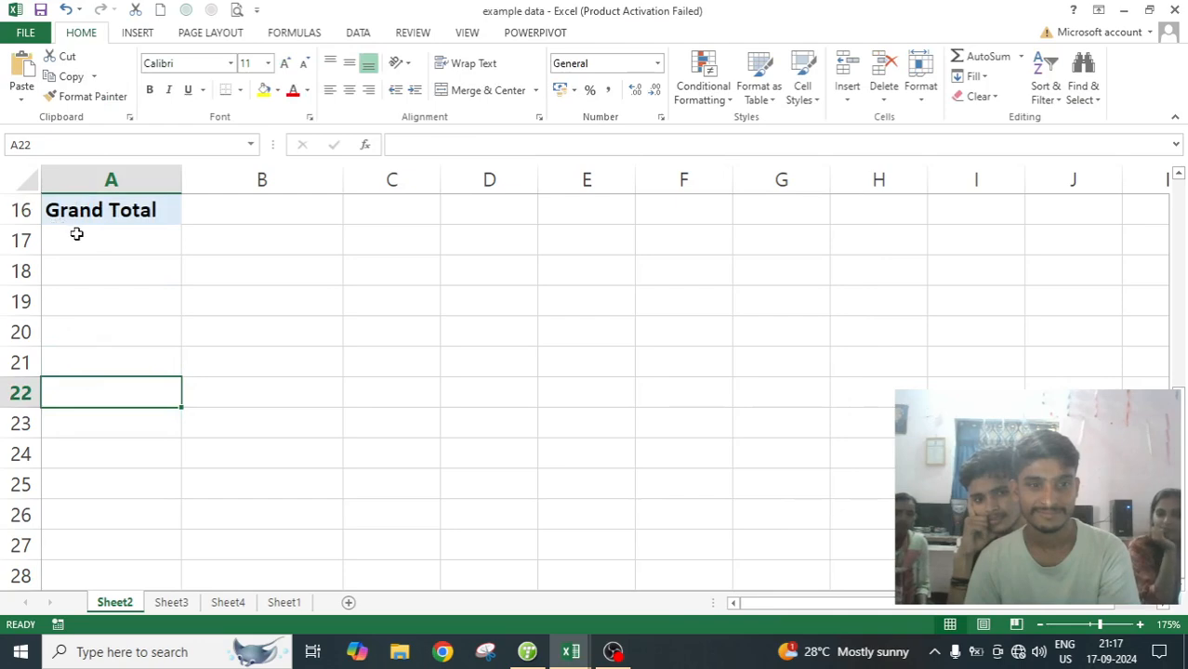
Step: Examine the ungrouped row labels in column A, from the Row Labels header down to Grand Total
scroll(150, 280, "up", 5)
scroll(149, 281, "down", 1)
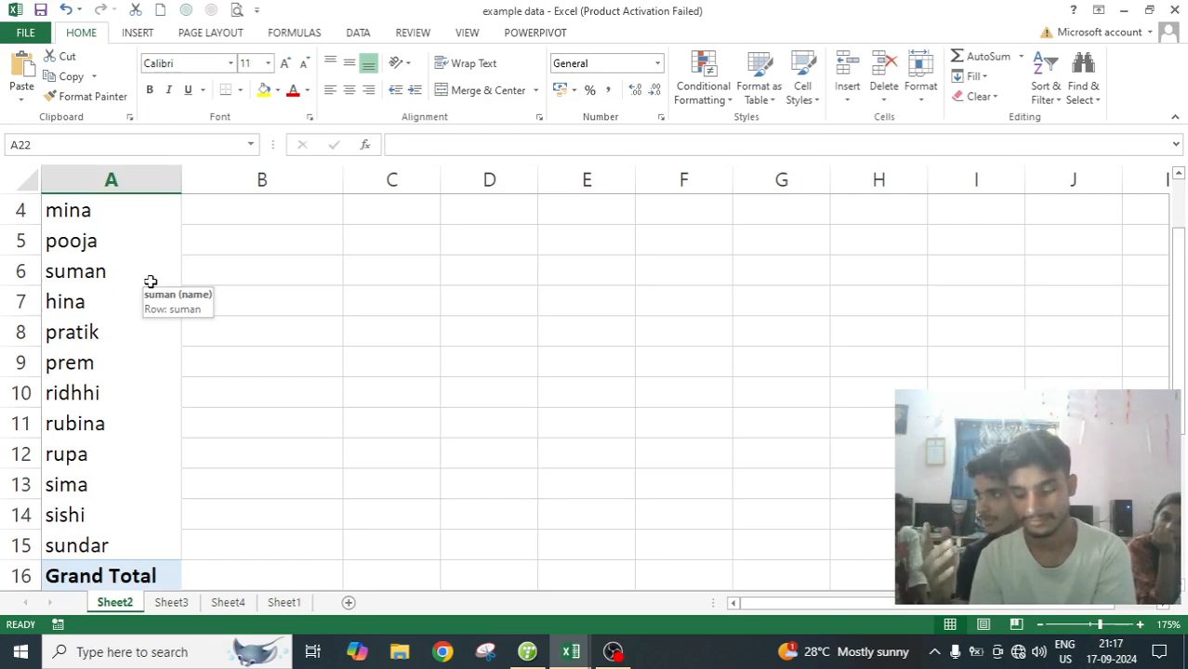
key("Up")
key("Up")
key("Up")
key("Up")
key("Up")
key("Up")
key("Up")
key("Up")
key("Up")
key("Up")
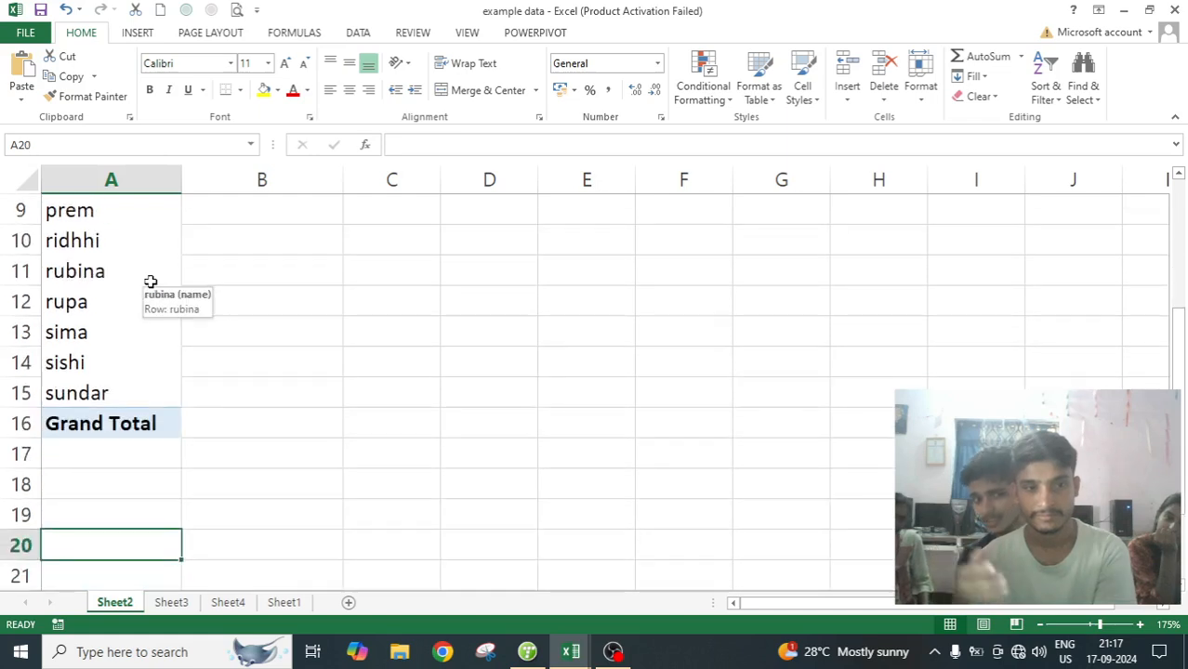
key("Up")
key("Up")
key("Up")
key("Up")
key("Up")
key("Up")
key("Up")
key("Up")
key("Up")
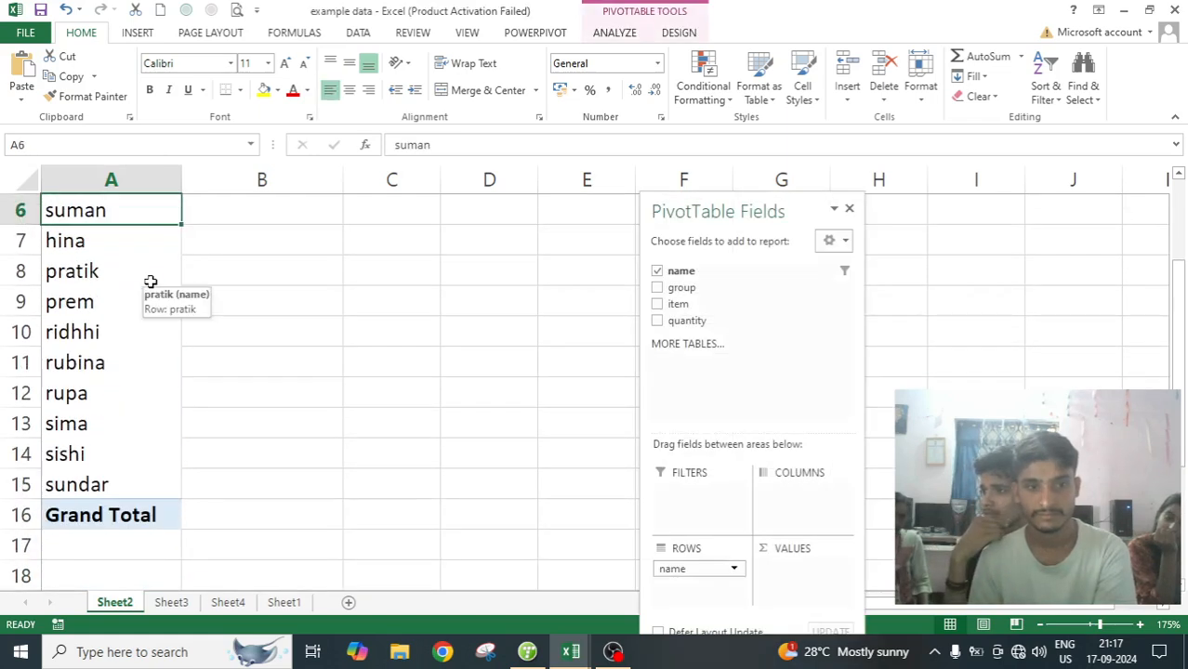
key("Up")
key("Up")
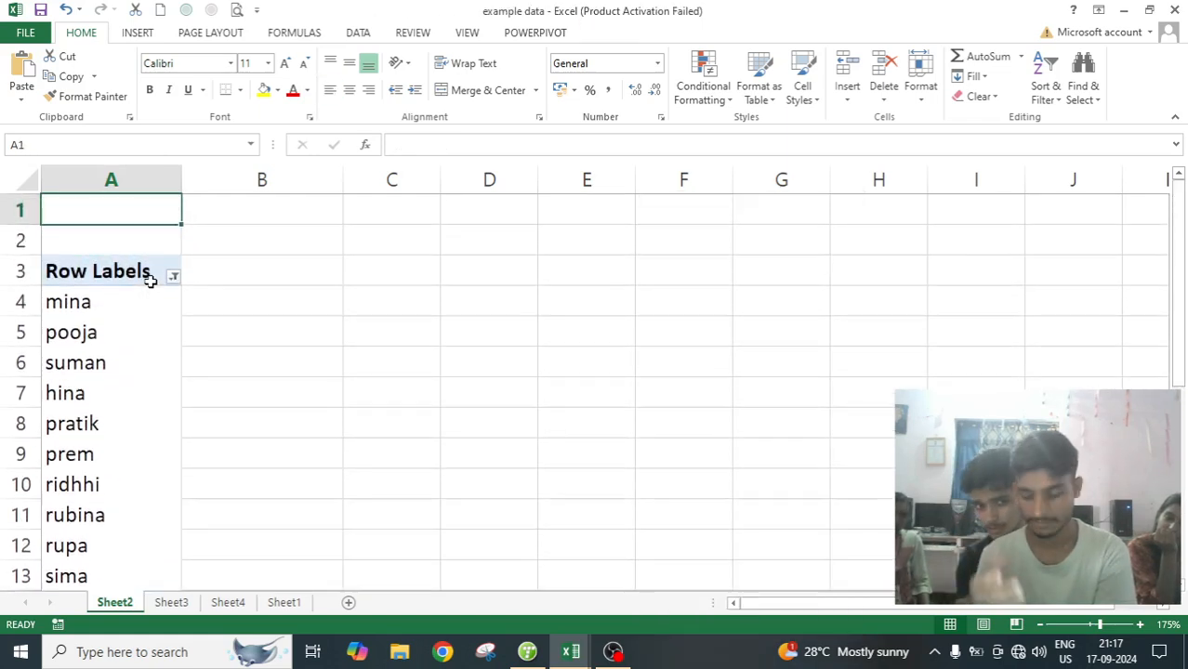
key("Down")
key("Down")
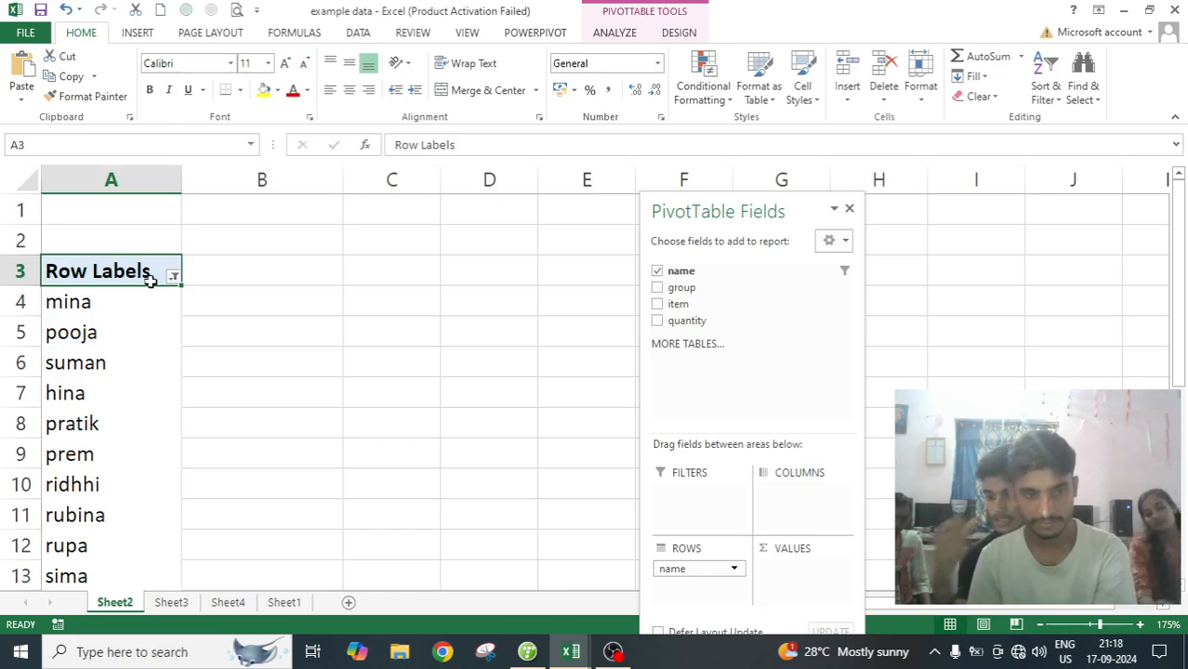
key("alt")
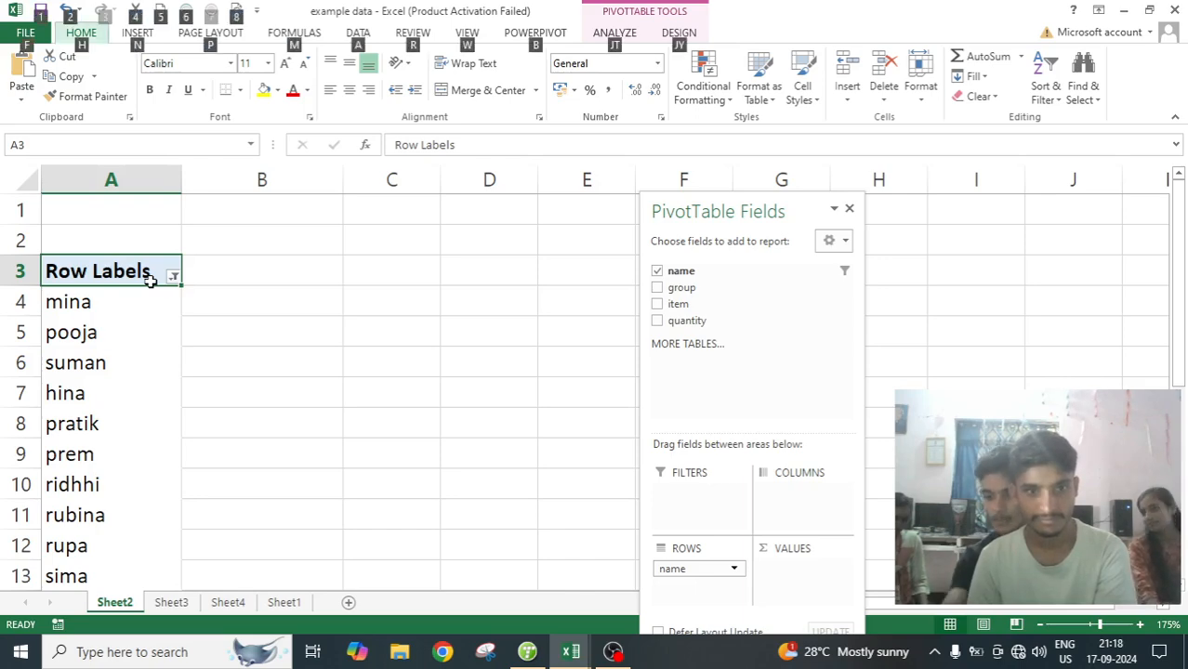
left_click(353, 321)
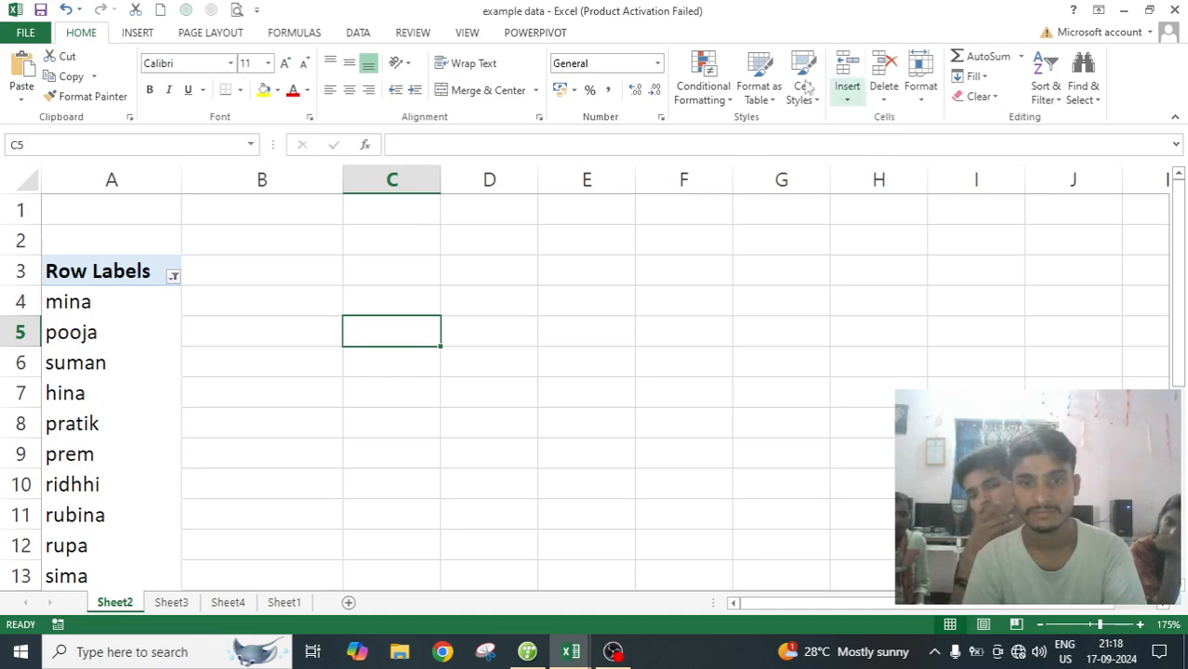
scroll(154, 335, "down", 1)
scroll(44, 300, "up", 1)
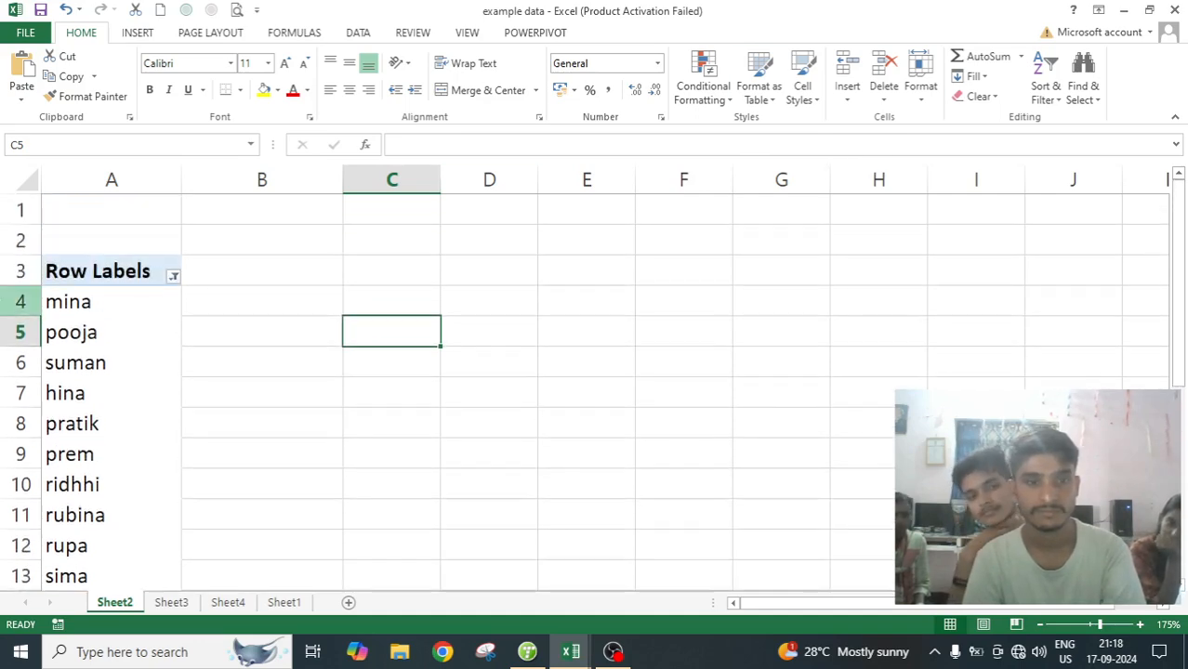
scroll(52, 301, "down", 2)
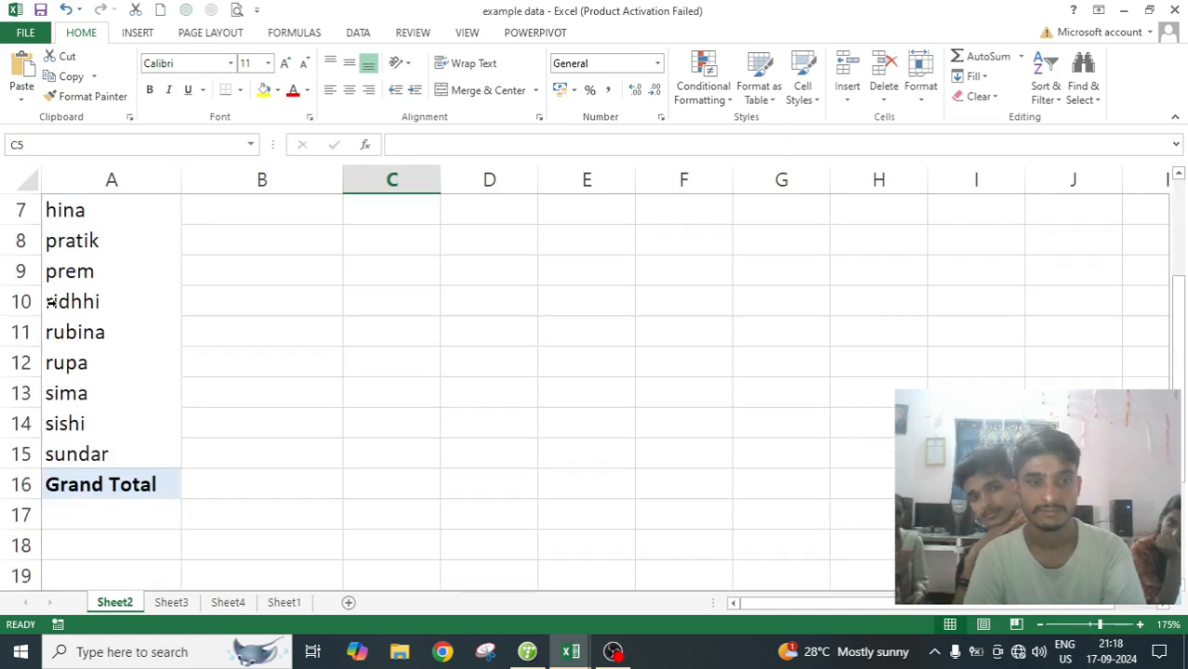
scroll(52, 301, "up", 1)
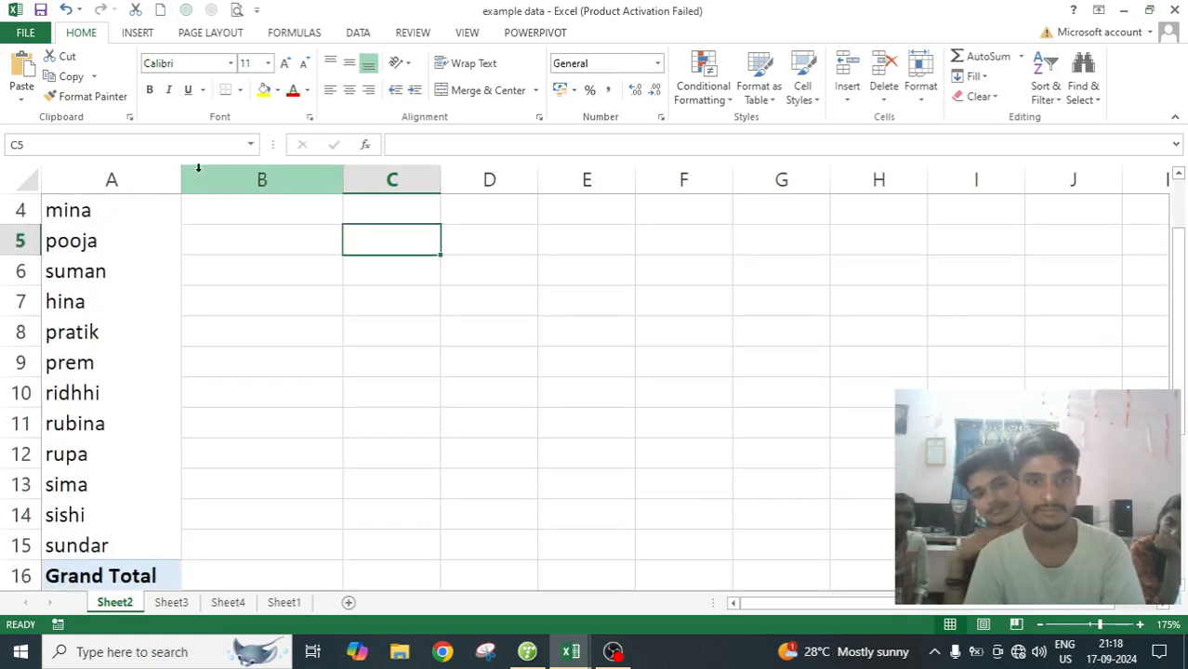
Step: Add the quantity field to the PivotTable as a summed value beside the row labels
left_click(91, 225)
scroll(91, 226, "up", 1)
left_click(72, 301)
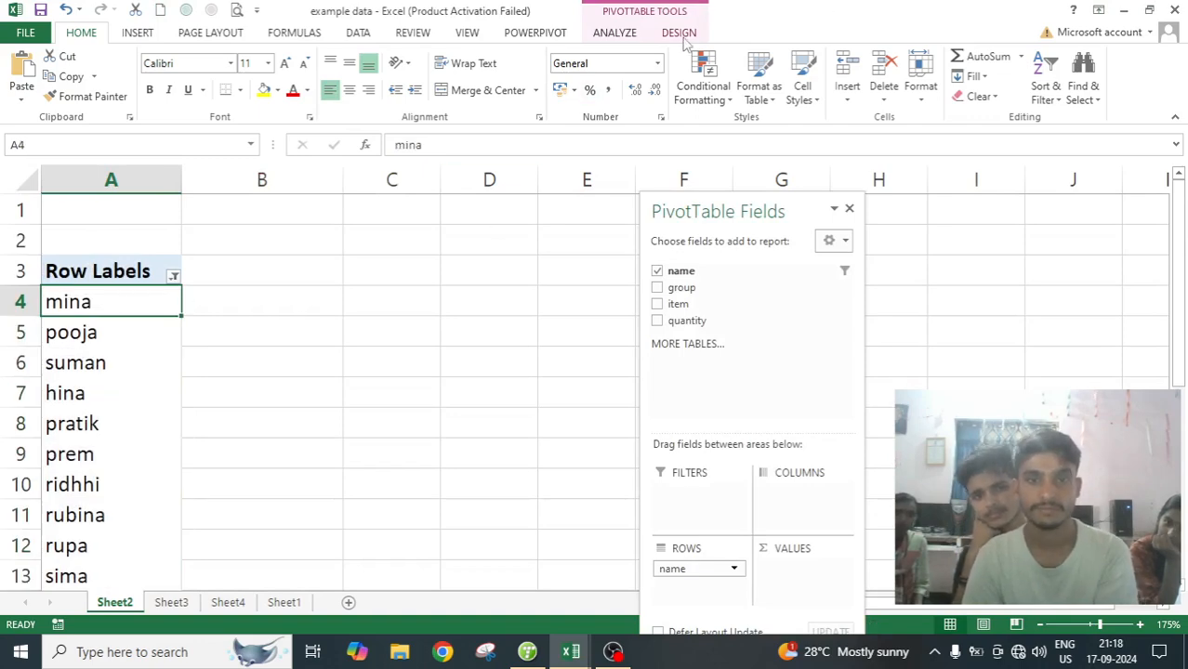
left_click(613, 32)
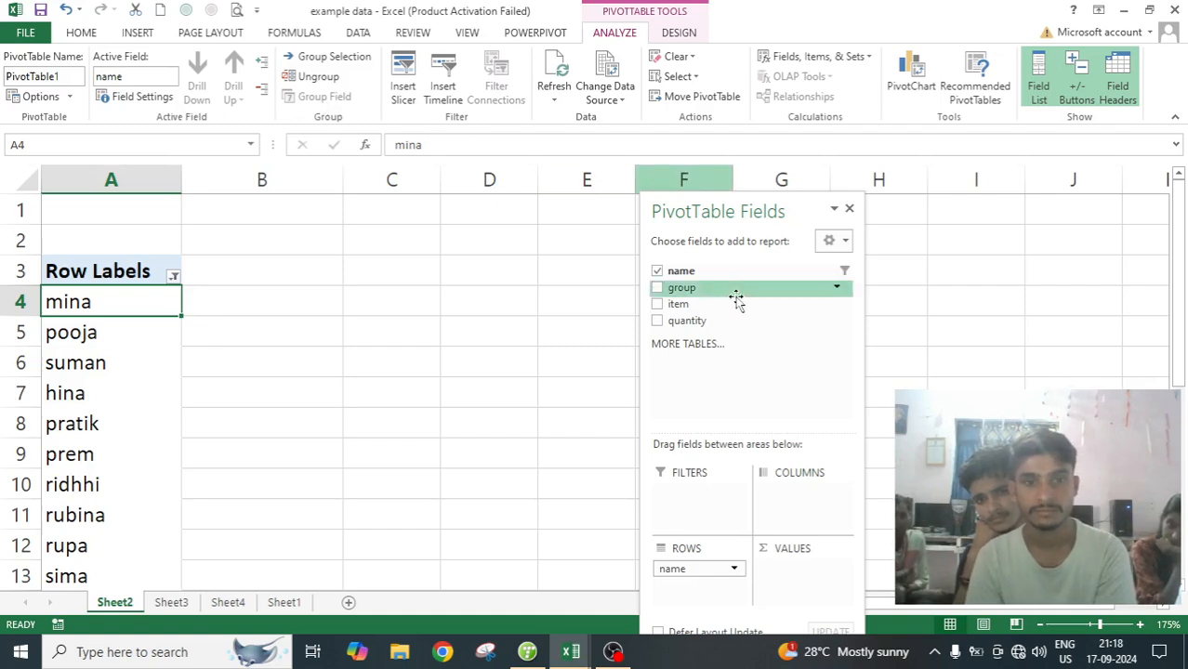
left_click(657, 320)
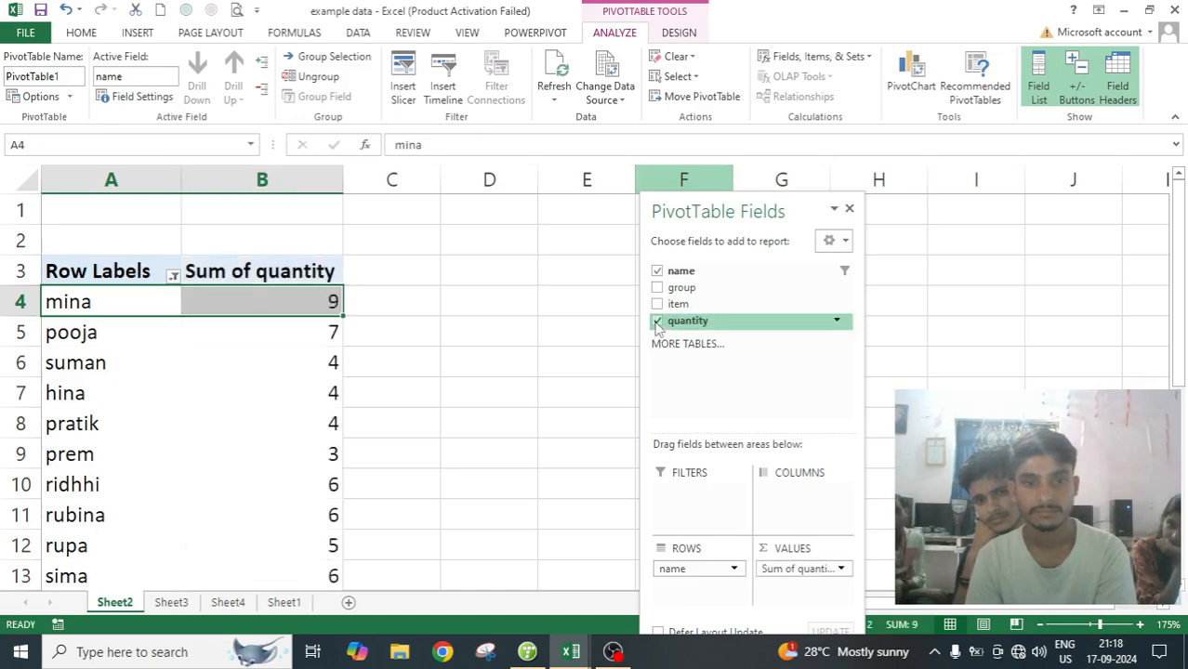
Step: Check which grouping commands are available for the quantity values in B4:B8 and the row labels in A4:A8
left_click(319, 310)
left_click(307, 327)
left_click(319, 301)
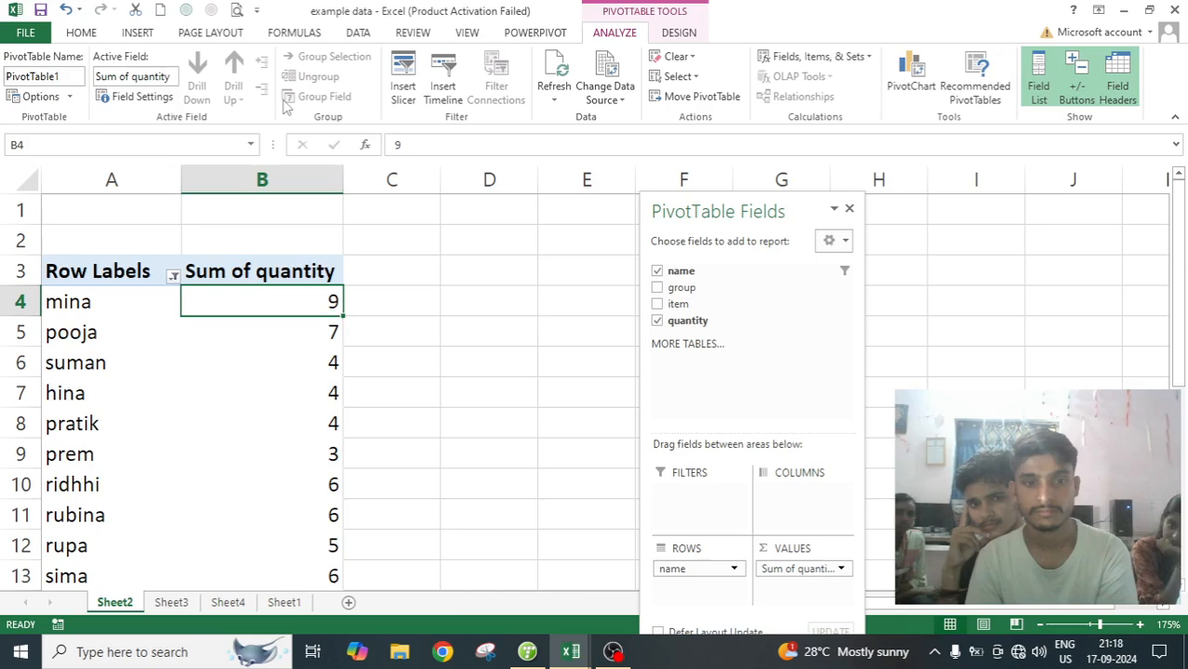
left_click(452, 325)
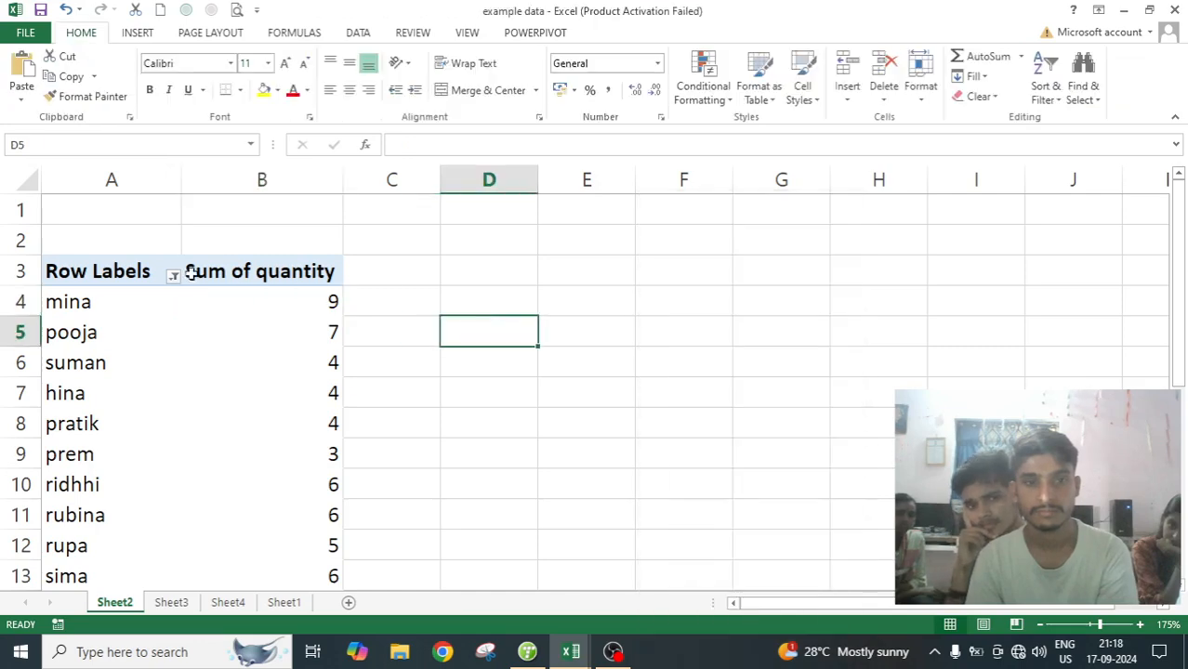
left_click(311, 307)
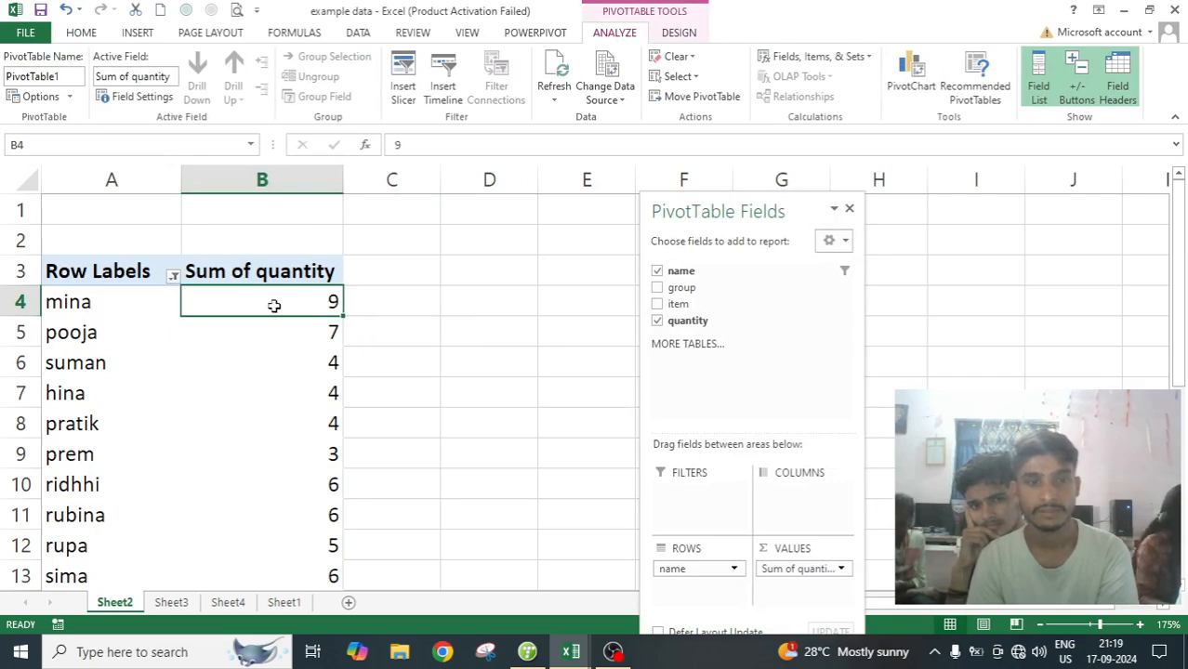
left_click(586, 363)
left_click_drag(301, 305, 283, 426)
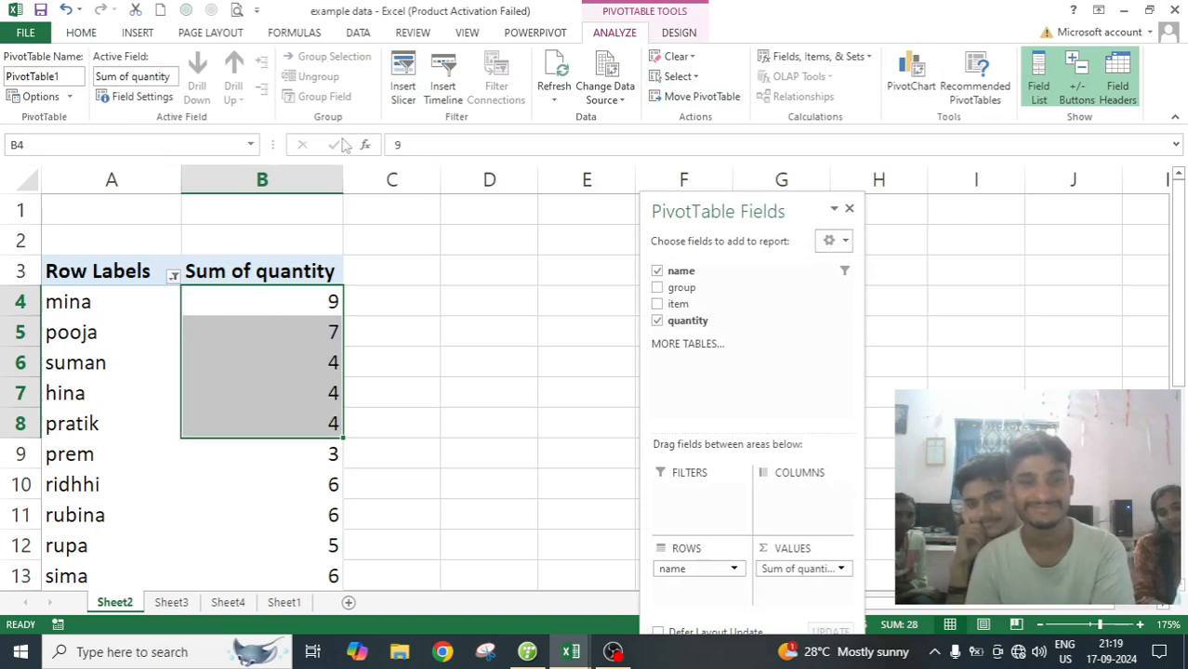
left_click(403, 392)
left_click_drag(82, 302, 75, 424)
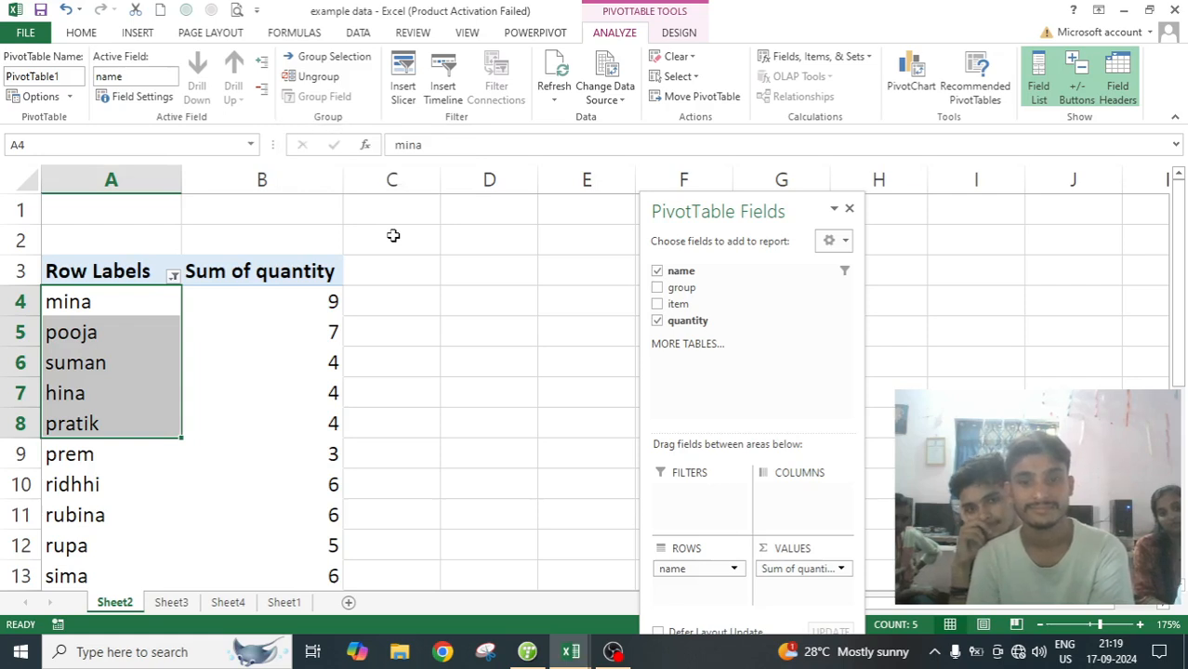
left_click(432, 309)
left_click(327, 305)
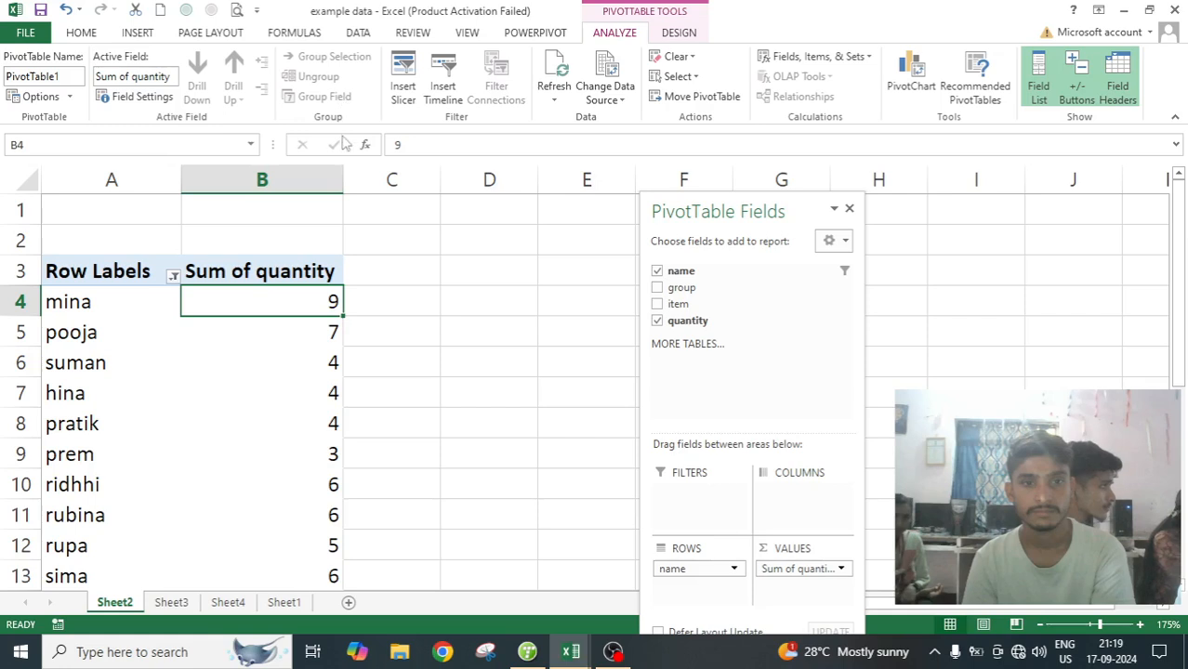
left_click(352, 273)
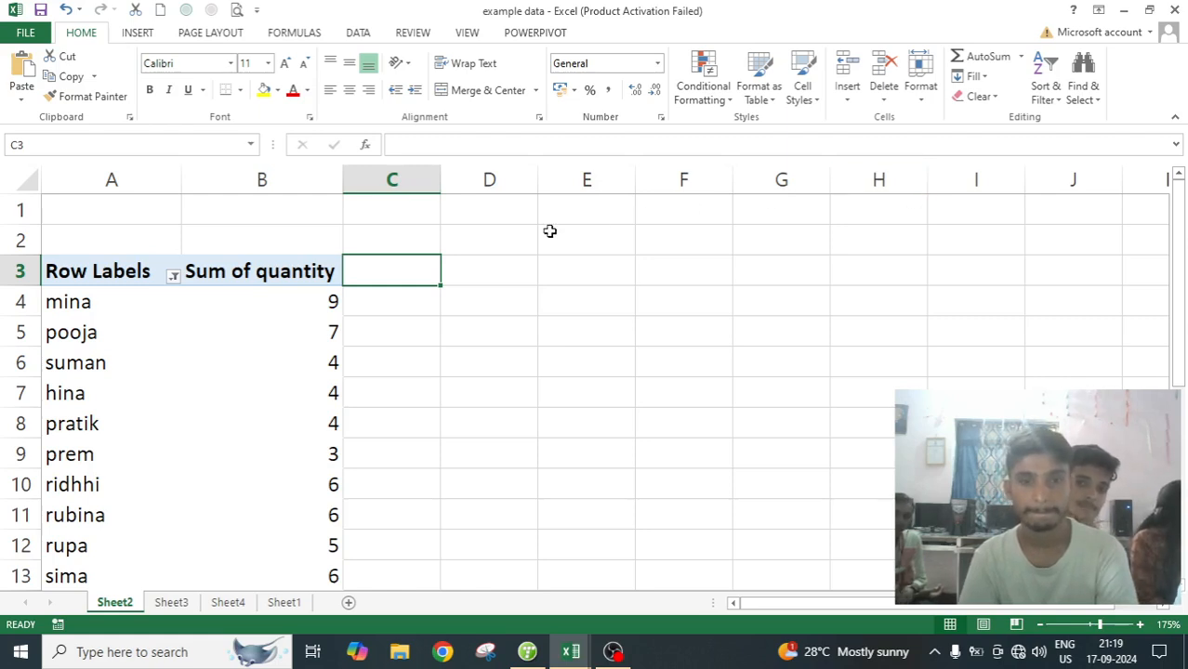
left_click(334, 302)
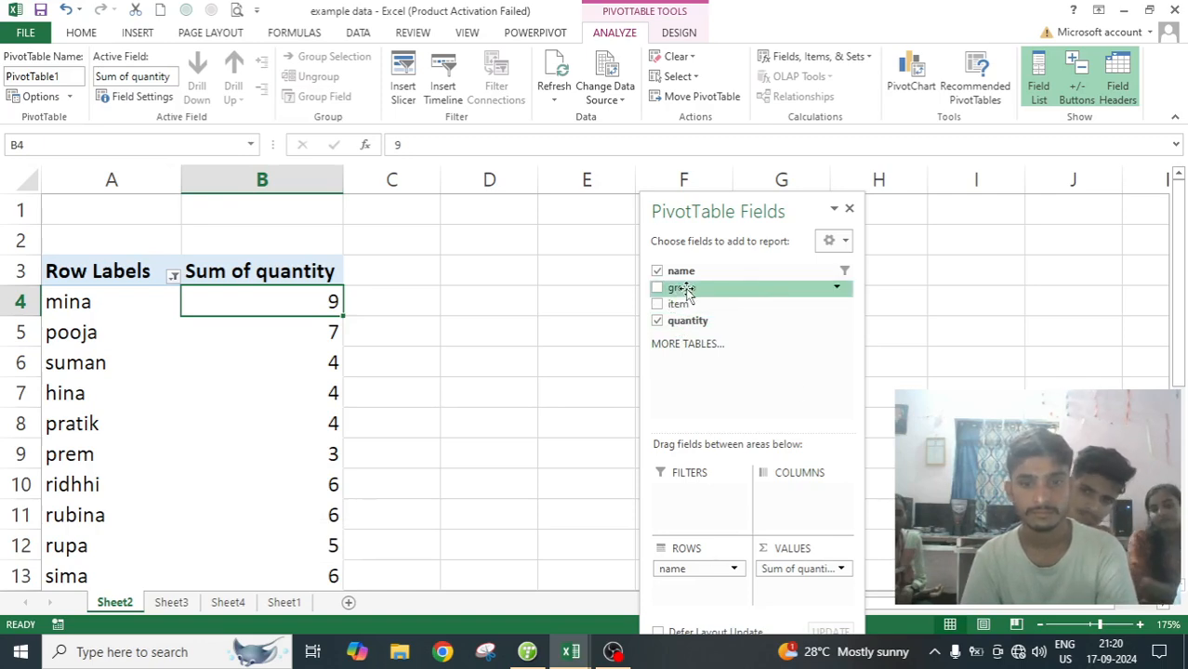
Step: Add the group field to the PivotTable rows, then move it to the values area below the quantity sum
left_click_drag(685, 292, 686, 578)
left_click_drag(685, 584, 692, 583)
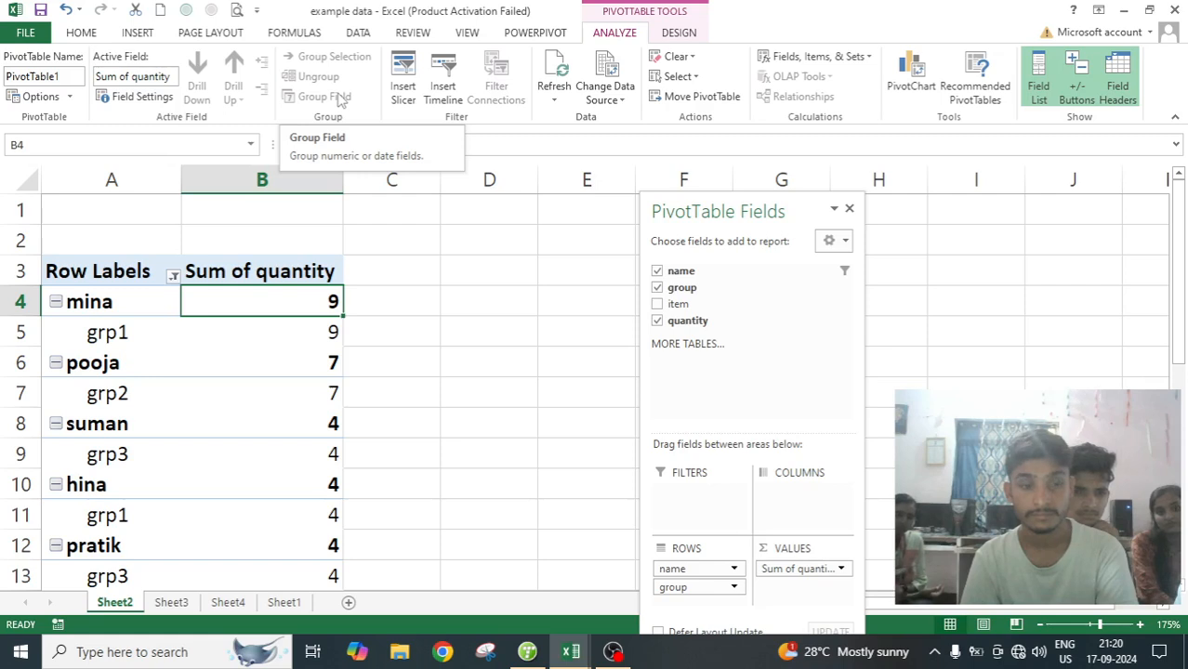
left_click_drag(677, 590, 795, 588)
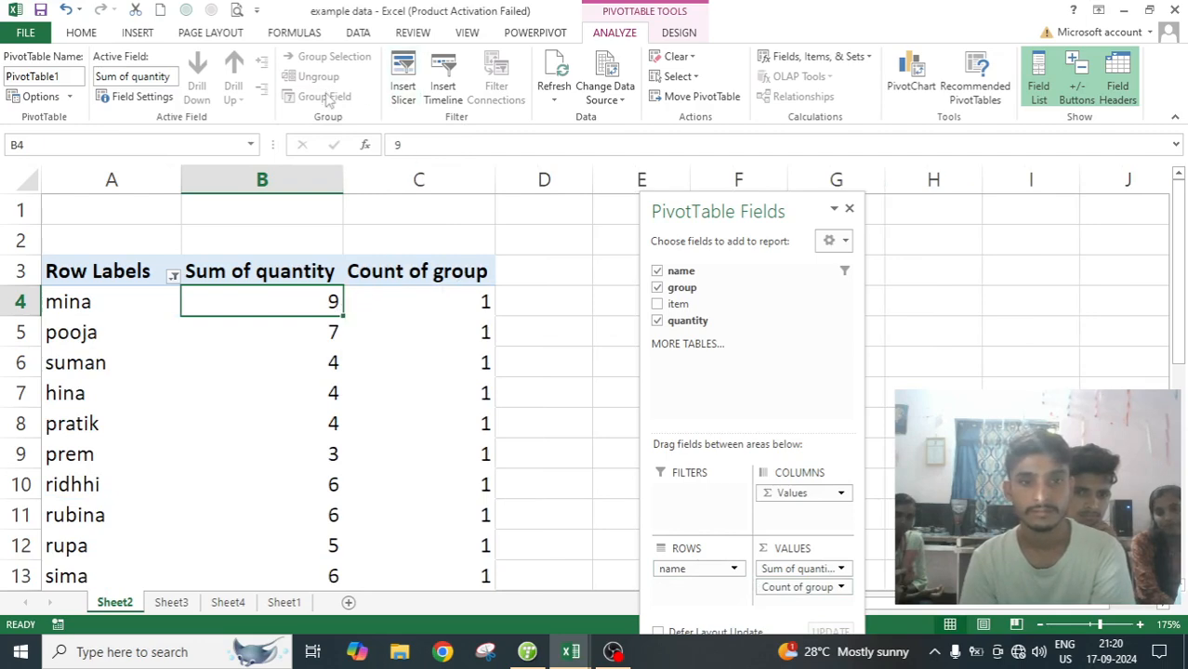
Step: Check whether Group Field is available for the Count of group value in C4 and the quantity value in B4
left_click(462, 305)
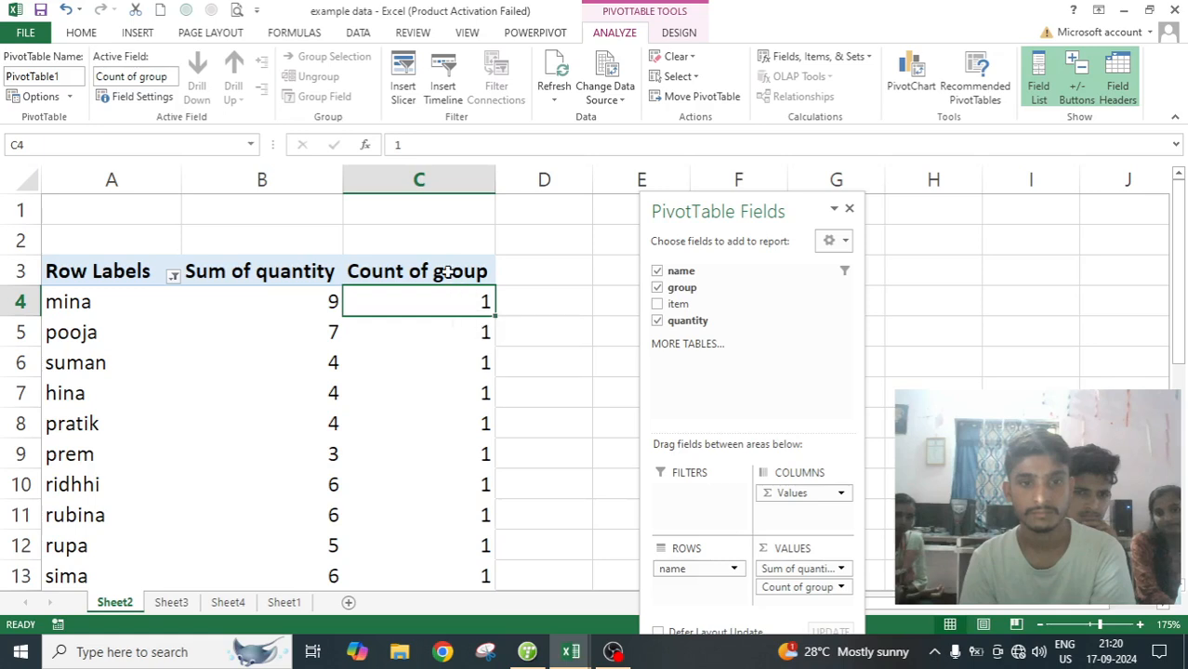
left_click(331, 306)
left_click(483, 303)
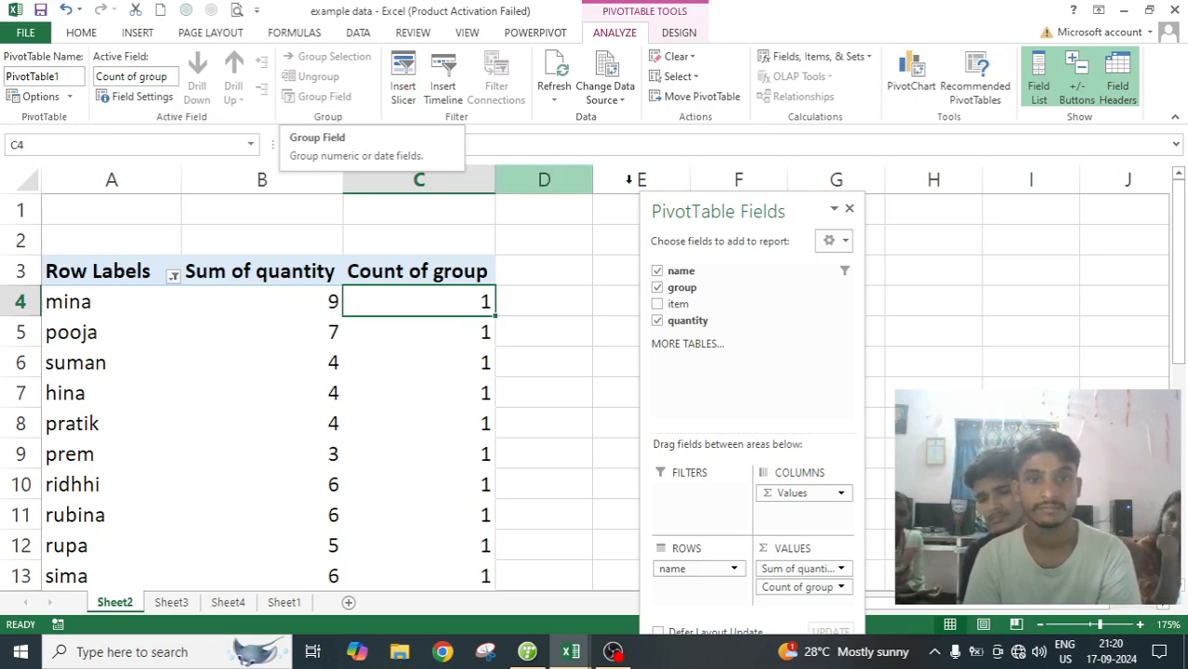
Step: Examine the source data table on Sheet1, then return to the Count of group value in C4 on Sheet2
left_click(284, 602)
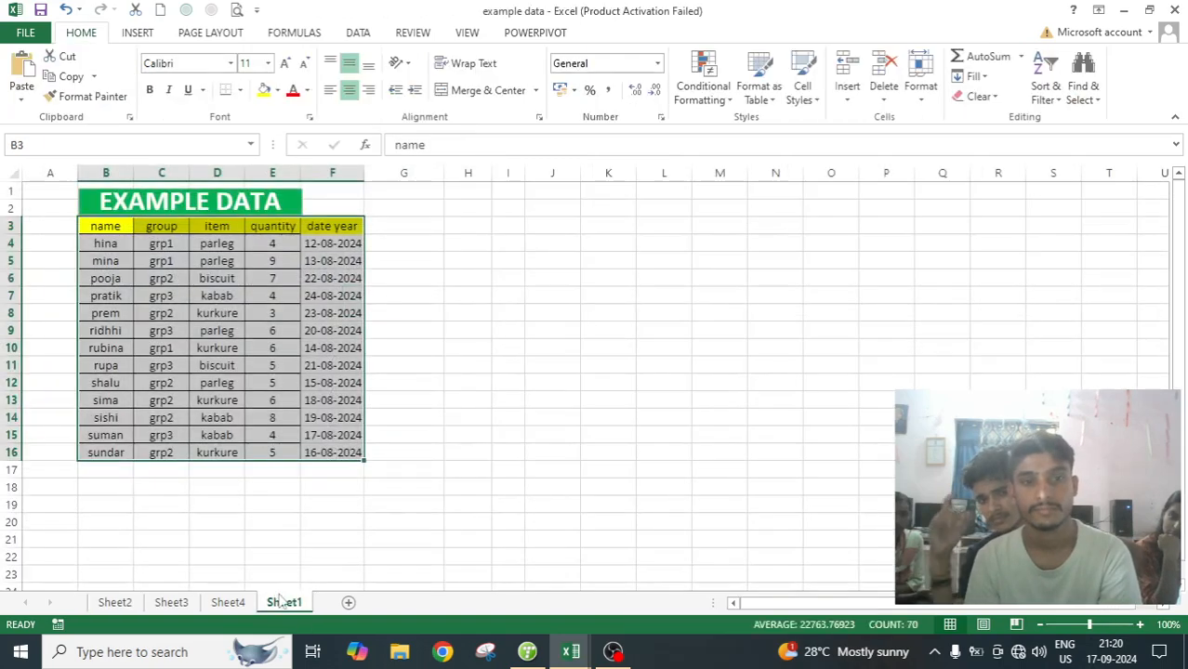
left_click(660, 346)
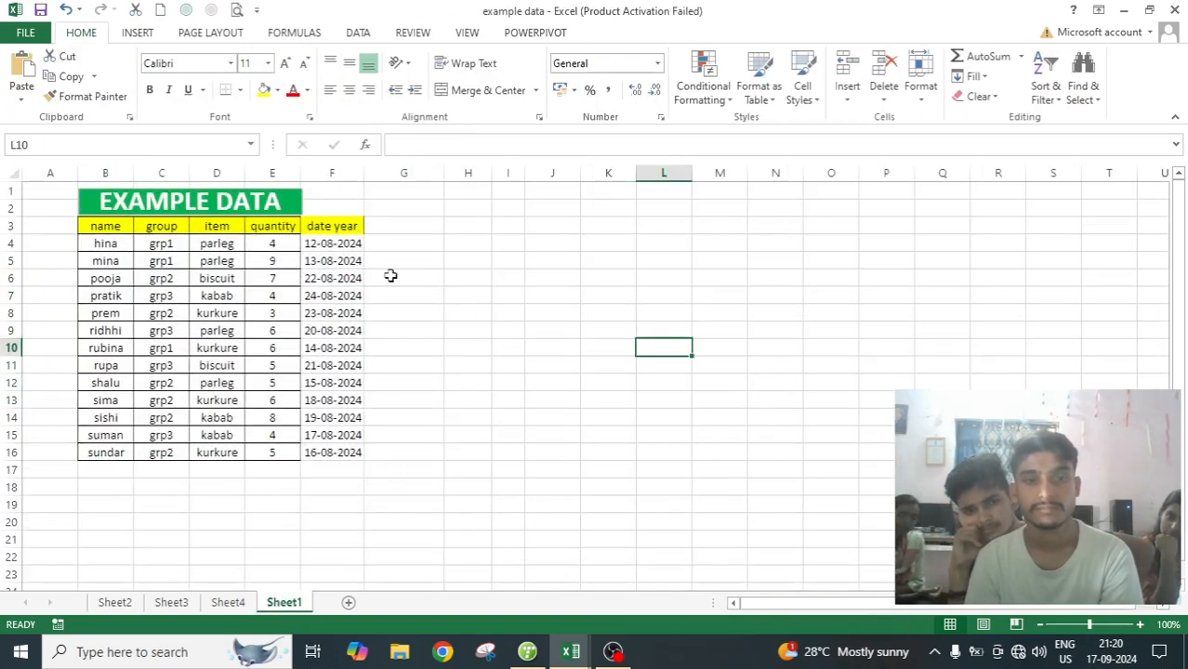
left_click(96, 229)
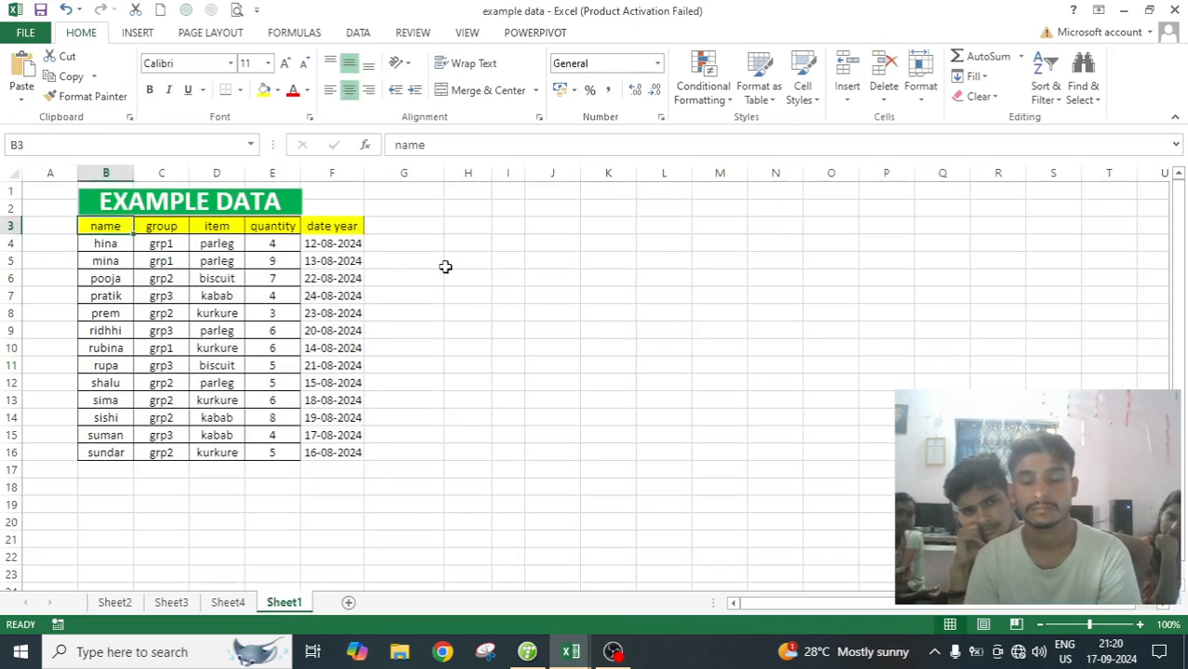
left_click(115, 603)
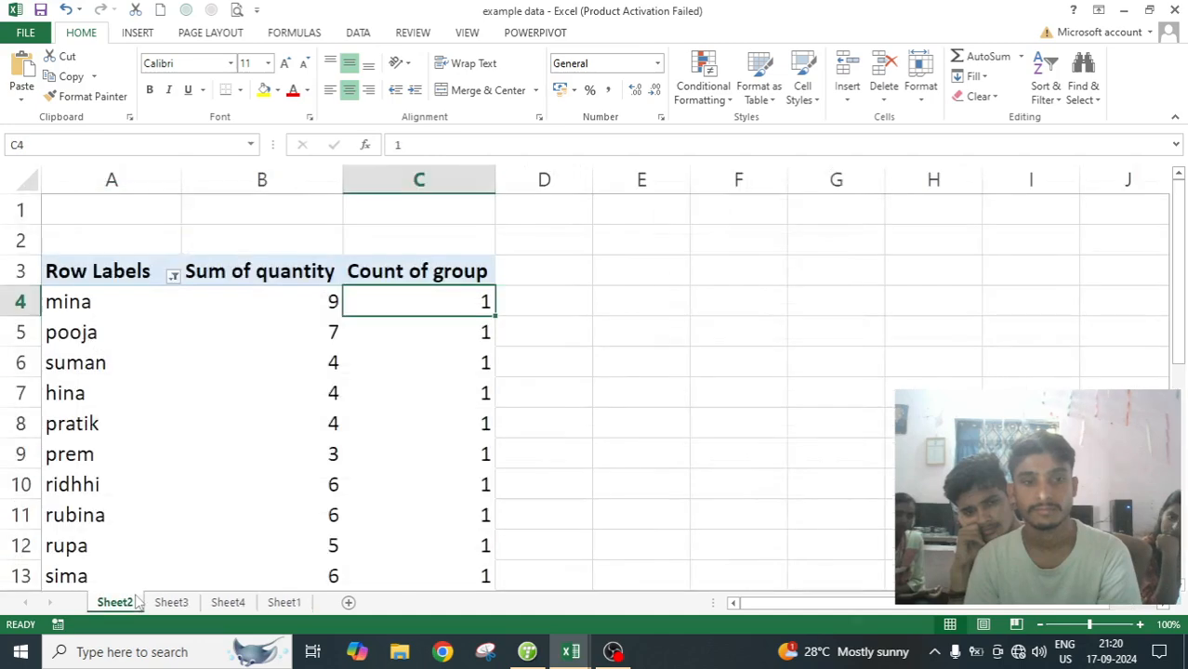
left_click(450, 299)
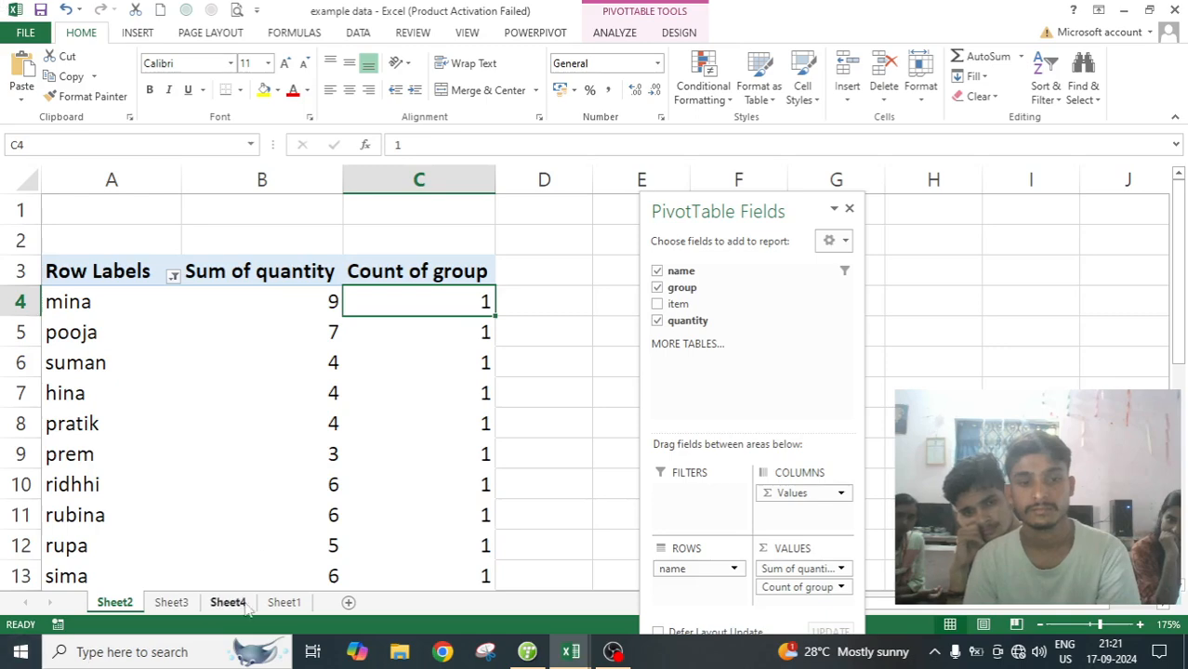
Step: Create a PivotTable on a new worksheet from range B3:F16 of Sheet1 and add the date year field to its rows
left_click(299, 606)
left_click_drag(110, 226, 327, 466)
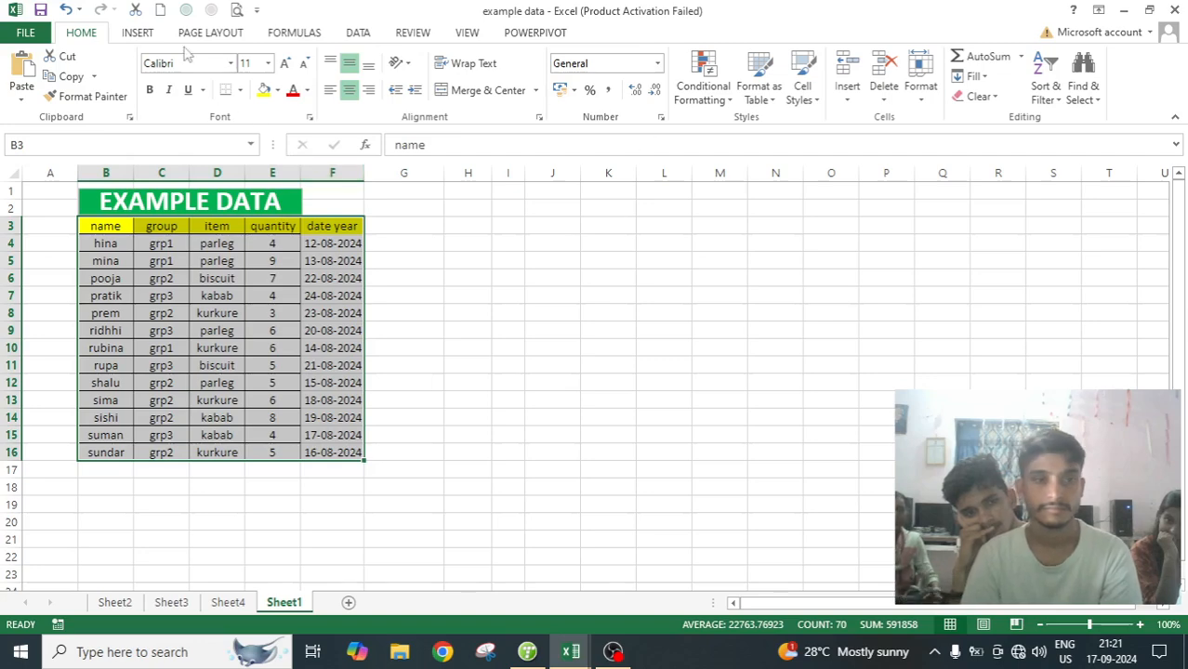
left_click(139, 34)
left_click(28, 74)
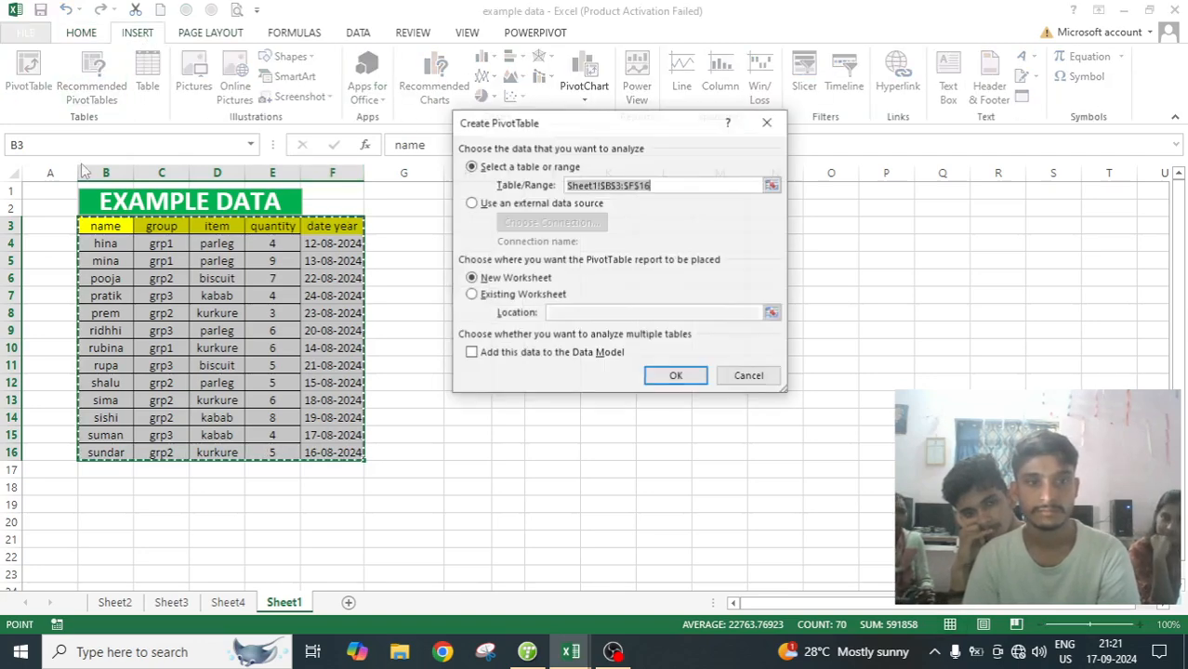
left_click(676, 374)
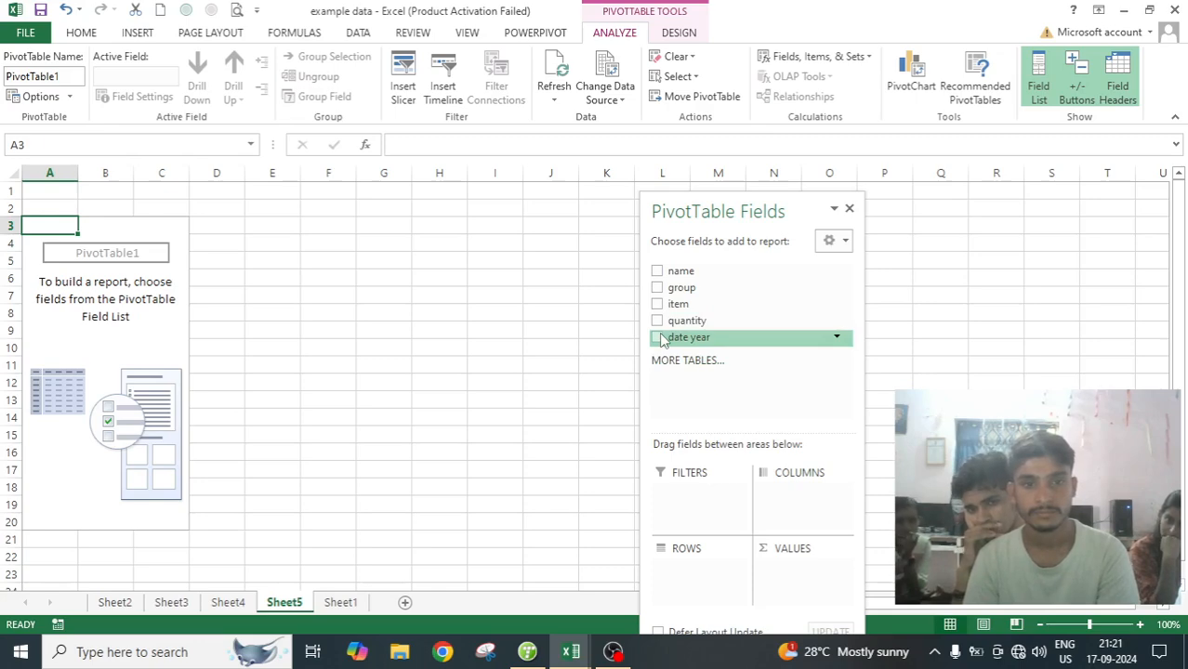
left_click(658, 337)
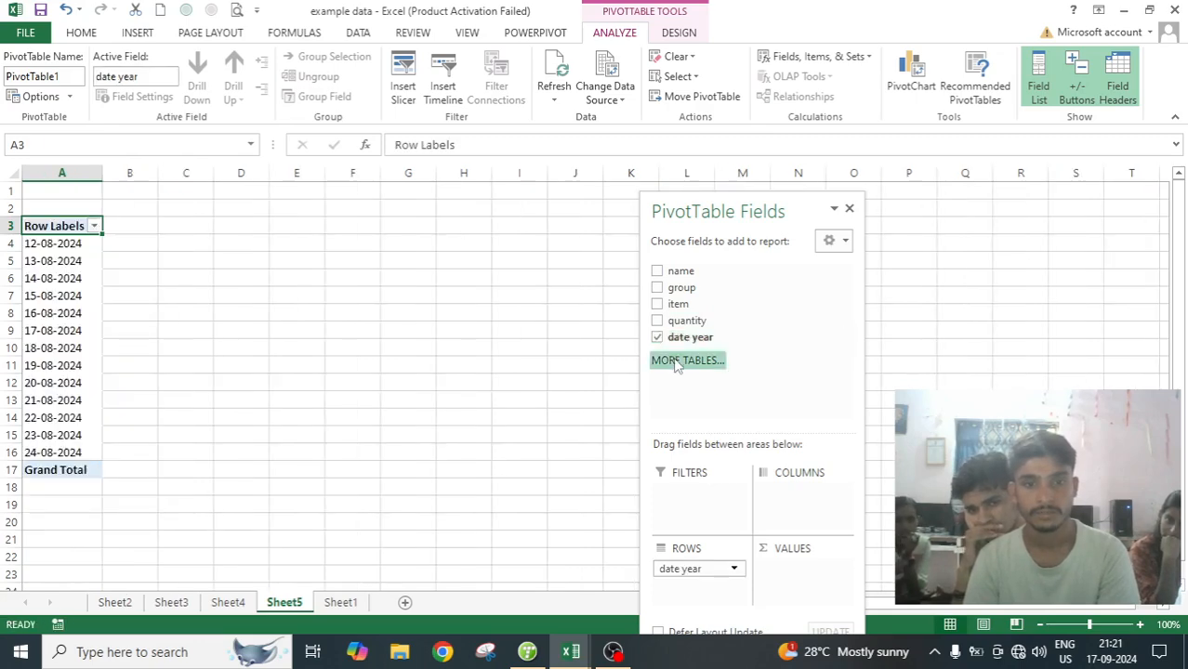
Step: Group the date year row labels by Months and Years, keeping the automatic start and end dates
left_click(59, 243)
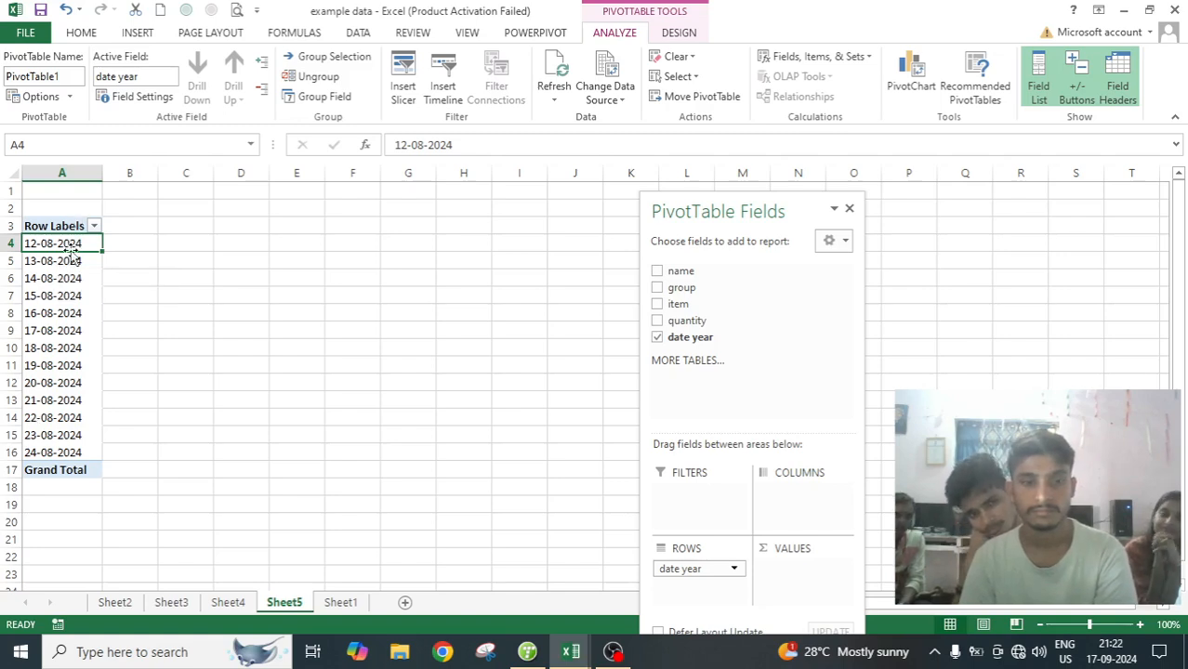
left_click(336, 100)
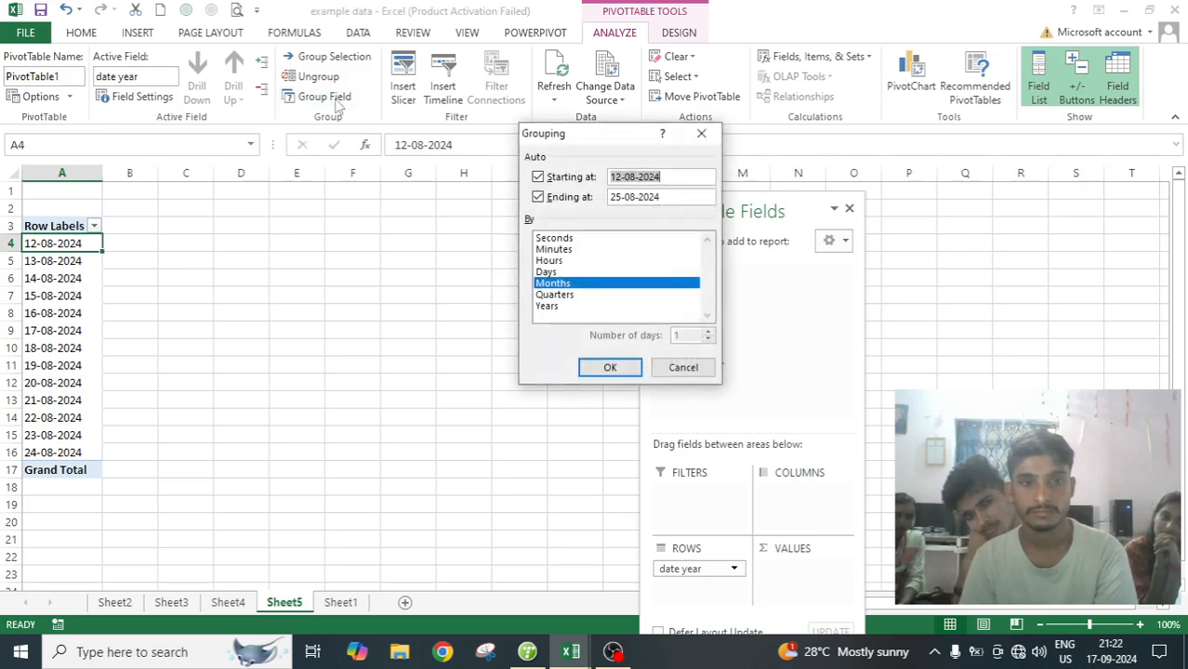
left_click_drag(572, 140, 504, 60)
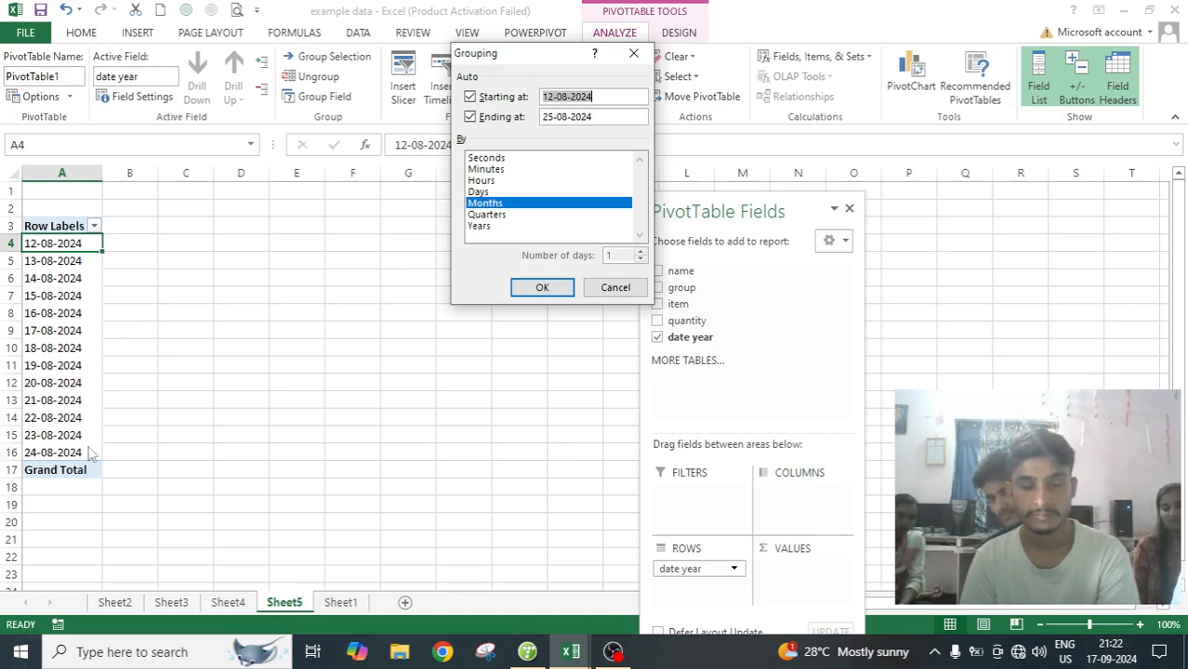
left_click(483, 226)
left_click(525, 290)
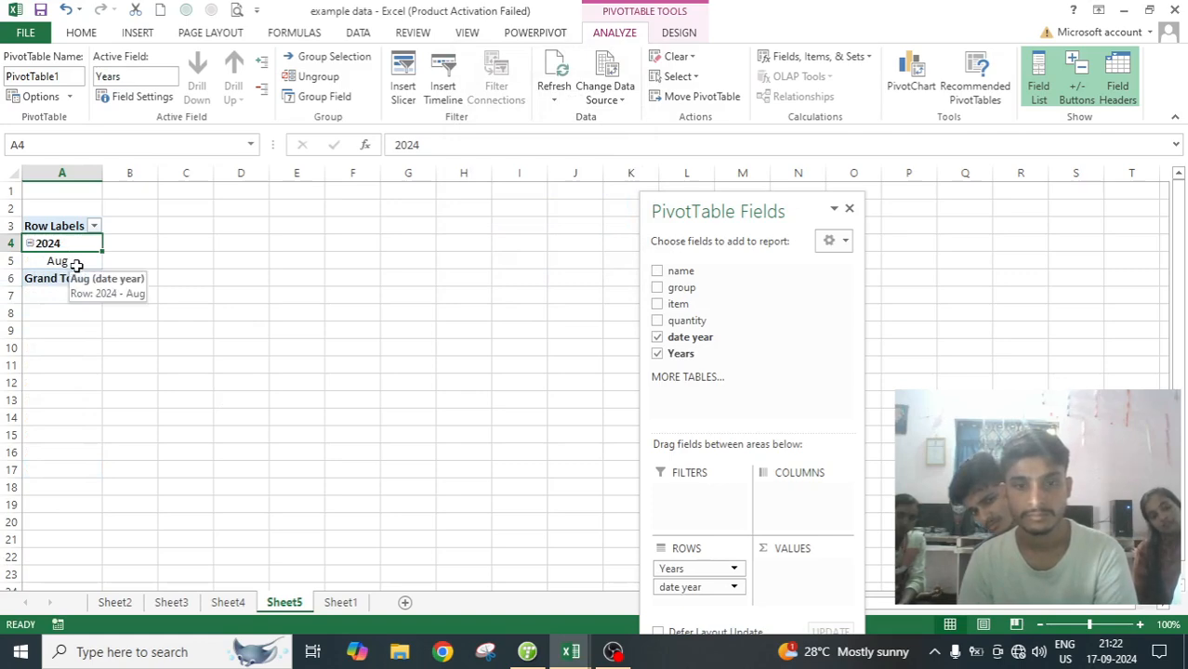
Step: Regroup the date year labels by Years only, leaving out Months
left_click(324, 96)
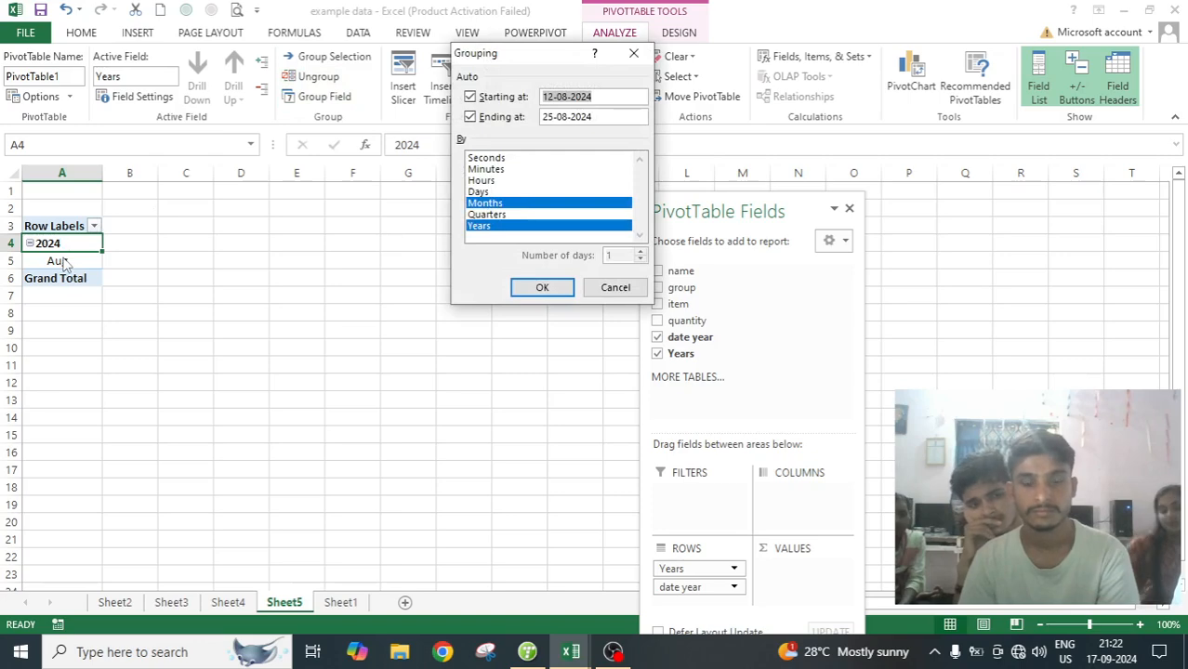
left_click(484, 202)
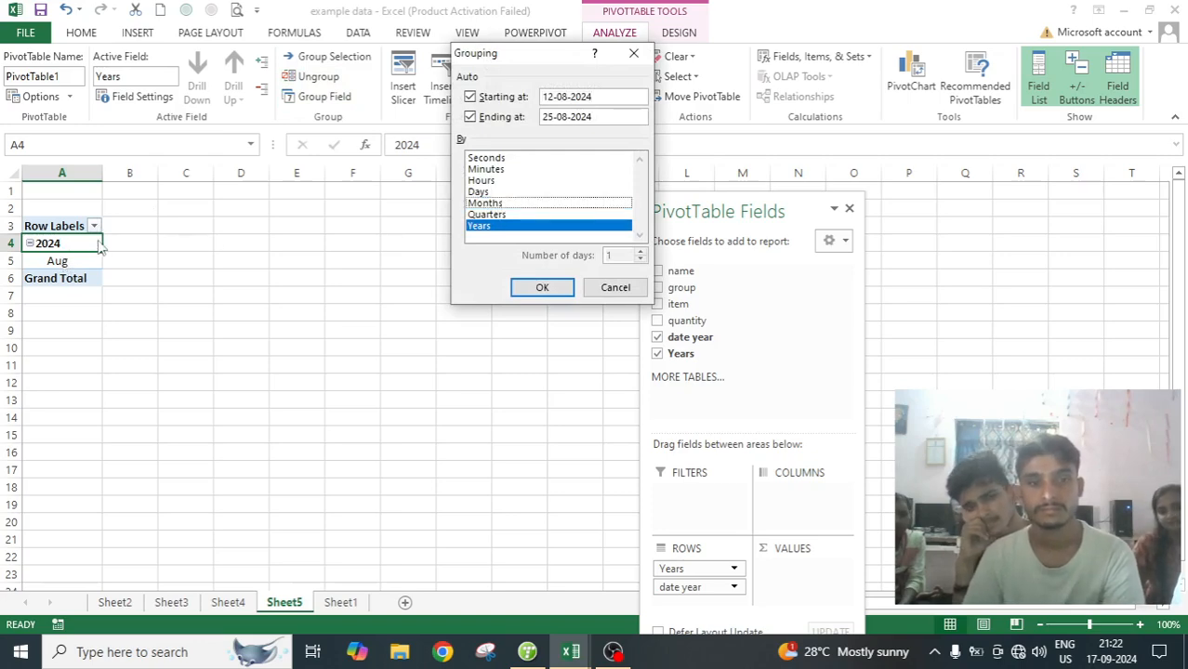
left_click(552, 289)
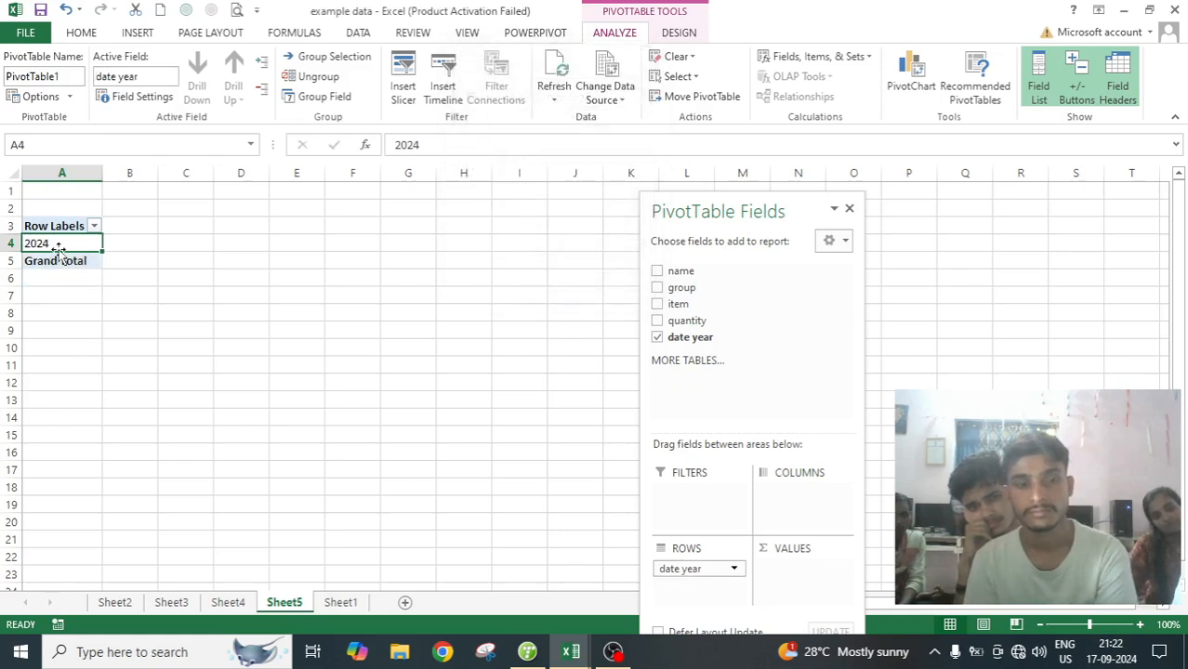
Step: Change the date year grouping from Years to Quarters only
left_click(345, 100)
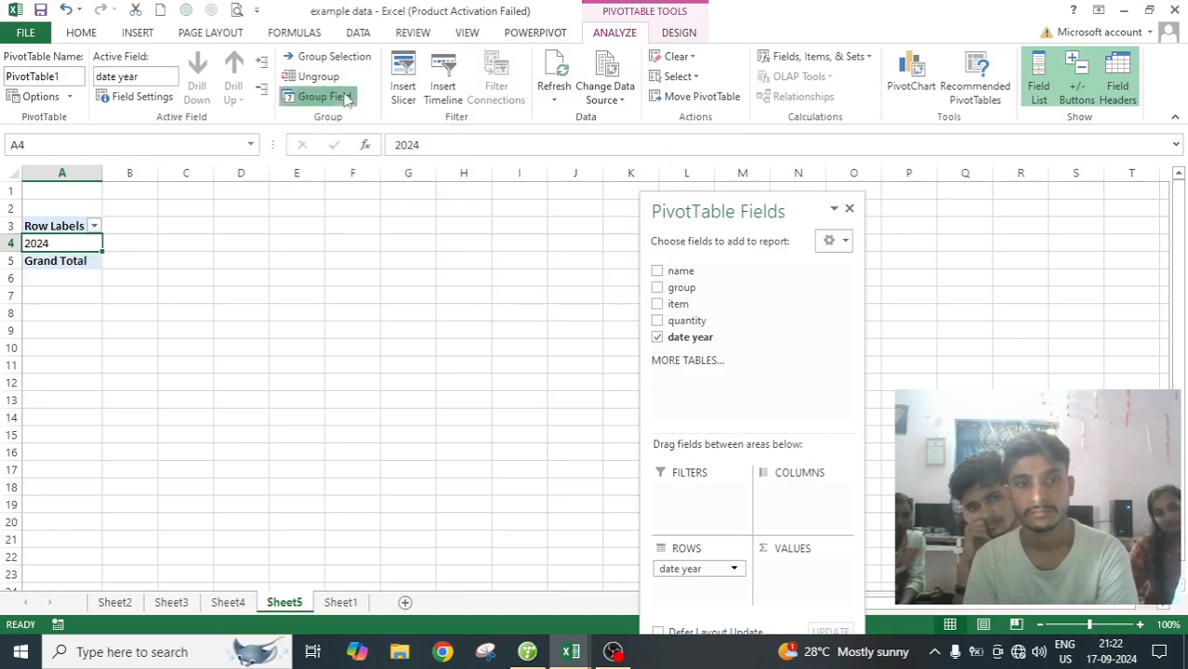
left_click(495, 231)
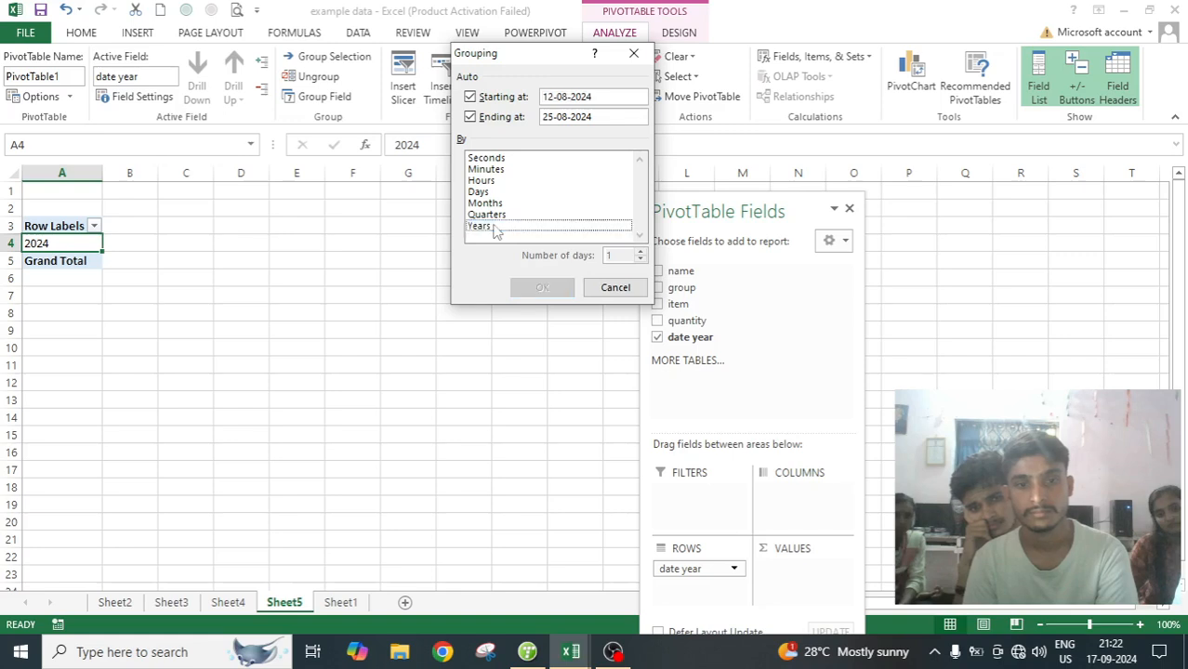
left_click(502, 214)
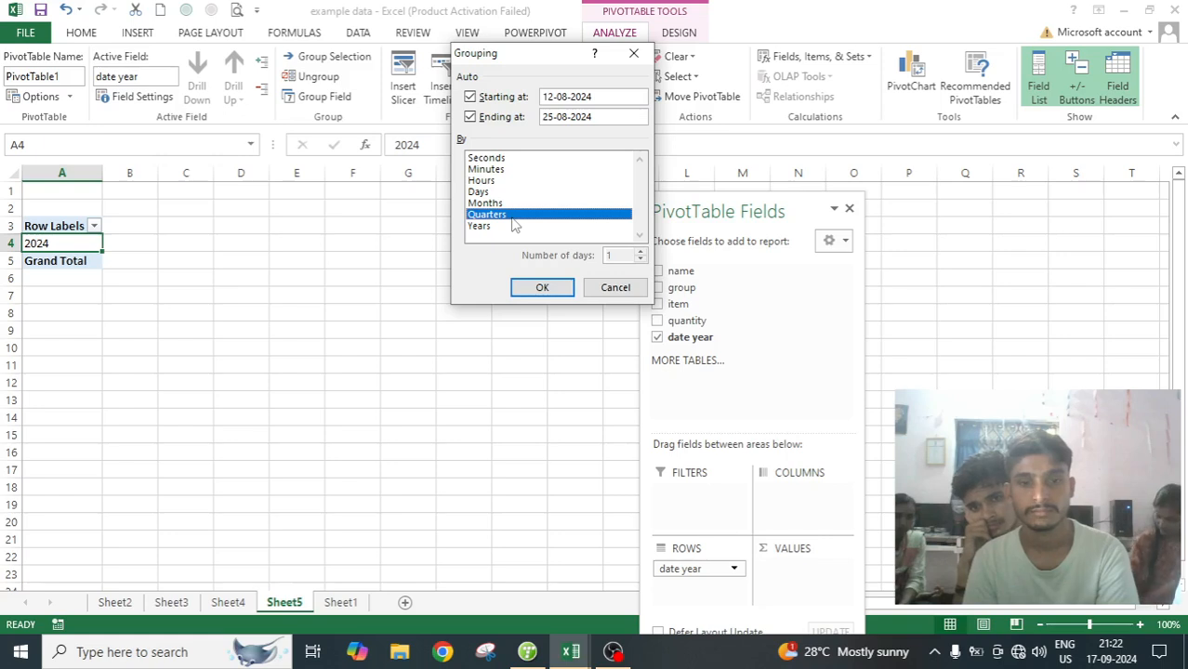
left_click(539, 289)
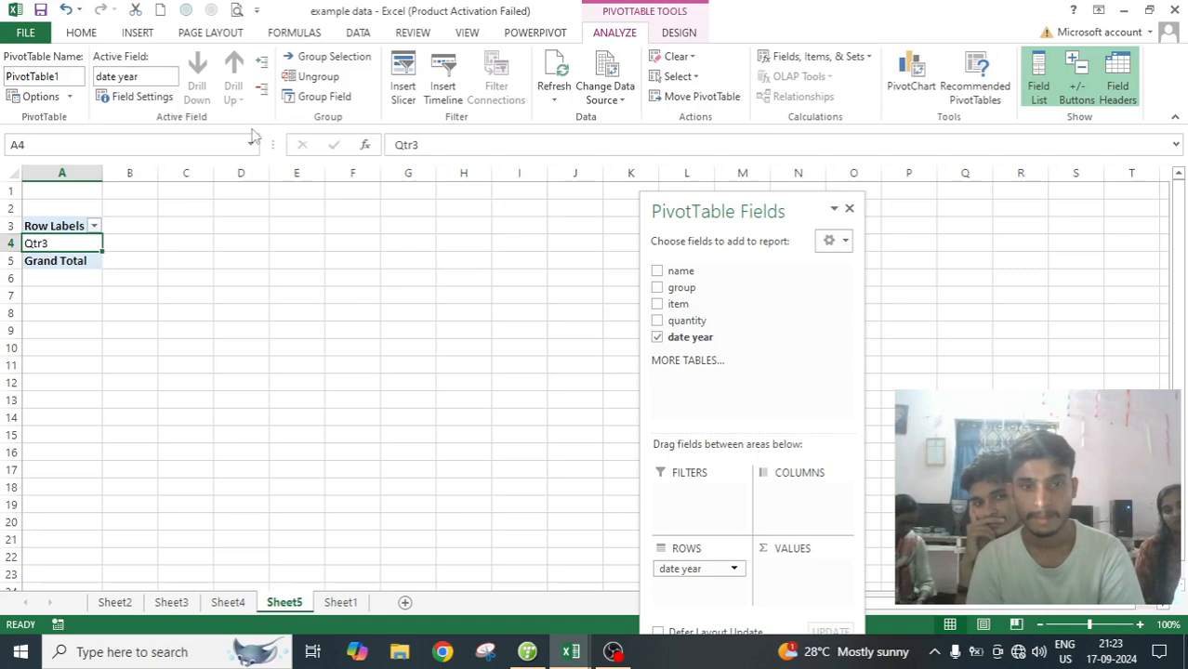
Step: Check the date grouping options without changing them, then retype the quarter row label in A4 as QTR3
left_click(325, 97)
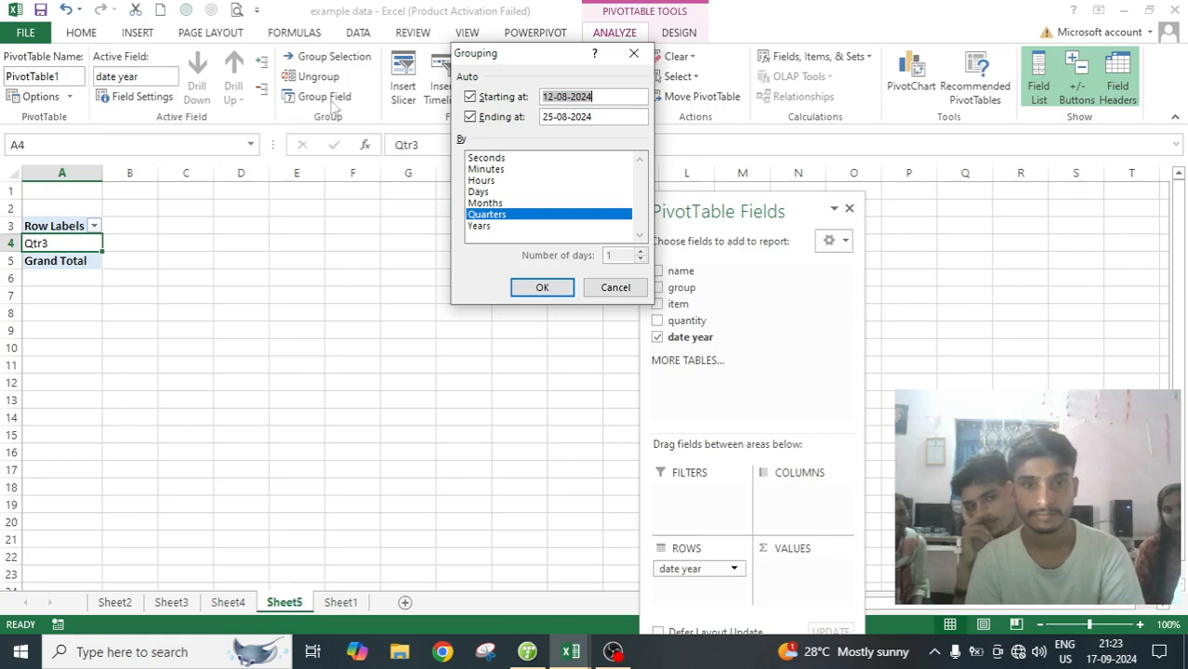
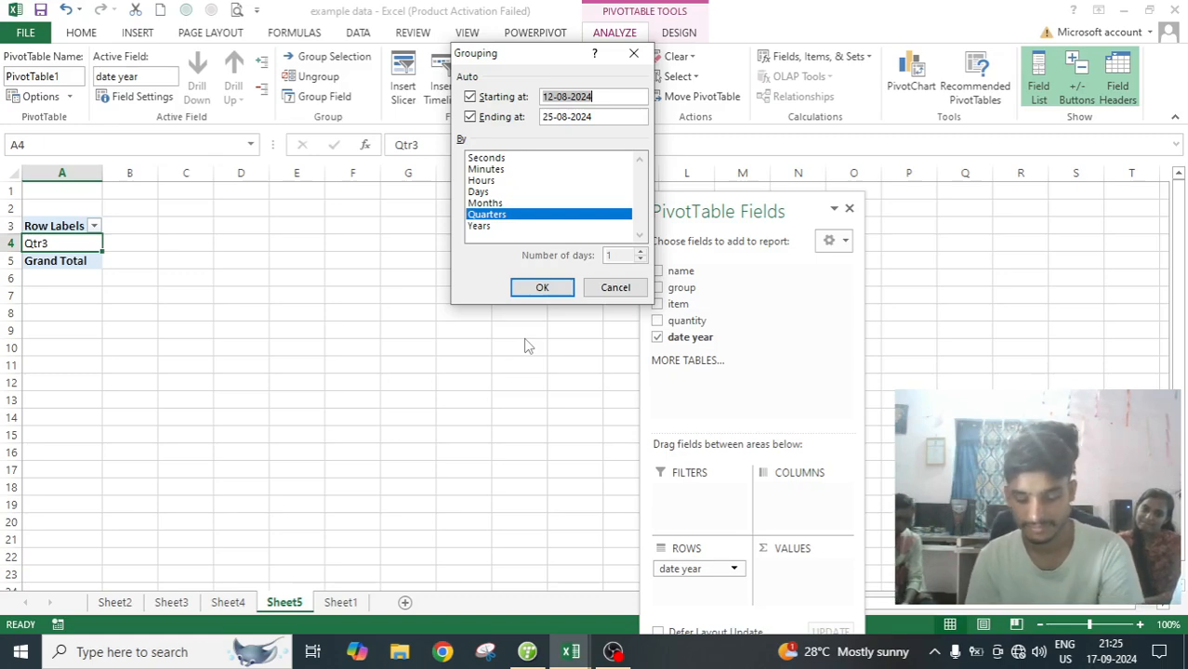
key("Escape")
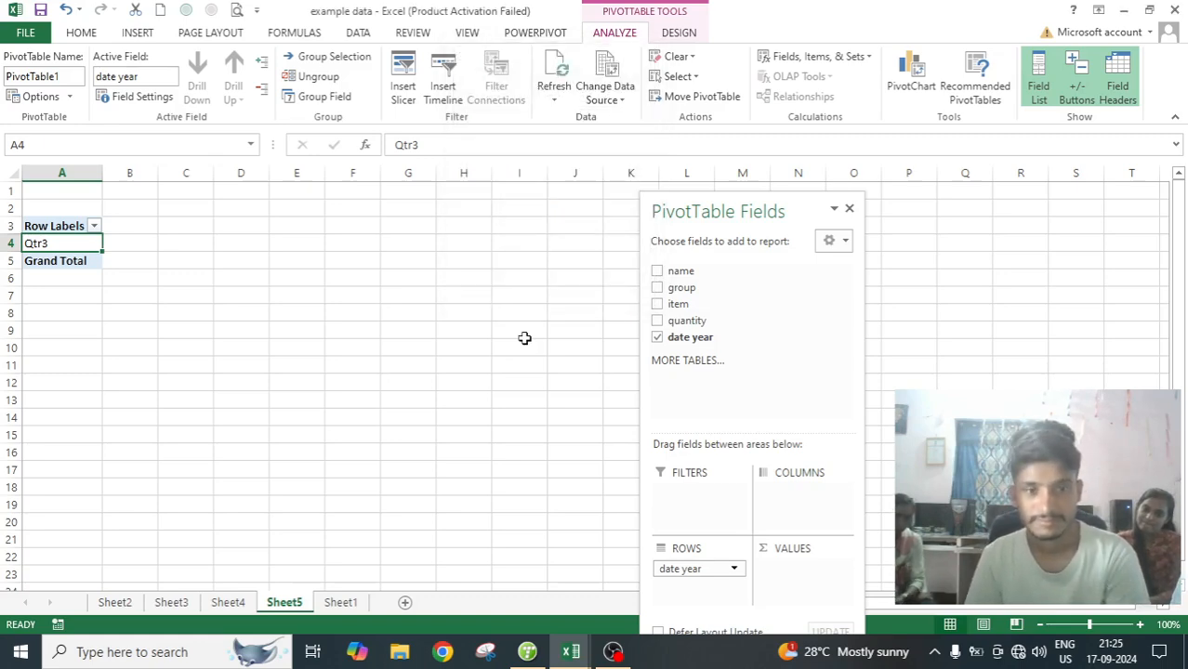
type("H")
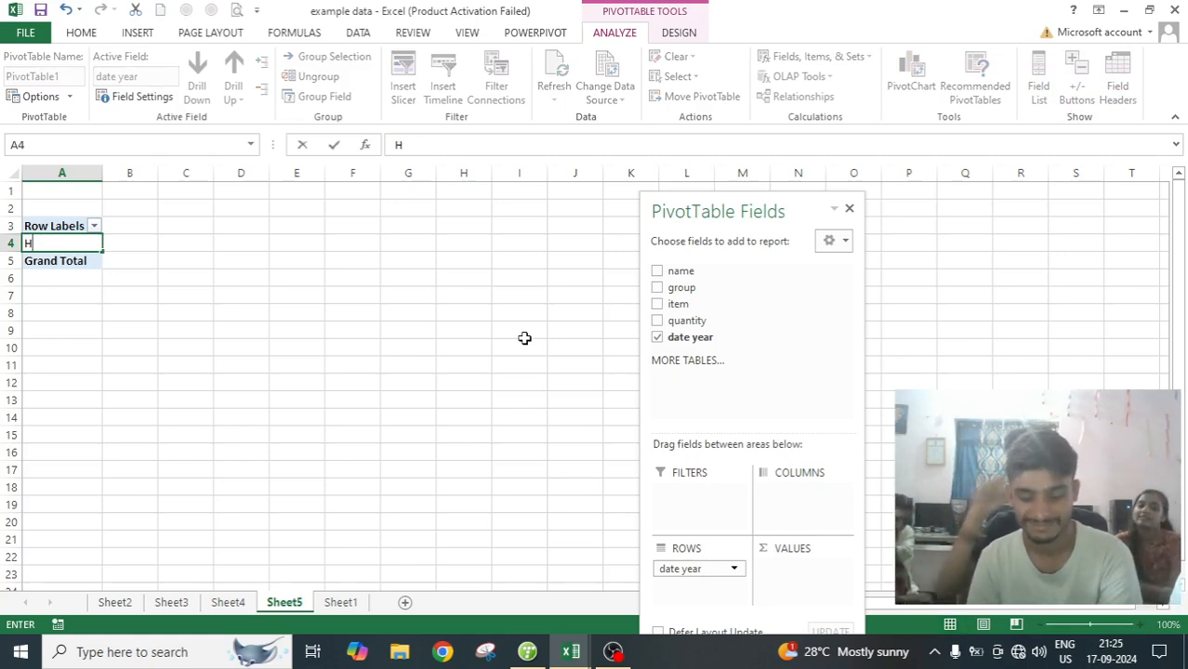
key("BackSpace")
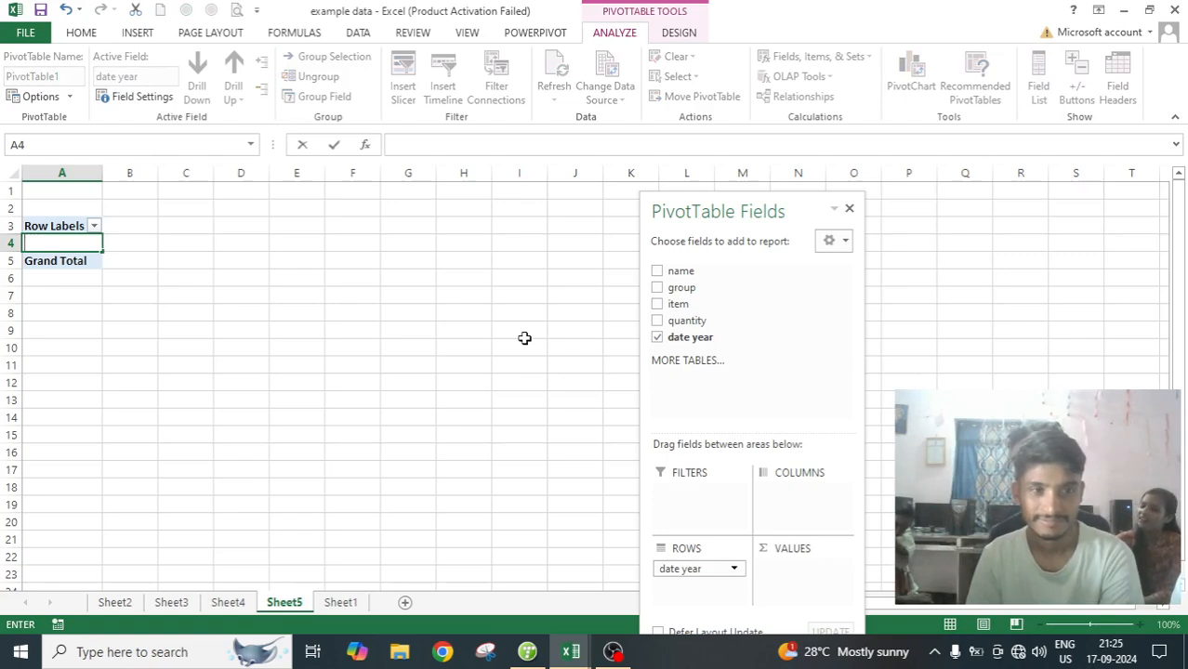
type("QTR")
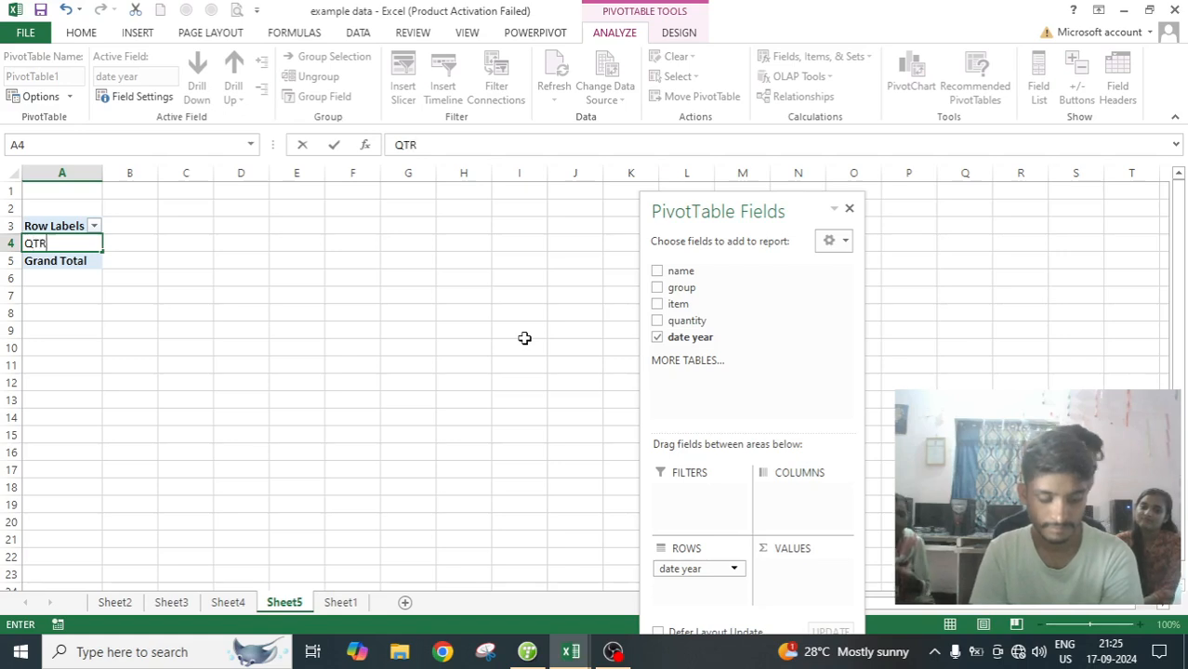
type("3")
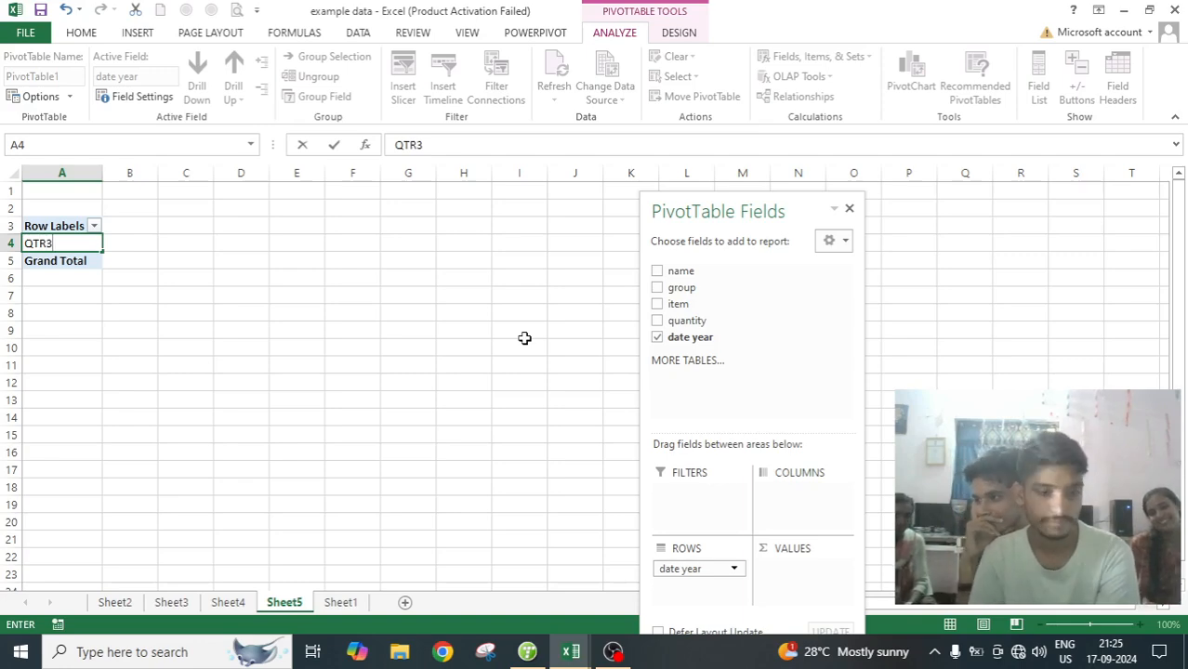
left_click(209, 292)
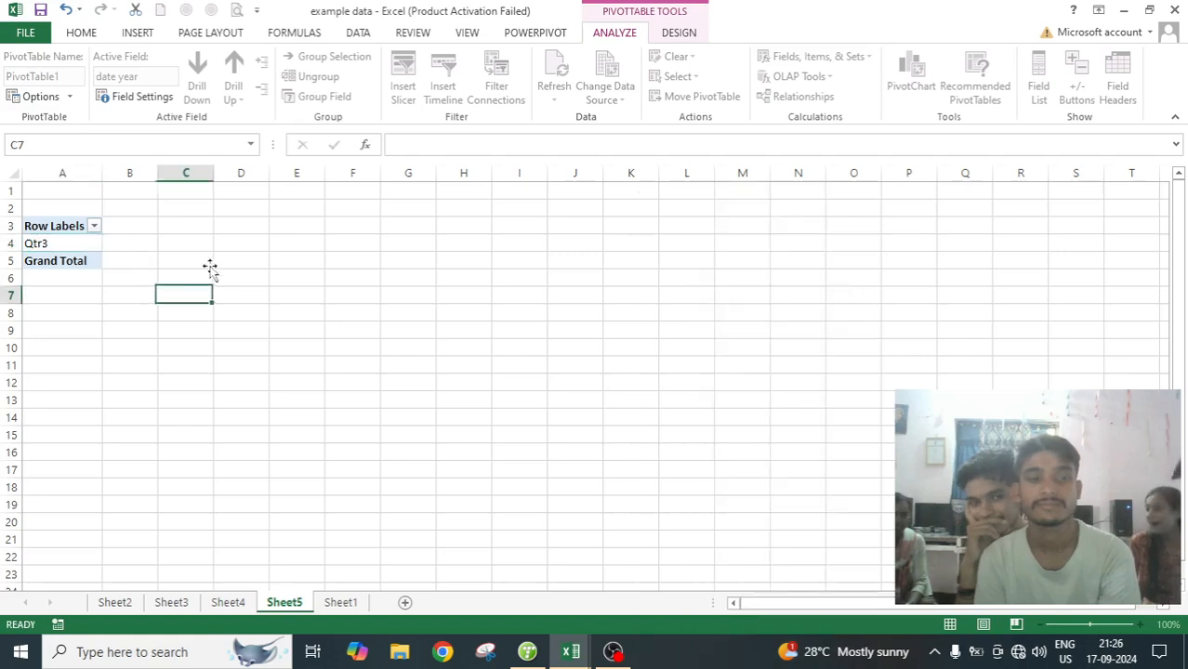
Step: Regroup the date year row labels by Months only instead of Quarters
left_click(83, 243)
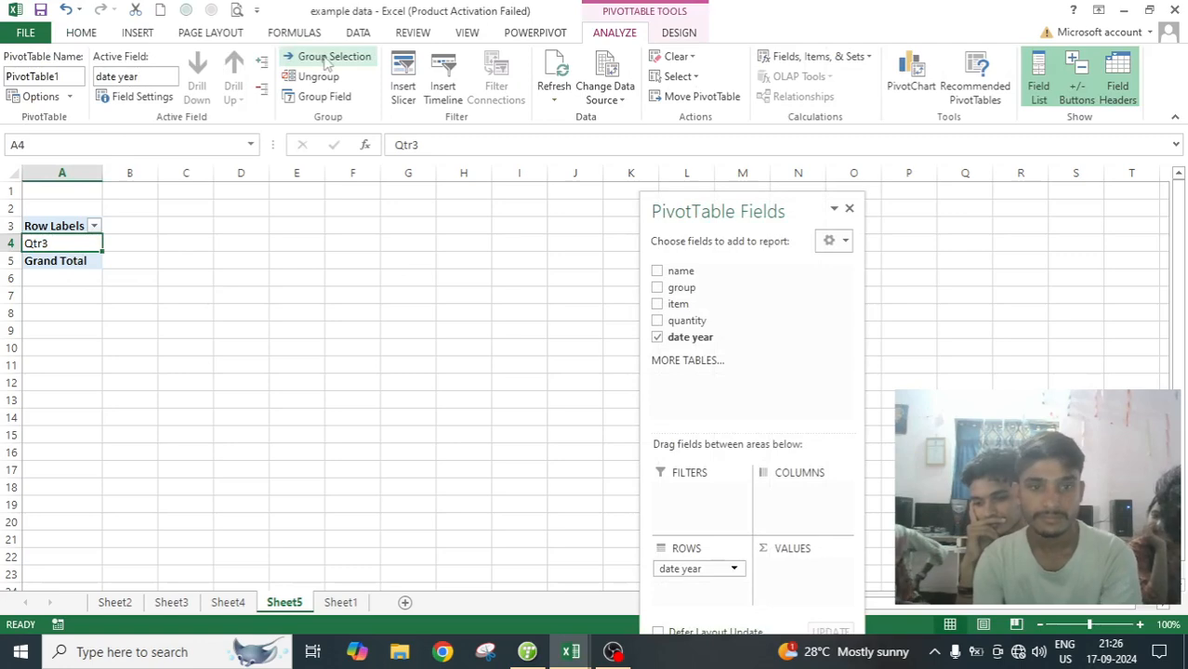
left_click(319, 95)
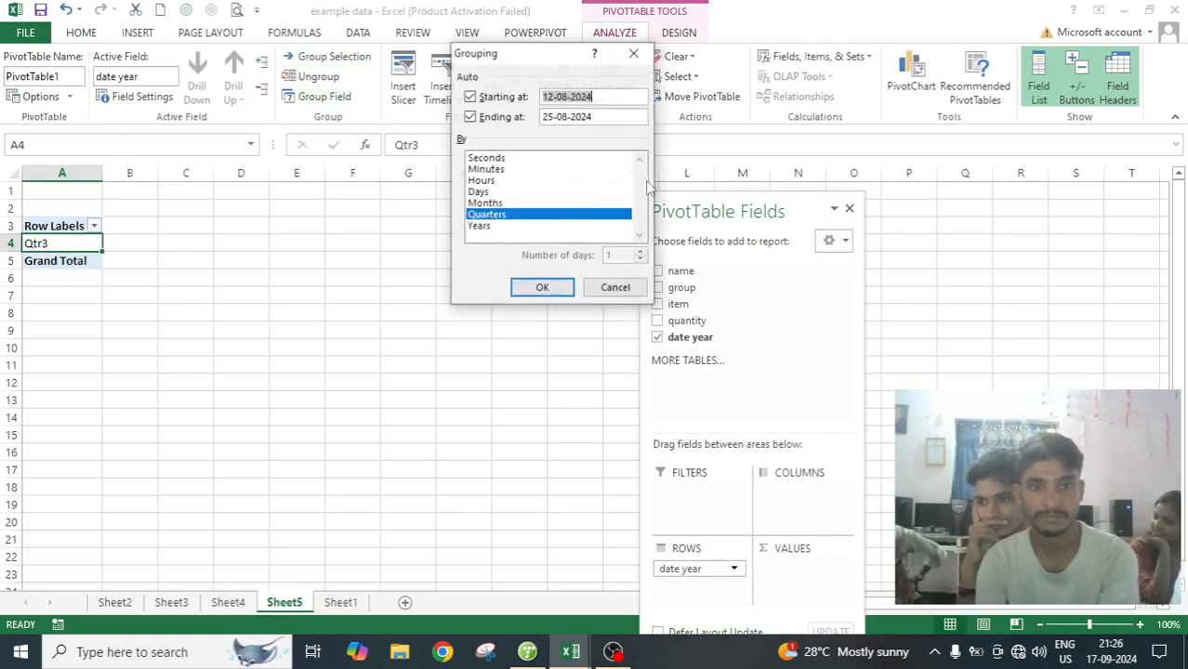
left_click(501, 203)
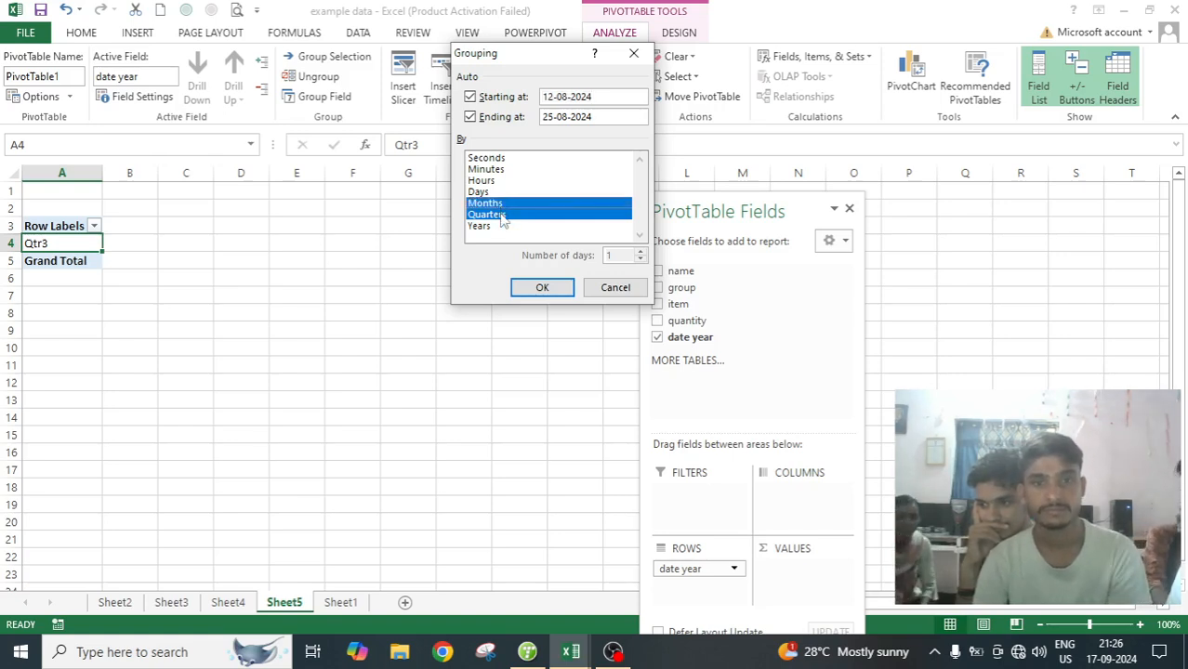
left_click(502, 216)
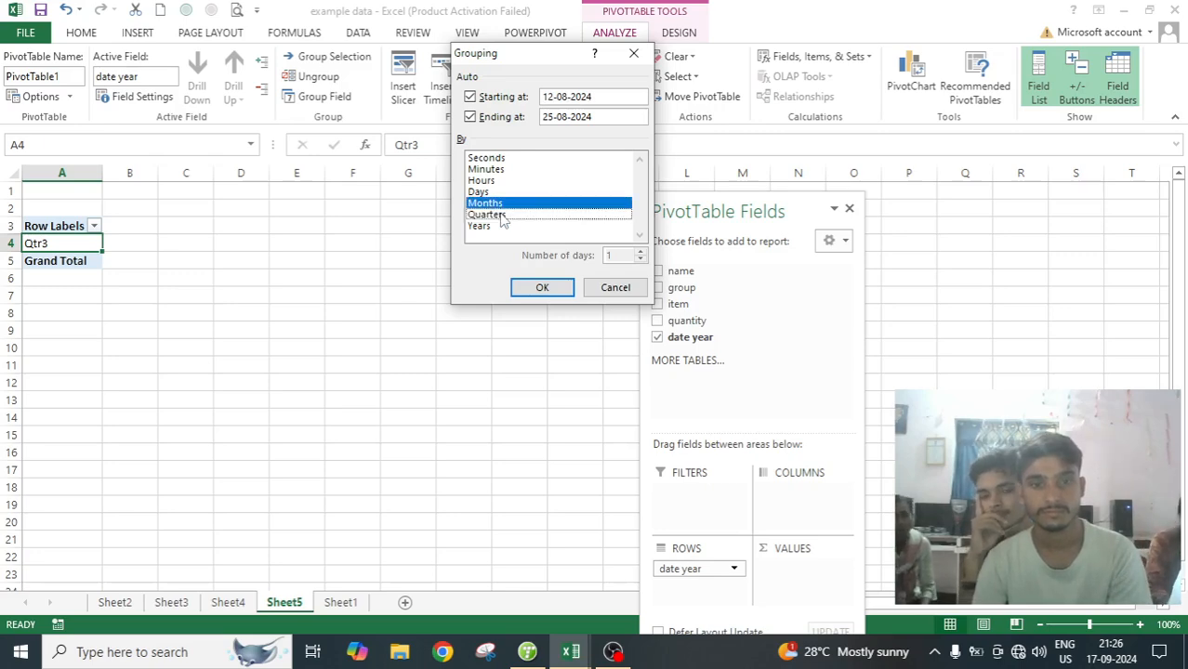
left_click(543, 287)
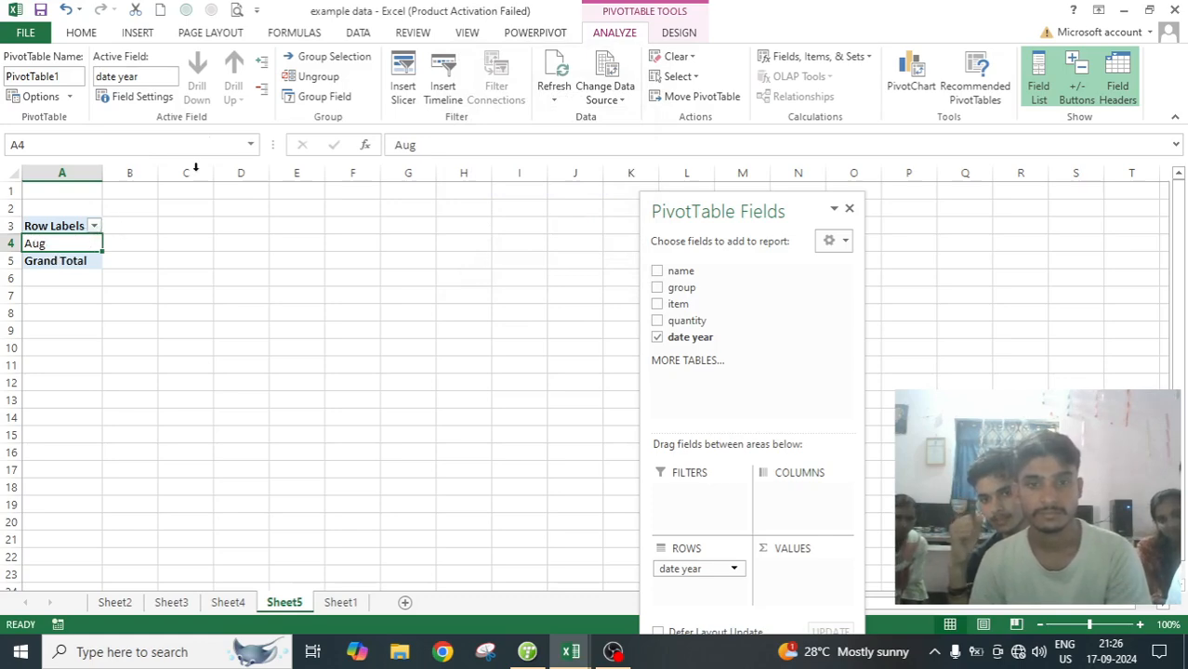
Step: Change the date year grouping to Days only, with the number of days at 1
left_click(307, 98)
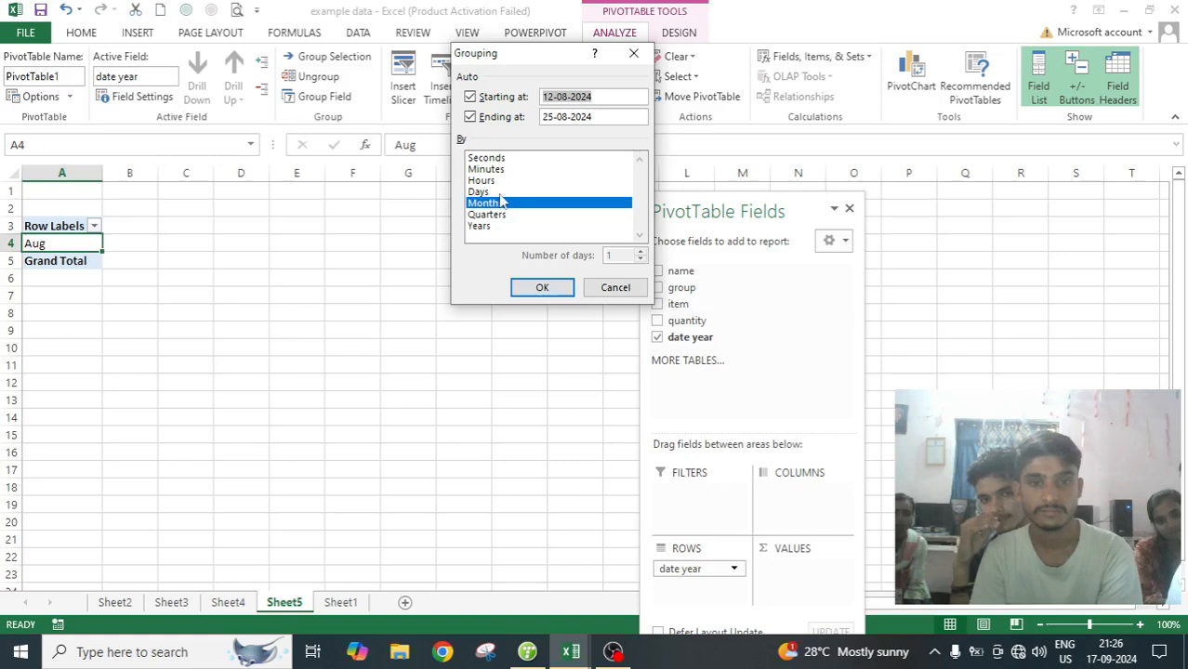
left_click(509, 191)
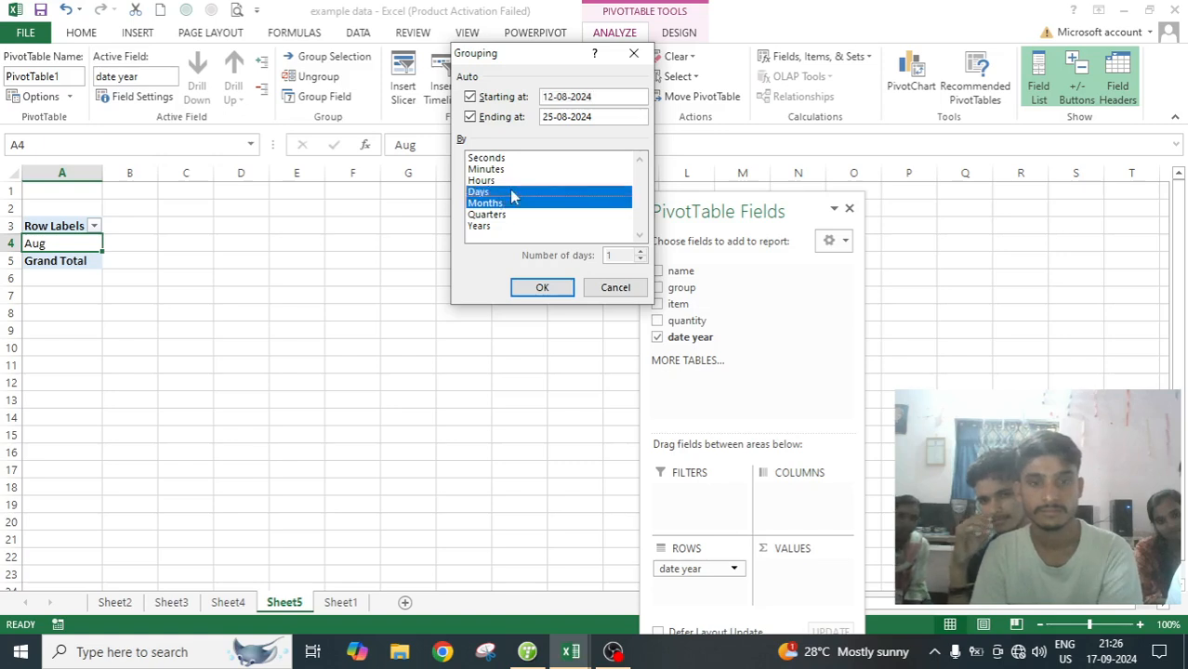
left_click(490, 203)
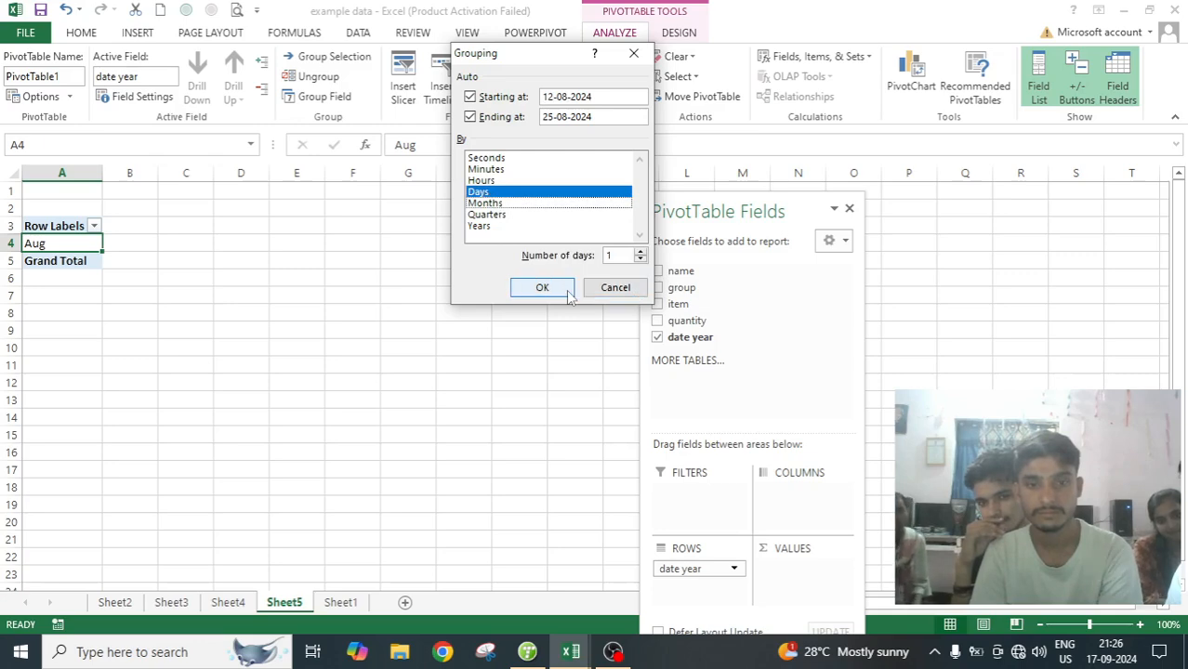
left_click(535, 292)
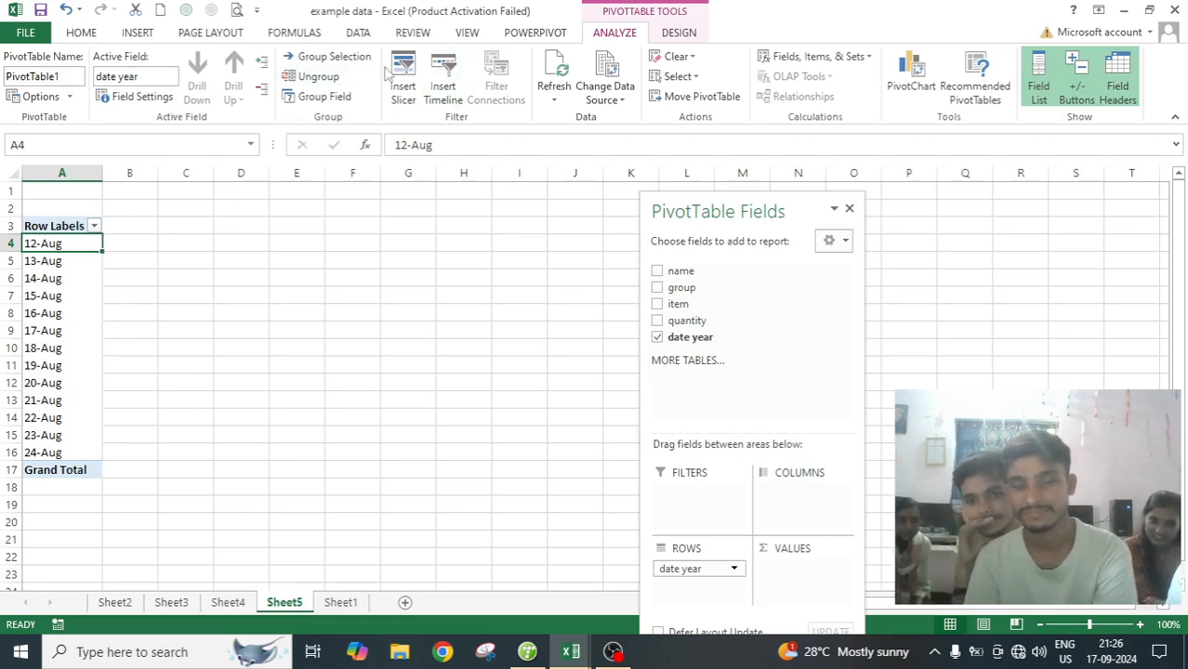
Step: Review the day grouping settings of the date year field, then show the source data table on Sheet1
left_click(321, 96)
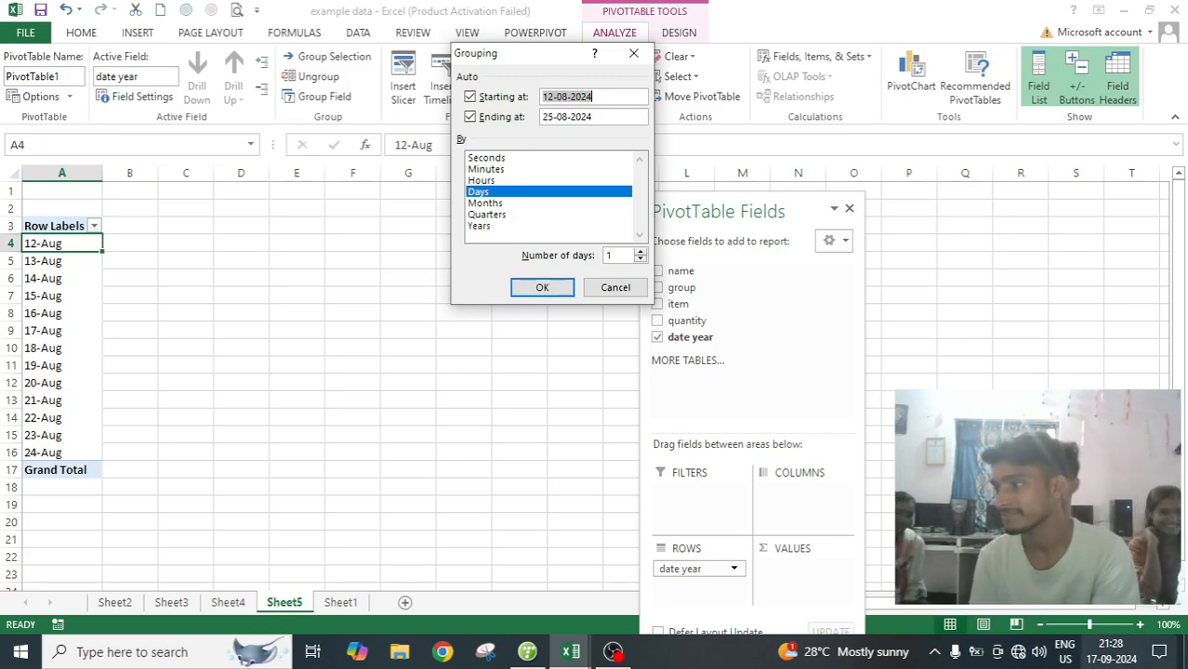
mouse_move(526, 651)
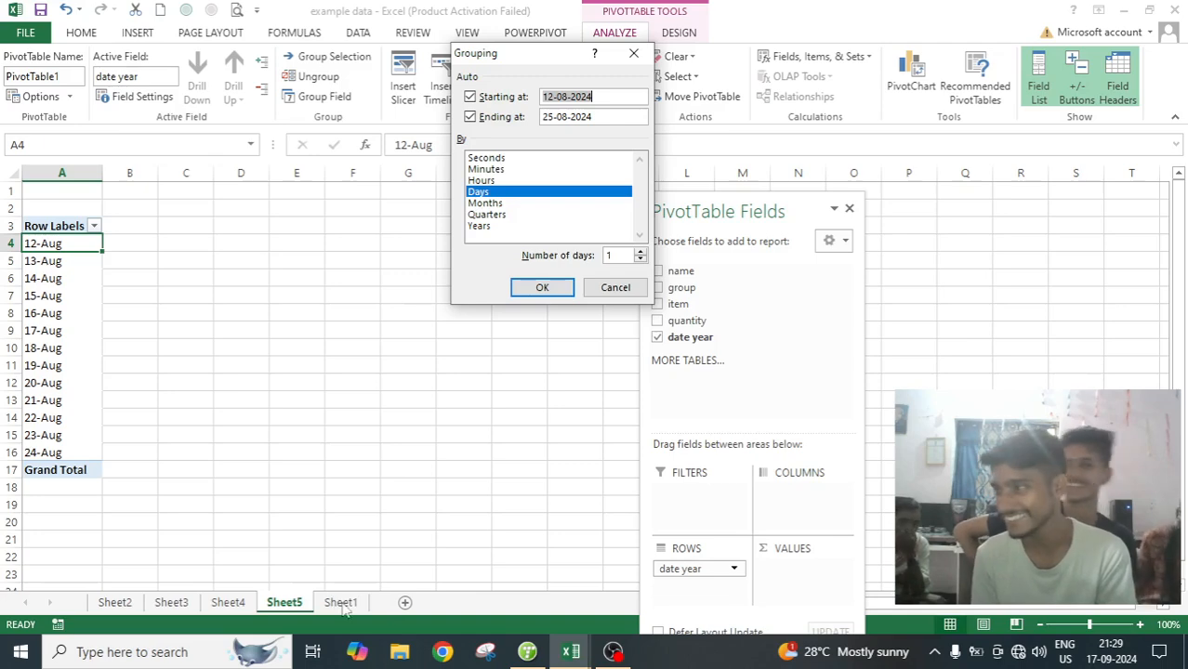
left_click(548, 287)
left_click(340, 602)
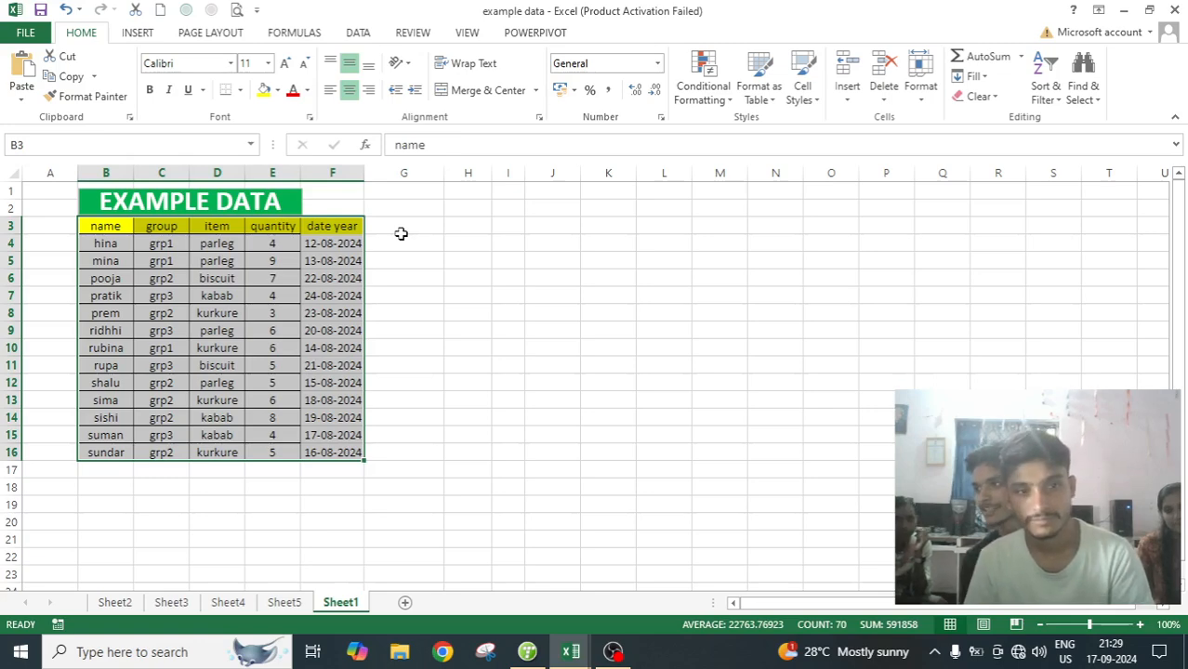
Step: Examine the source table on Sheet1, going through the name column and then the date year column
key("Return")
key("Return")
key("Return")
key("Return")
key("Return")
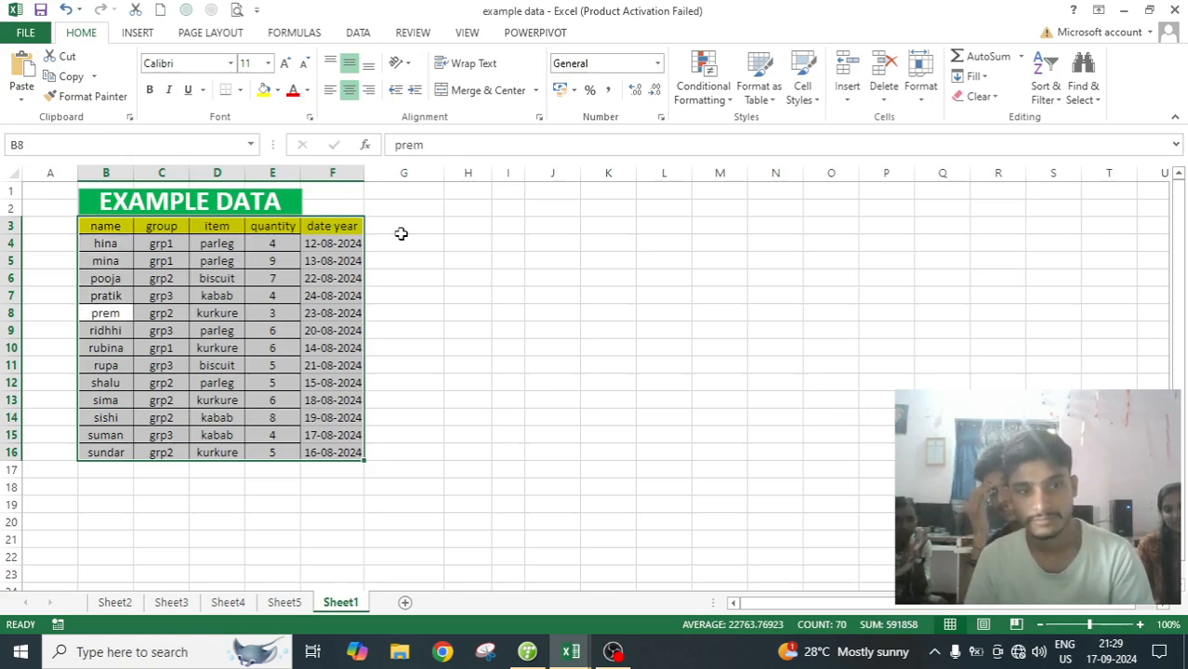
key("Return")
key("Right")
key("Right")
key("Right")
key("Right")
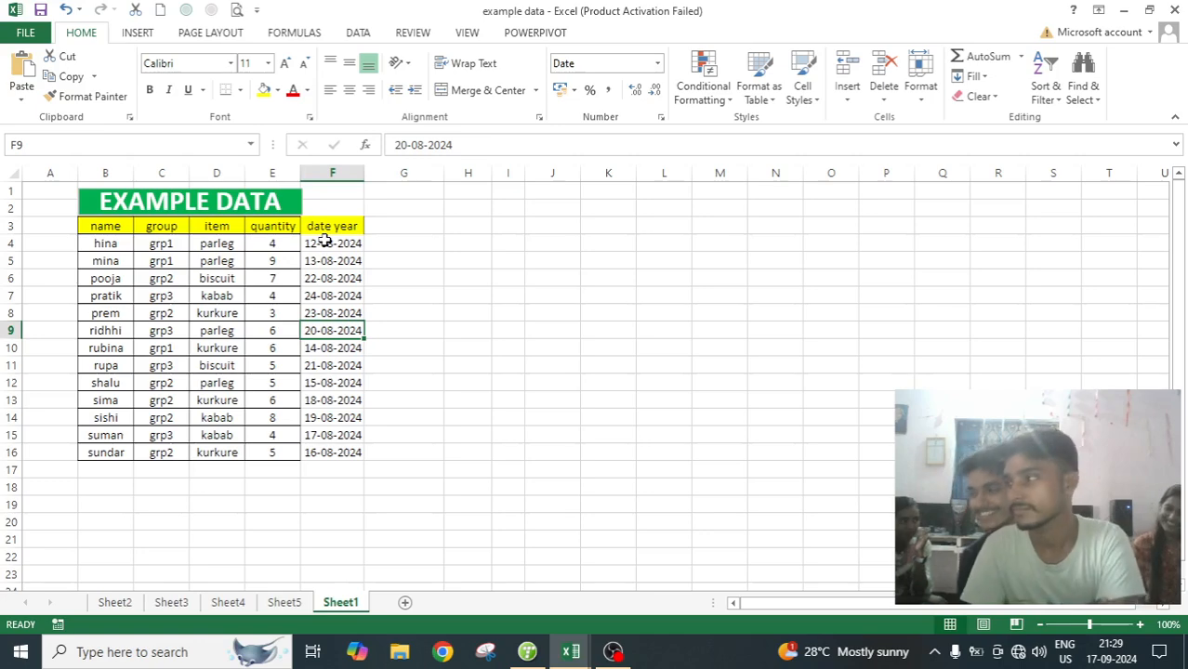
key("Up")
key("Up")
key("Up")
key("Up")
key("Up")
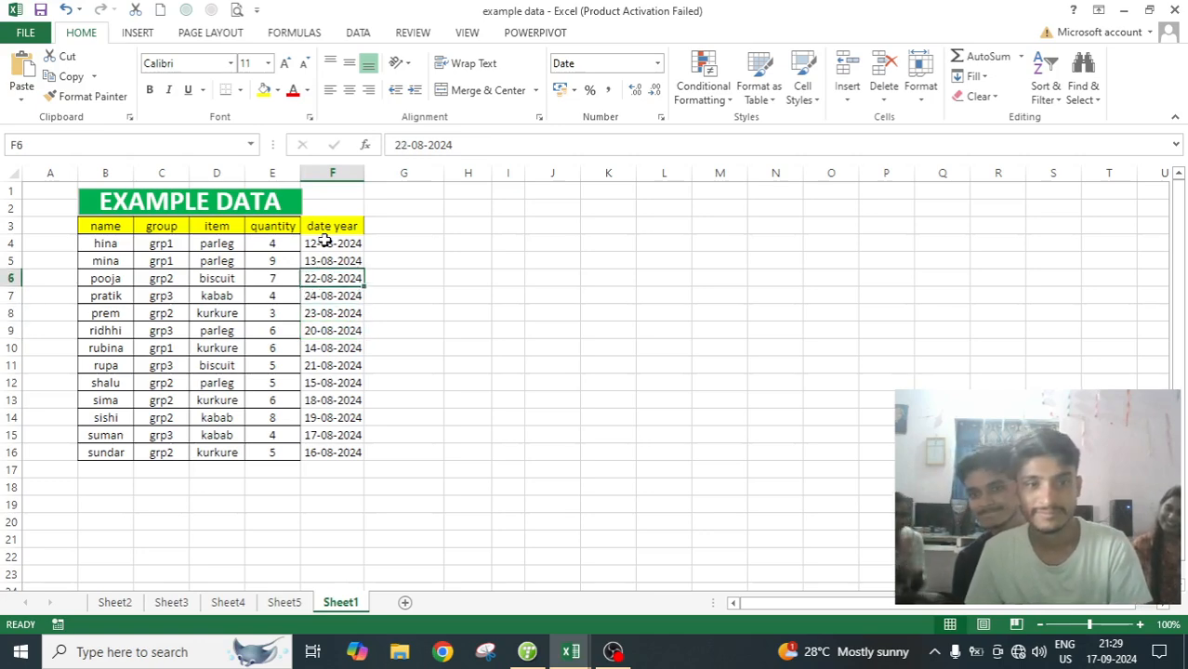
key("BackSpace")
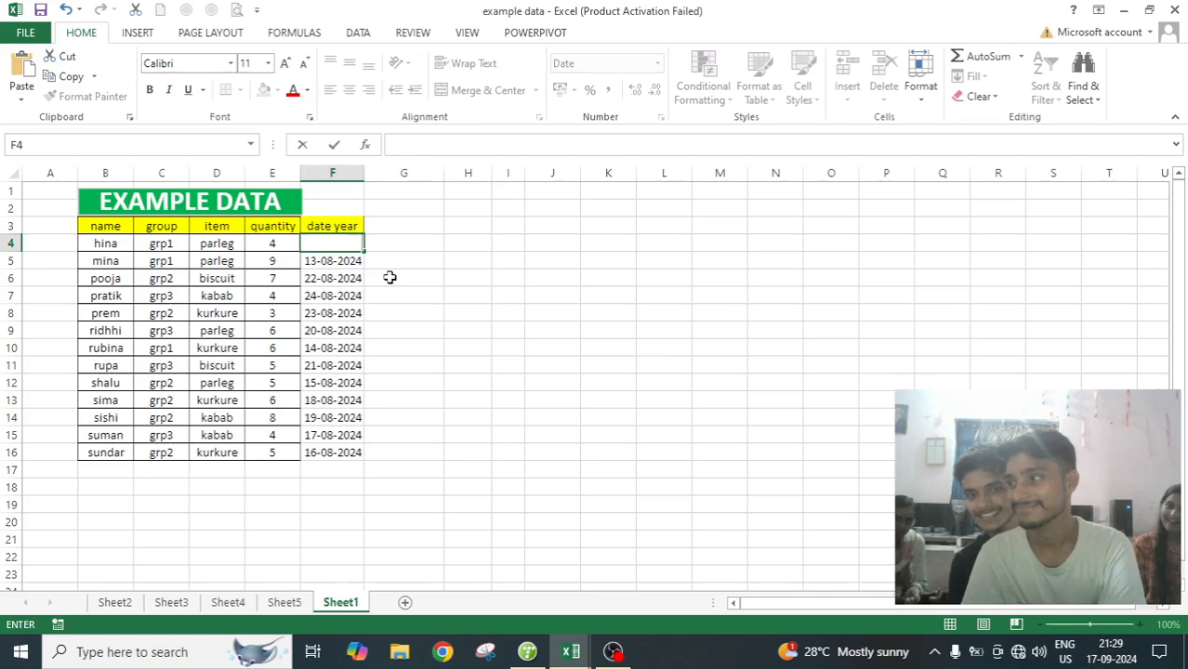
left_click(403, 328)
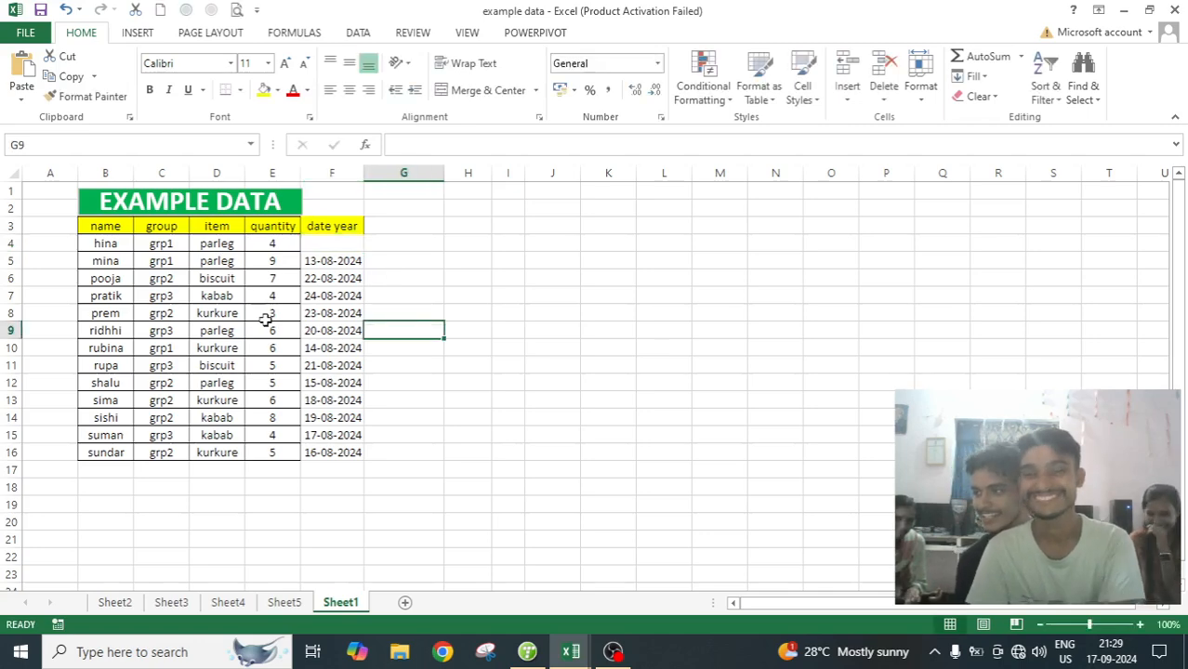
left_click(66, 10)
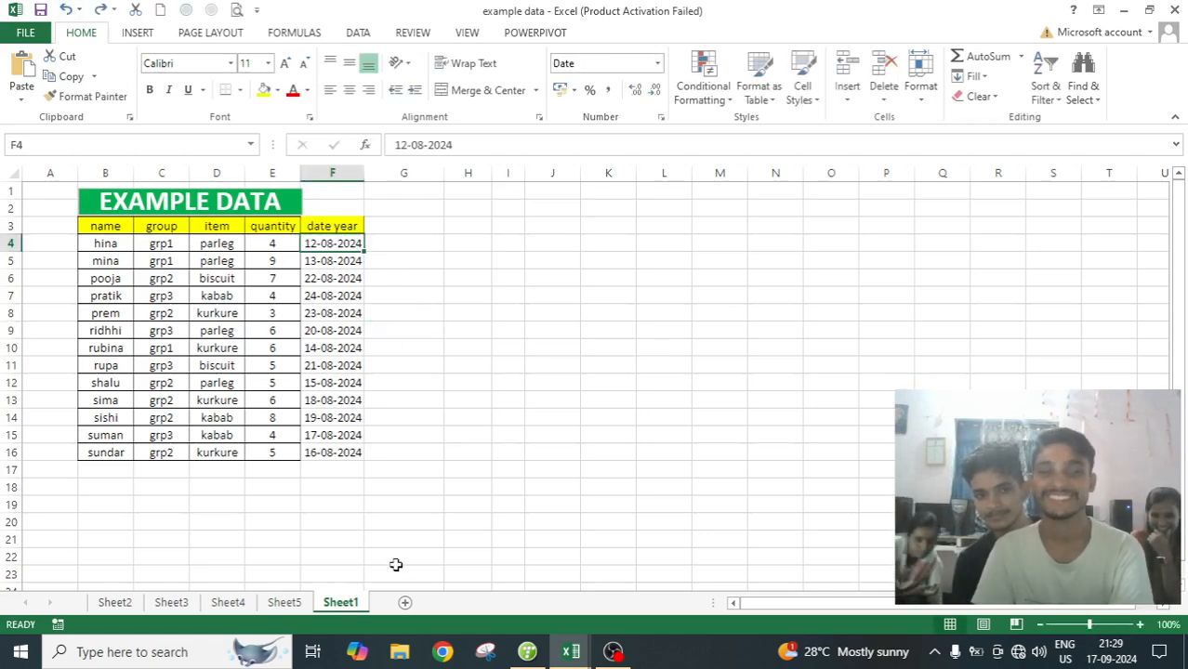
Step: Group the date year row labels in the Sheet5 PivotTable by Days, with the number of days set to 3
left_click(116, 602)
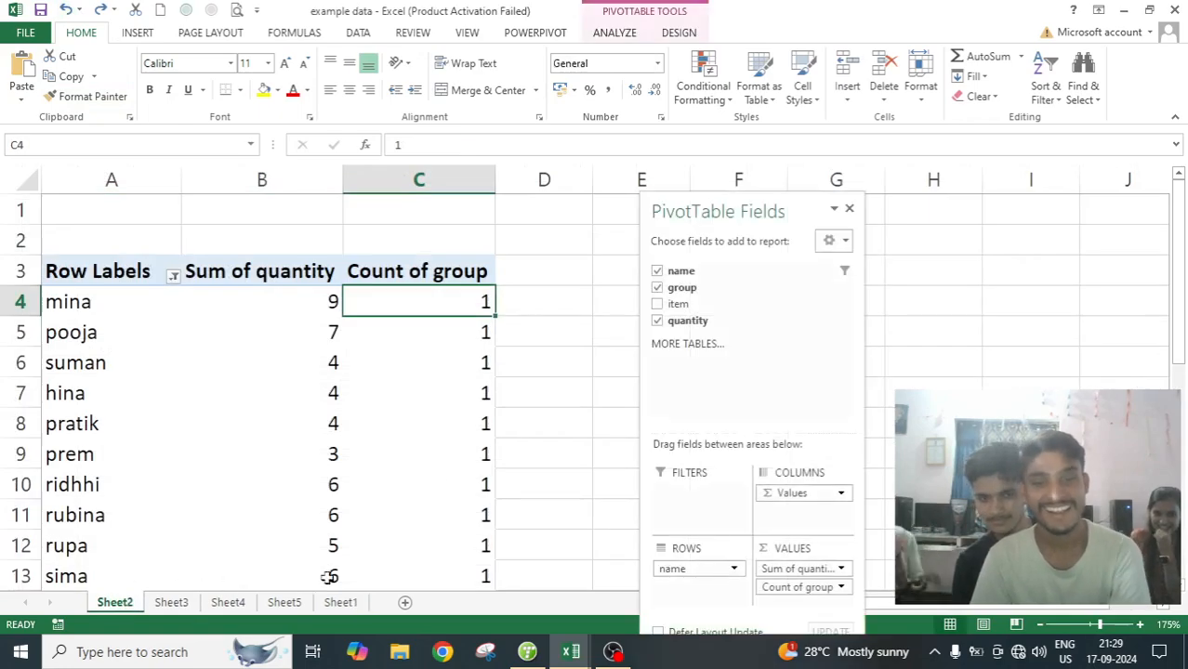
left_click(275, 604)
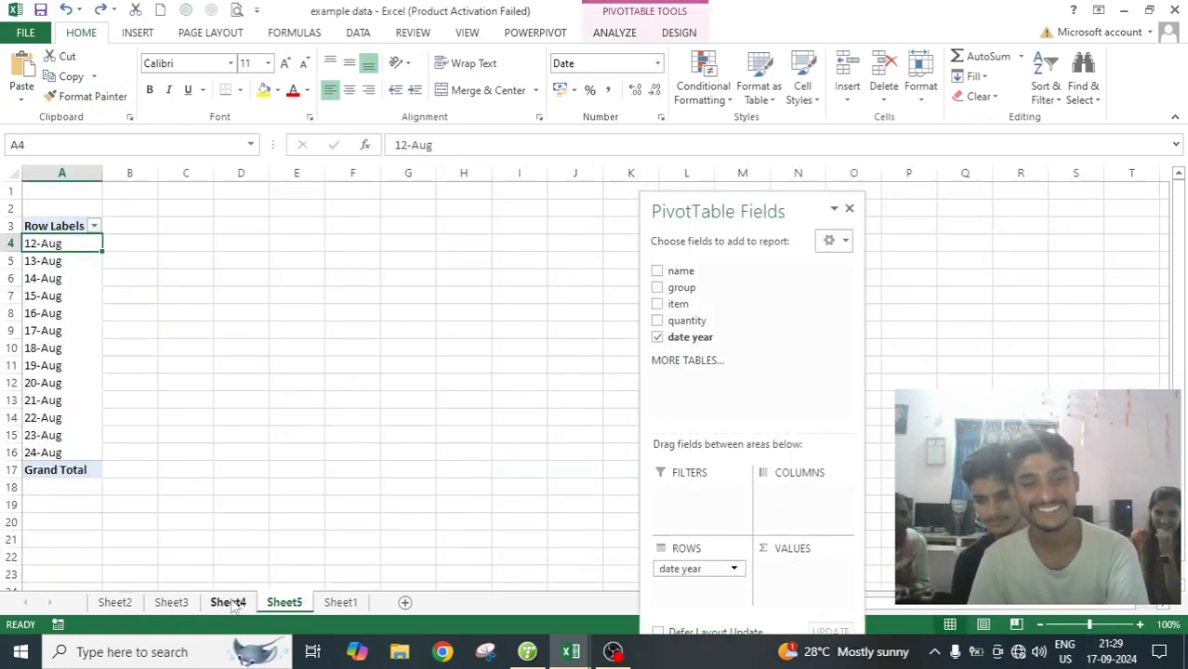
left_click(621, 33)
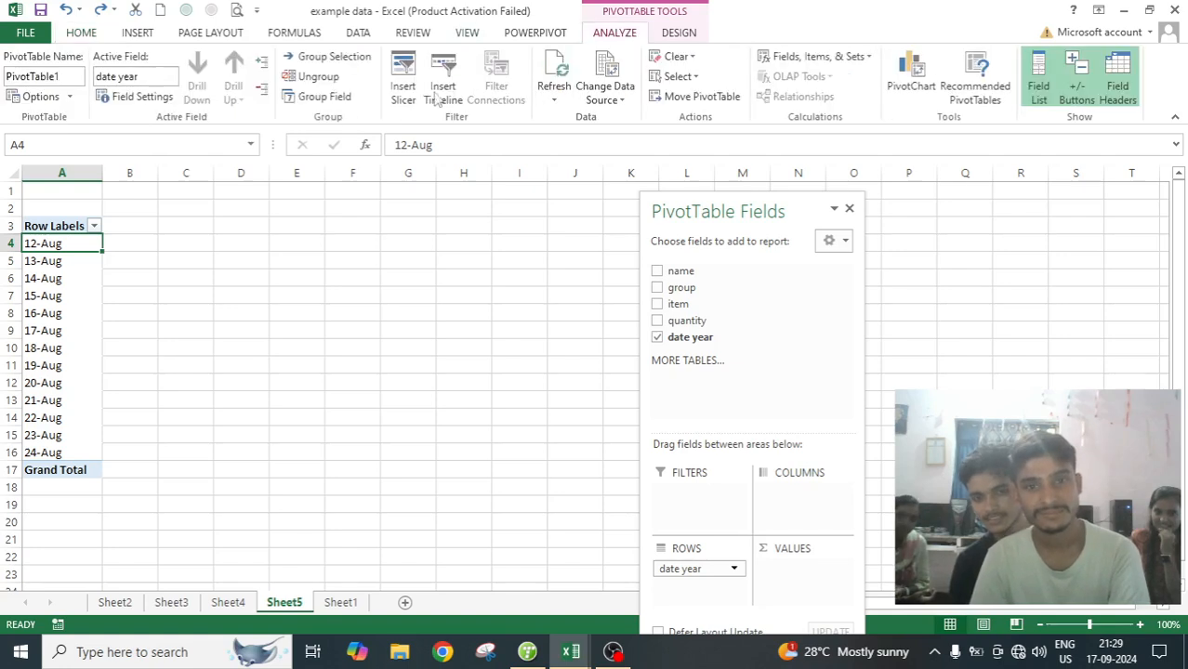
left_click(325, 96)
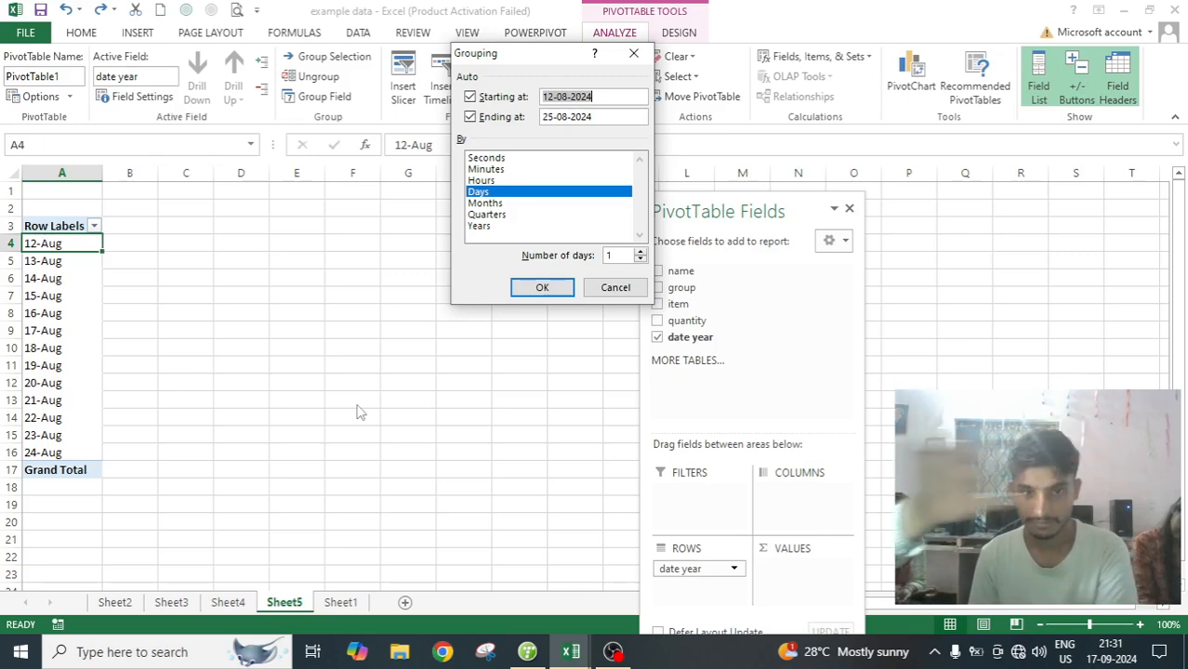
key("Right")
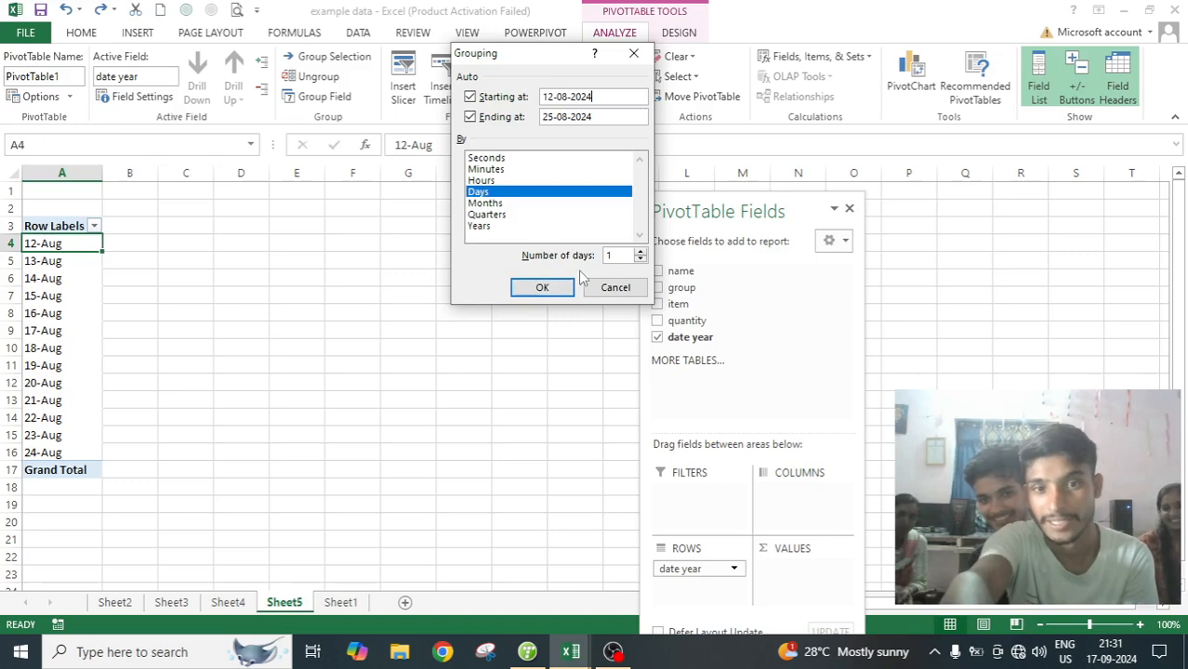
left_click(639, 252)
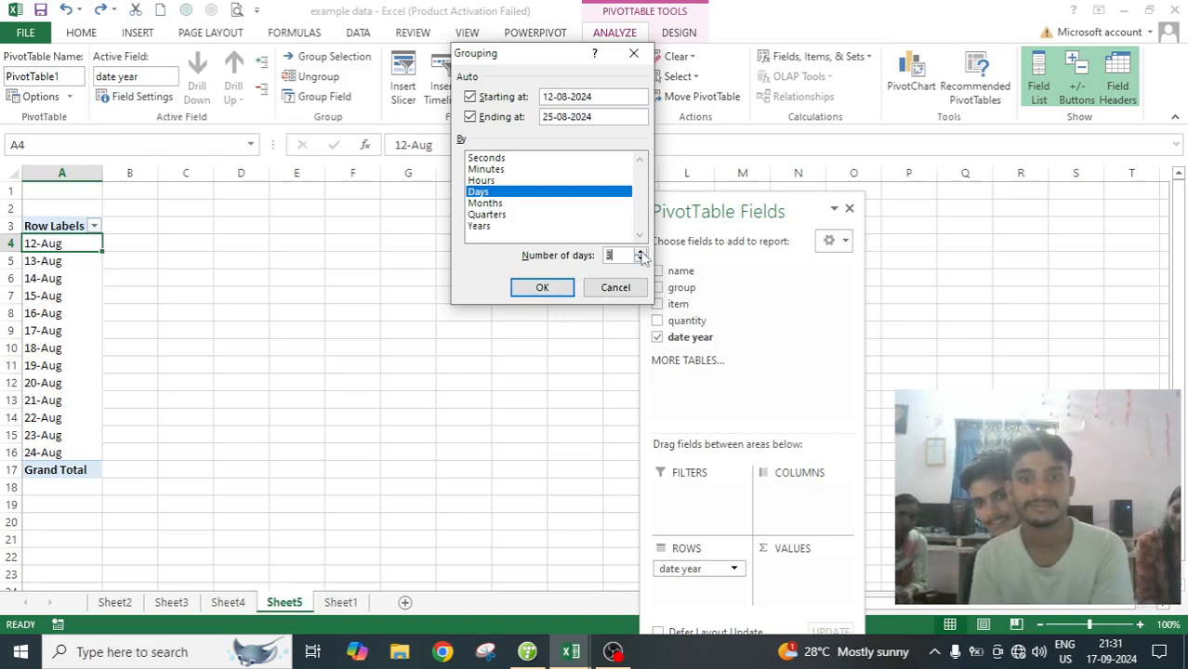
left_click(639, 251)
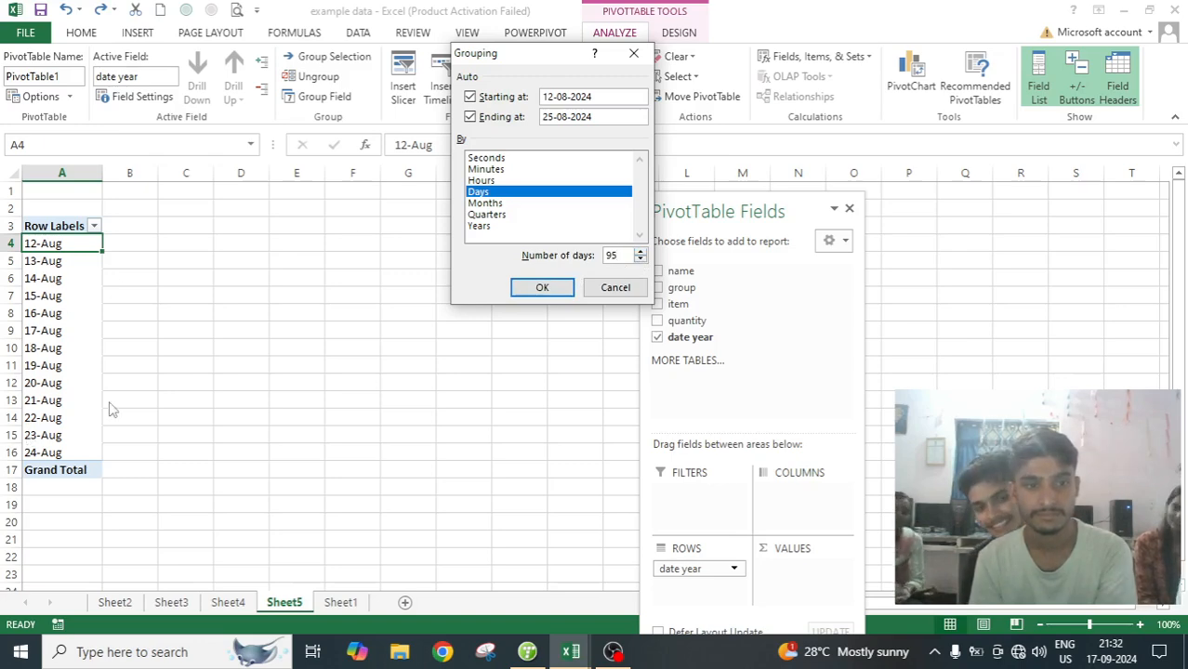
key("BackSpace")
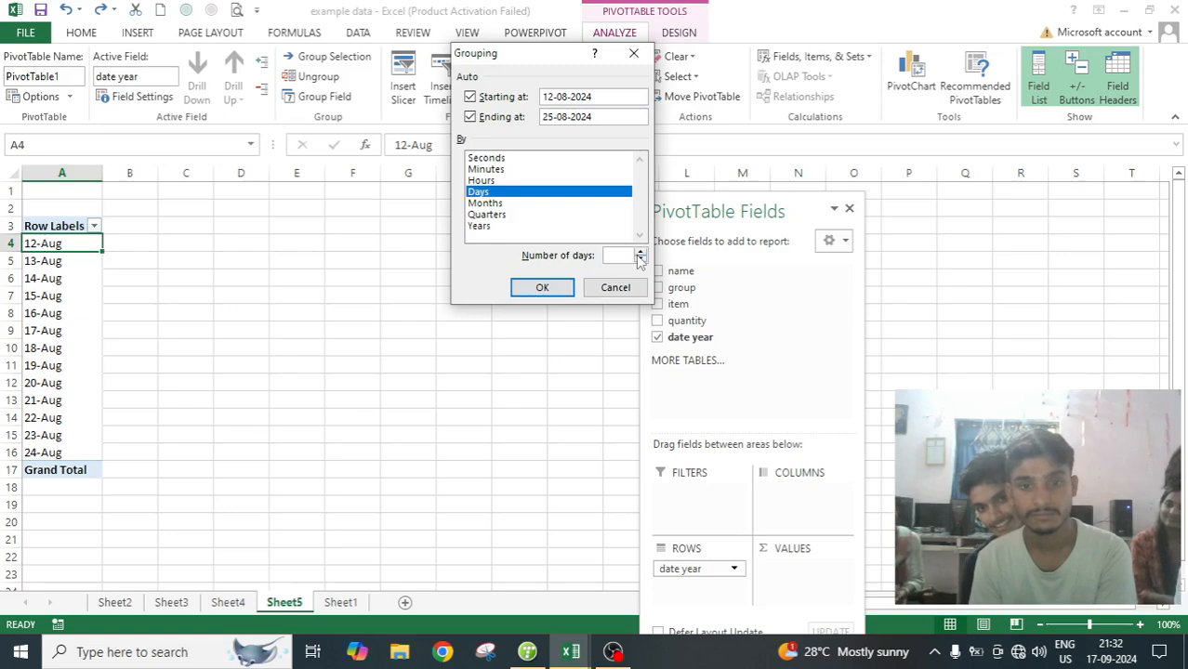
type("10")
key("BackSpace")
key("BackSpace")
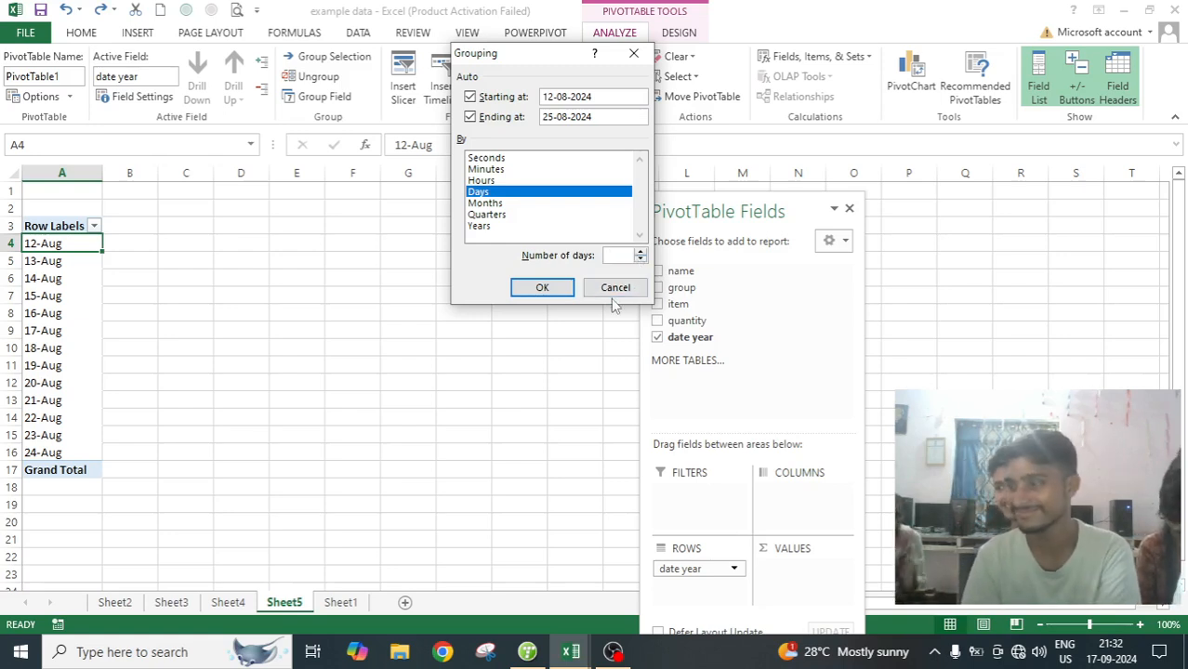
type("3")
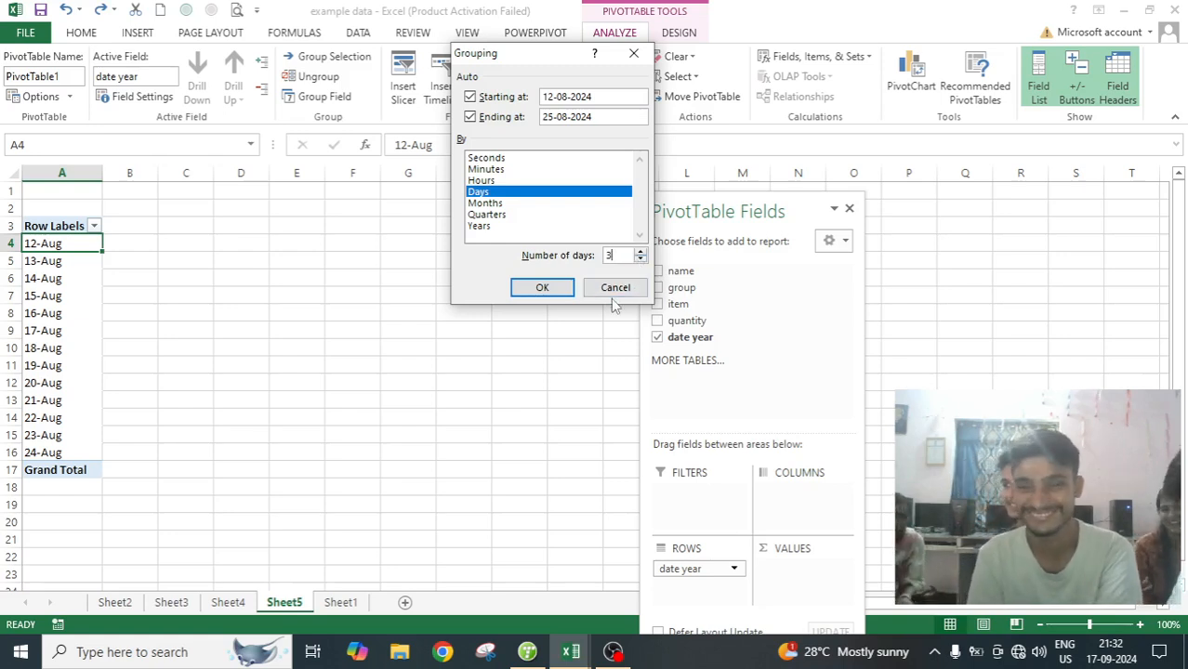
left_click(543, 288)
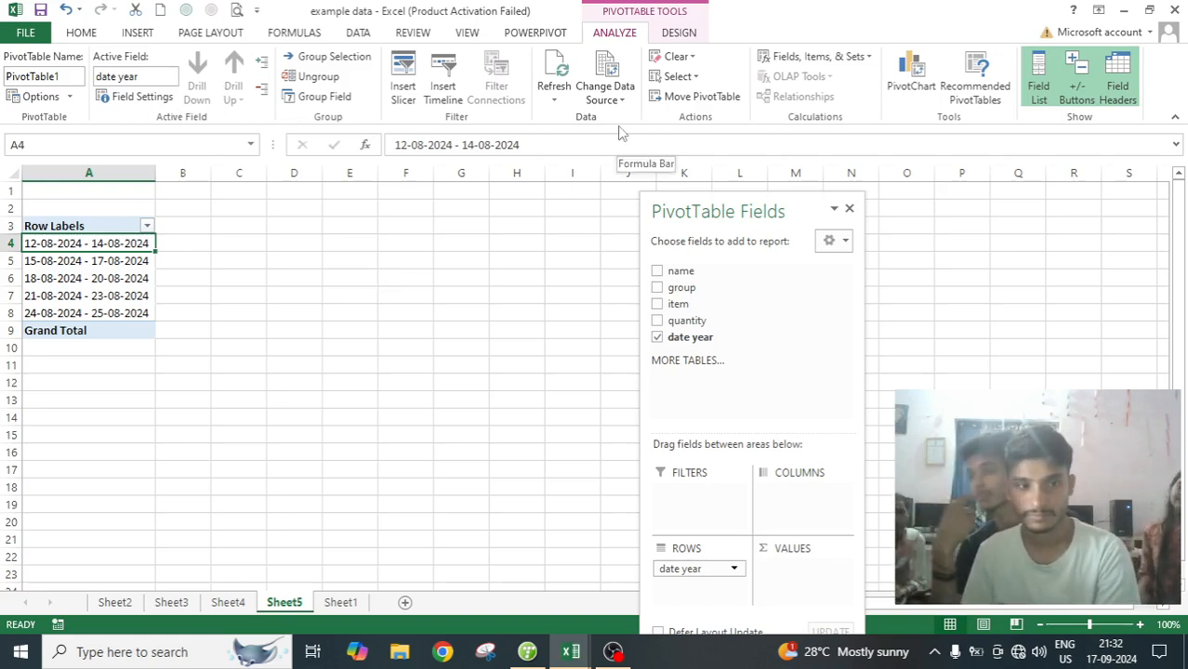
Step: Look through the grouped date ranges, then regroup the date year row labels by Years only
key("Down")
key("Down")
key("Down")
key("Down")
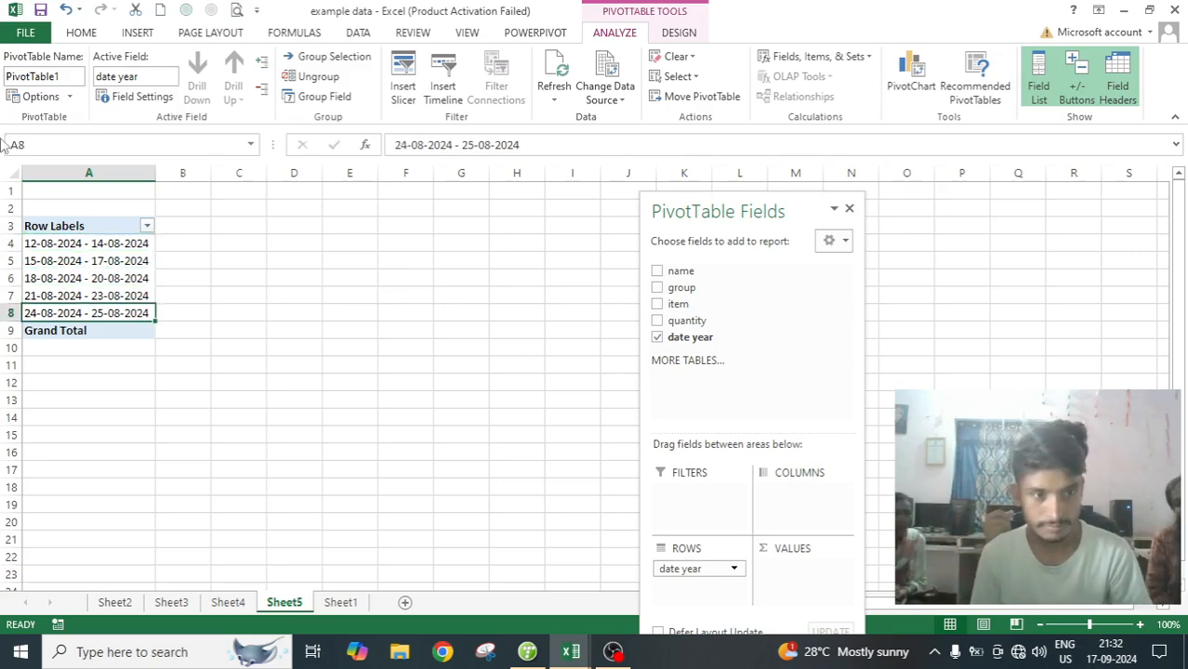
key("Down")
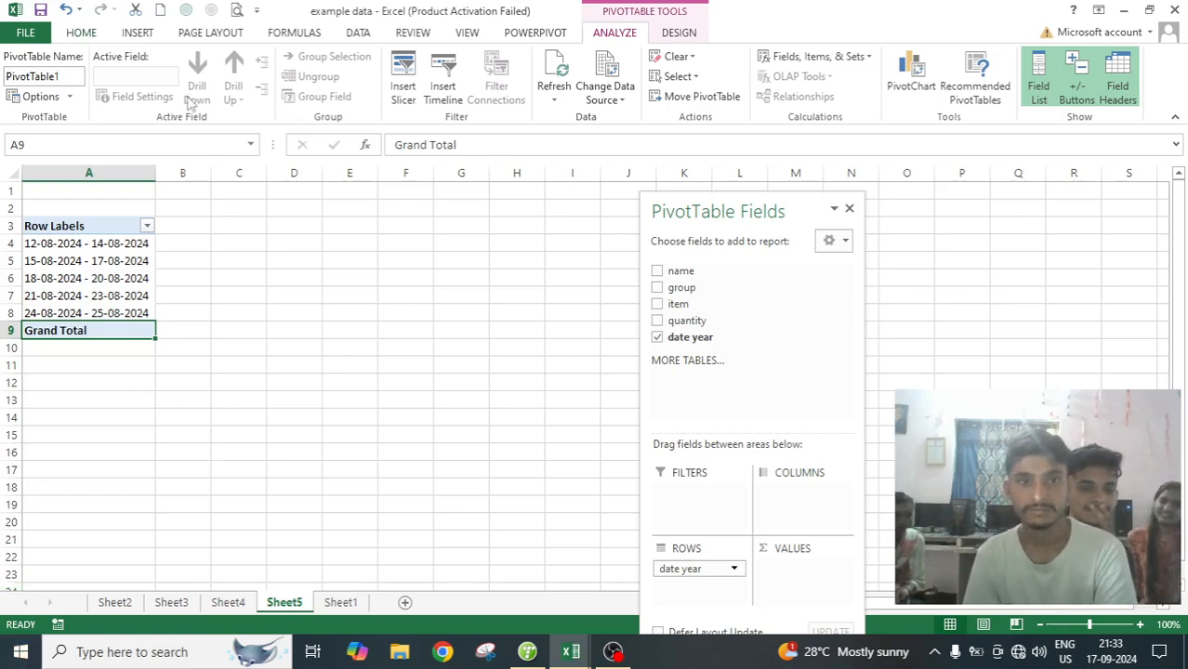
left_click(99, 245)
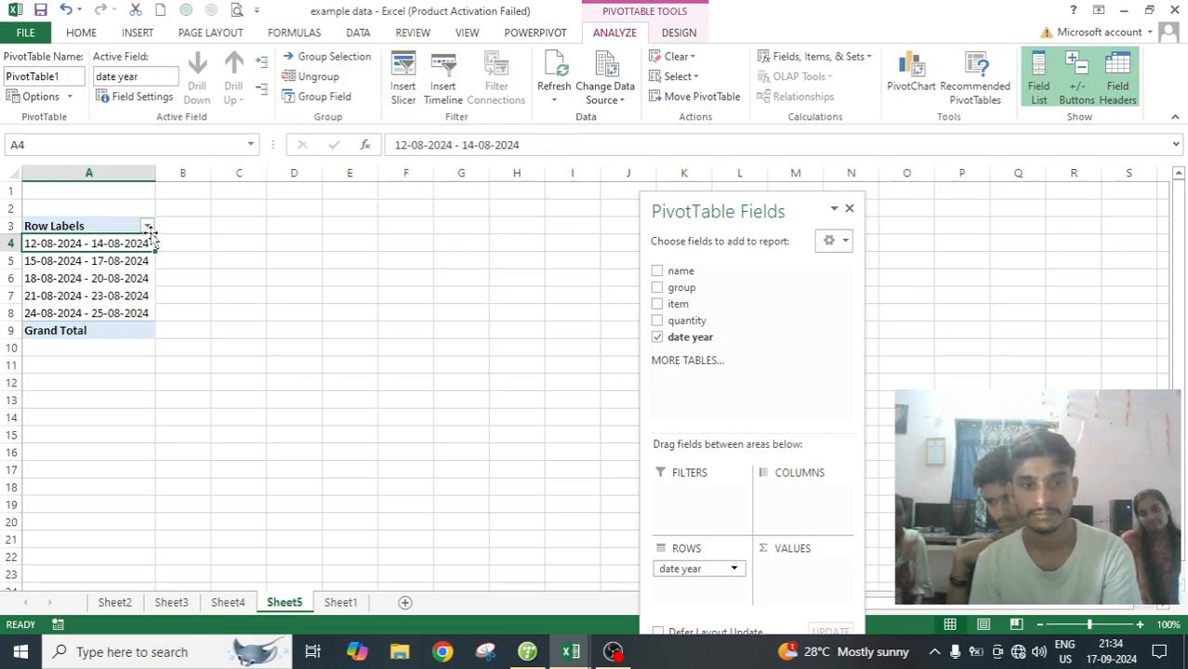
left_click(319, 97)
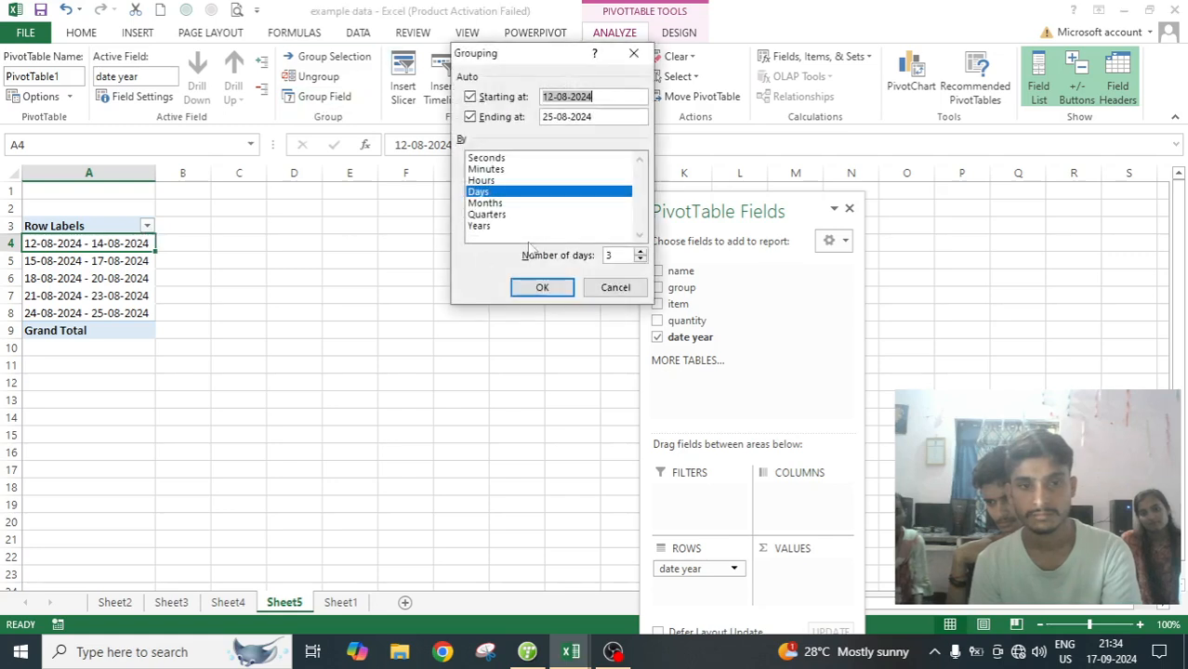
left_click(485, 226)
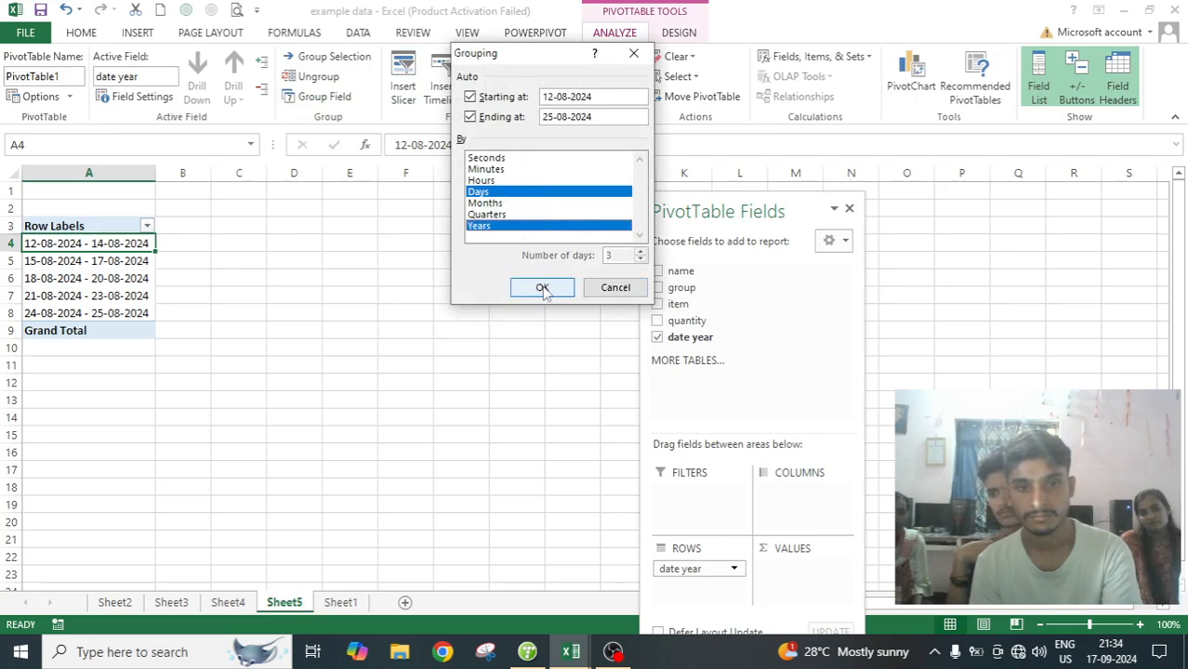
left_click(521, 196)
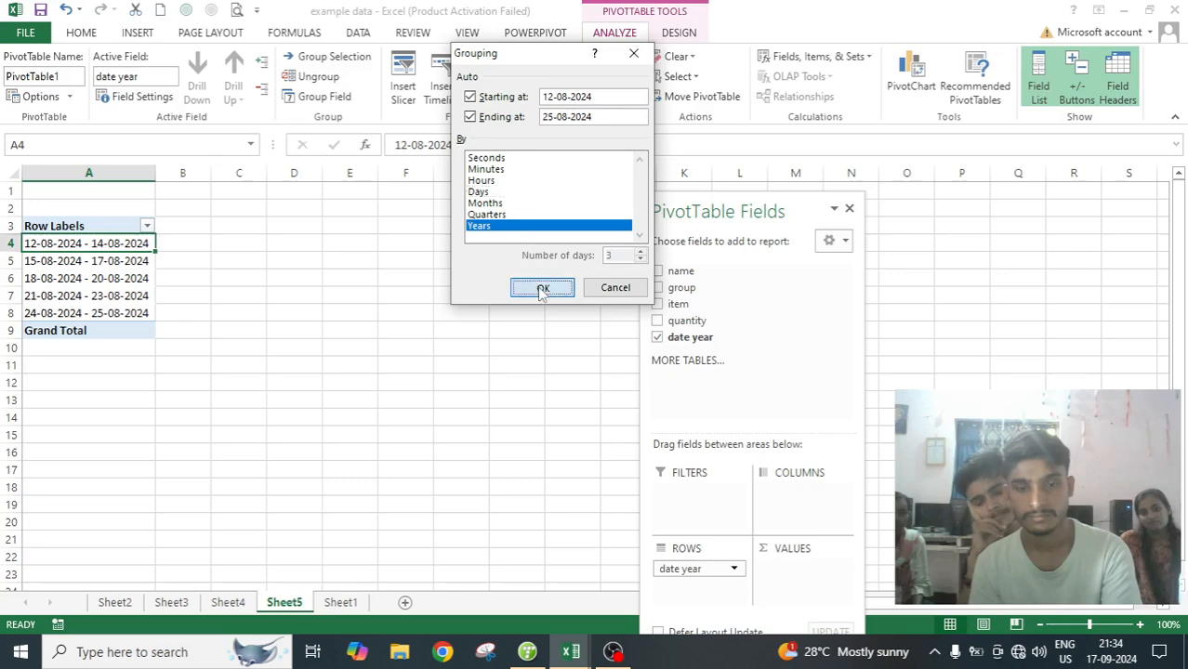
left_click(541, 288)
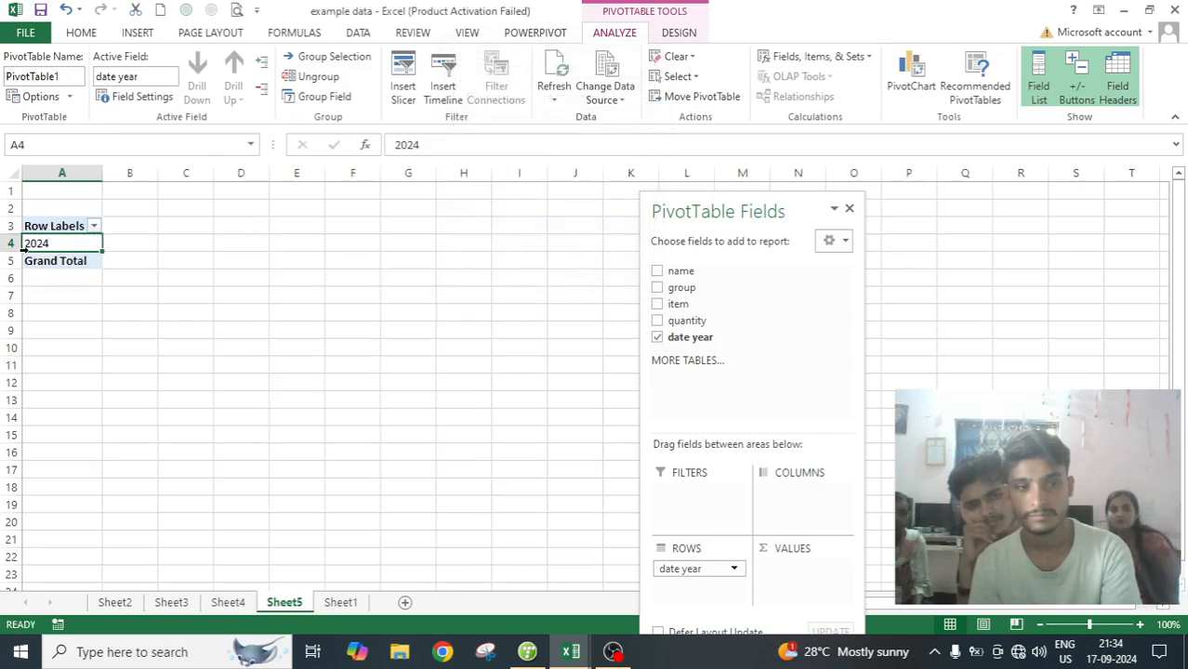
Step: Add Quarters, Months and Days to the Years grouping of the date year field
left_click(289, 94)
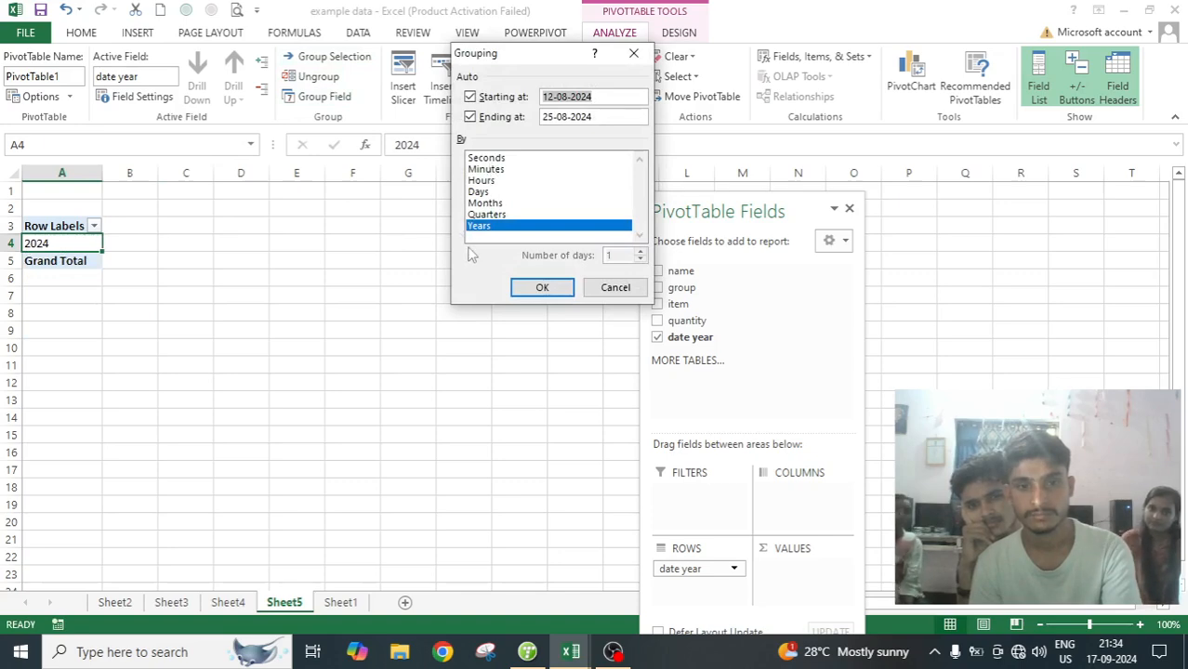
left_click(502, 218)
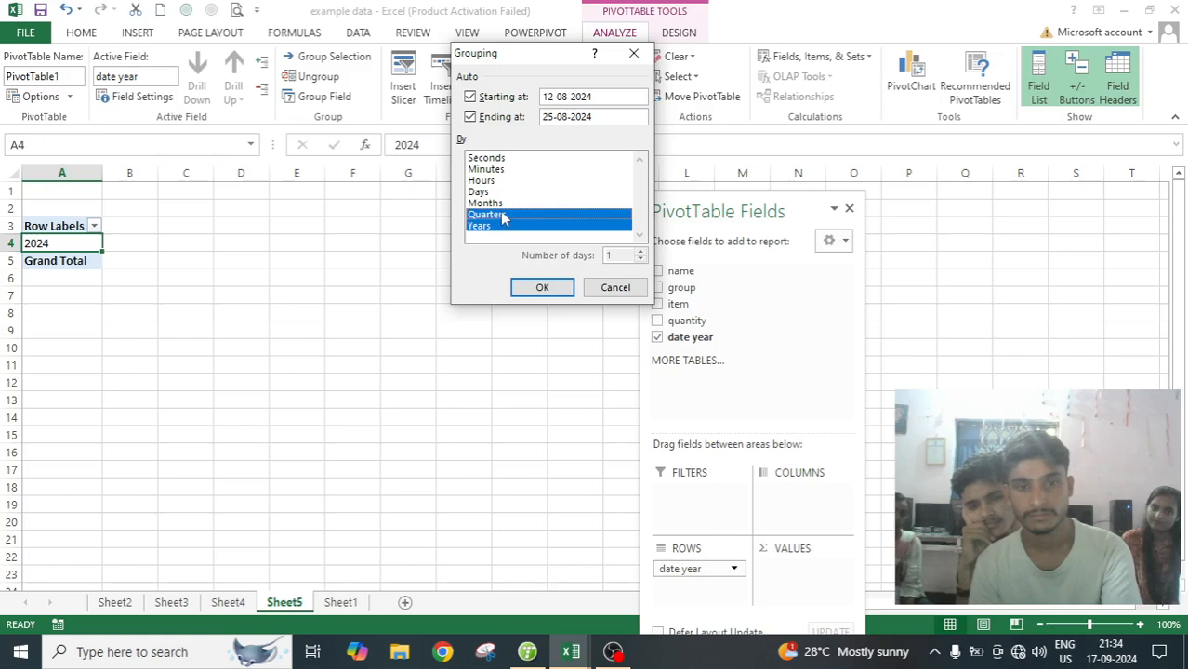
left_click(502, 204)
left_click(502, 192)
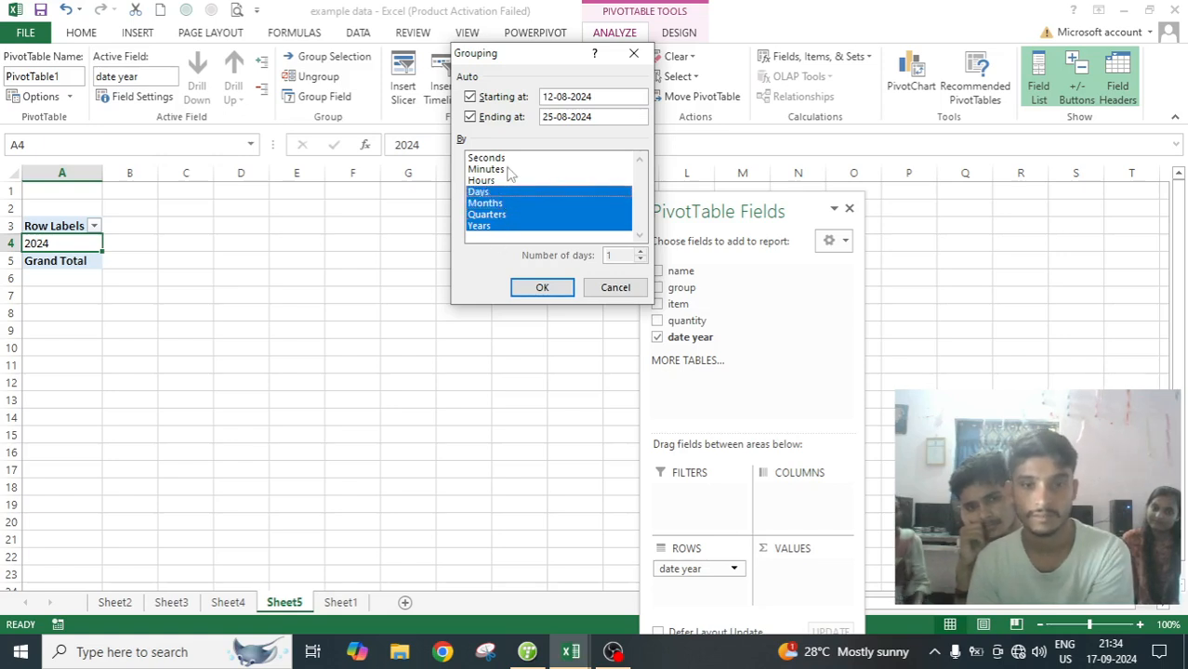
left_click(534, 288)
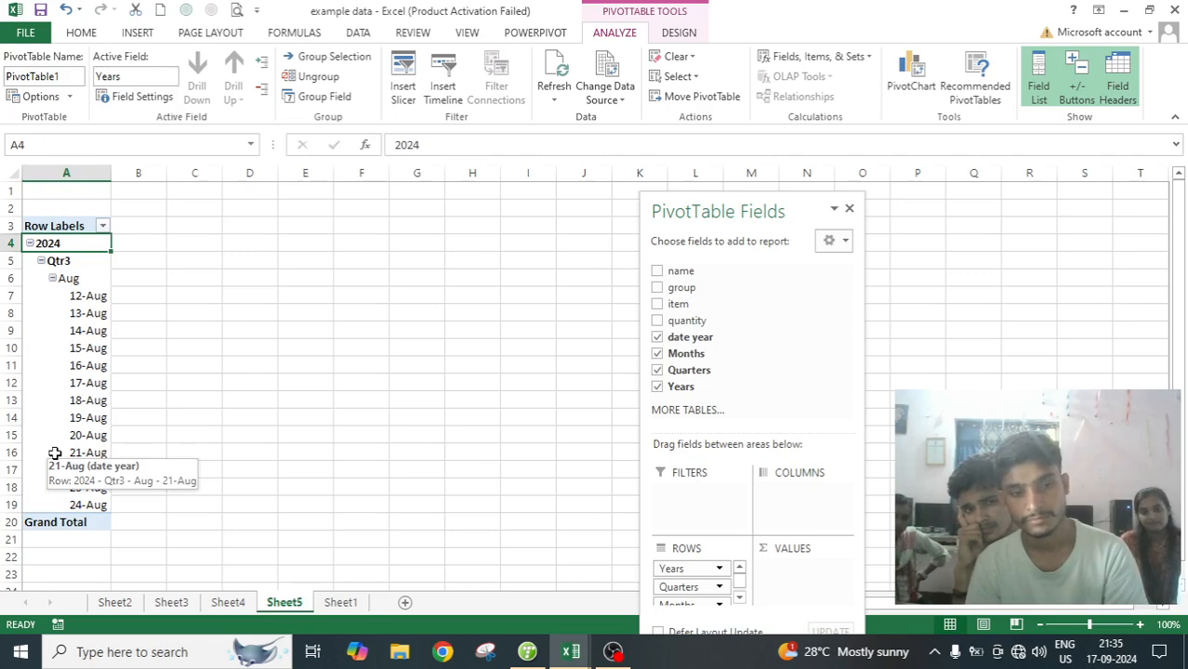
Step: Collapse the Aug group, then collapse and expand the Qtr3 and 2024 groups again
left_click(53, 279)
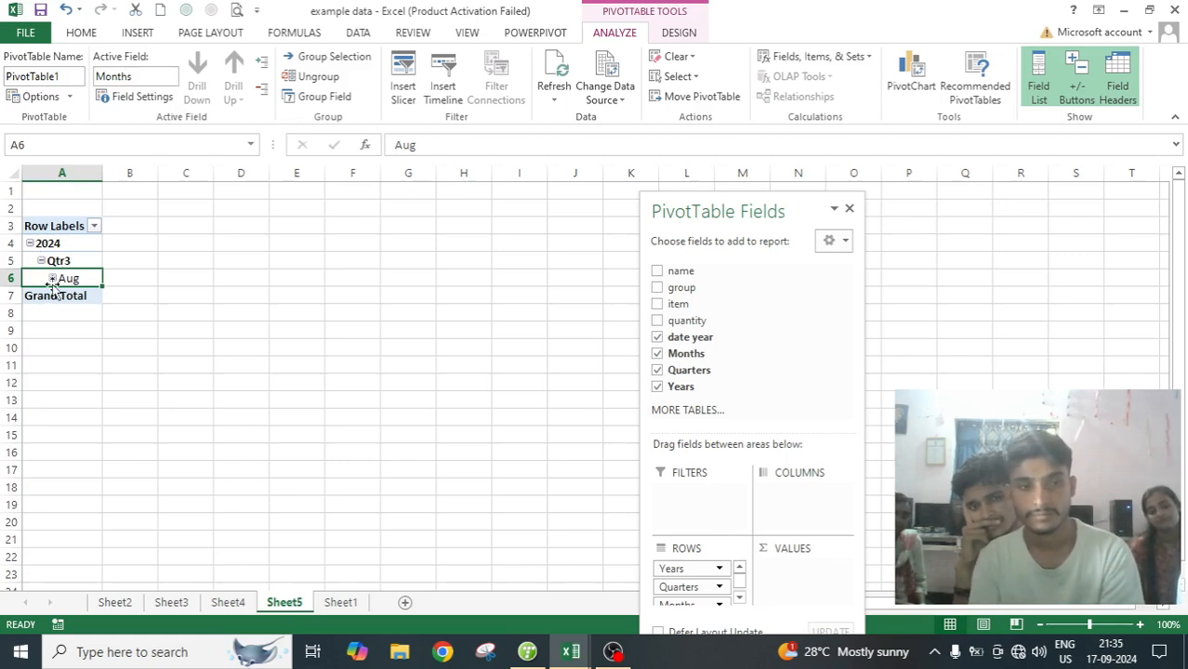
scroll(53, 289, "up", 9, "ctrl")
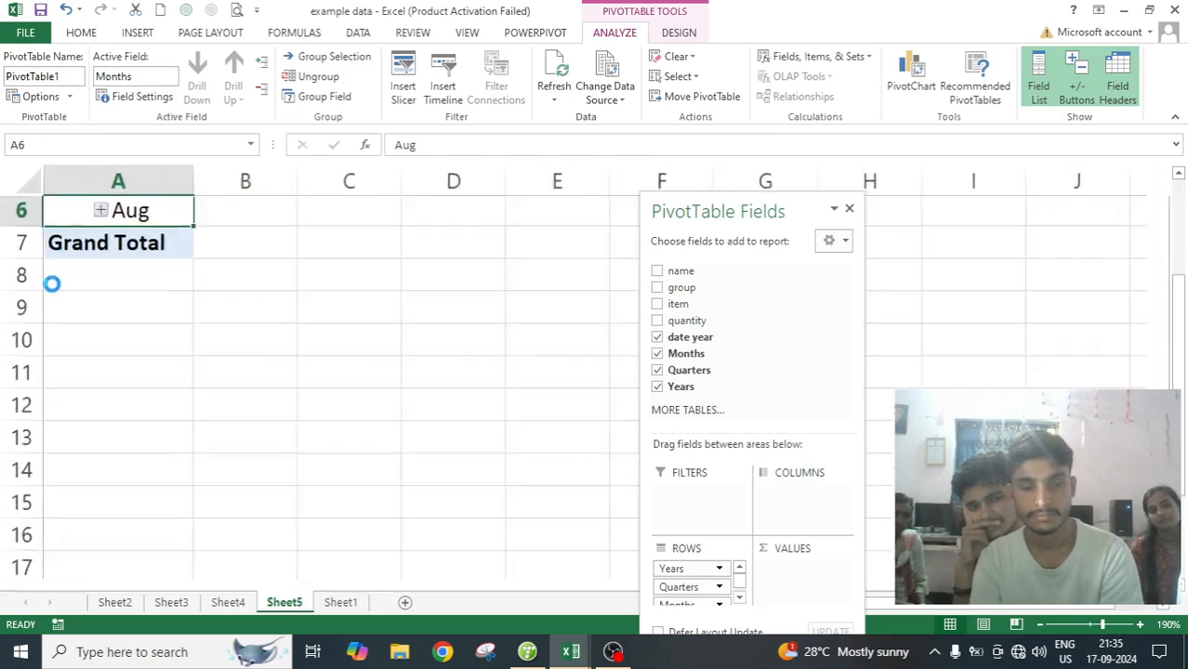
scroll(198, 370, "up", 2)
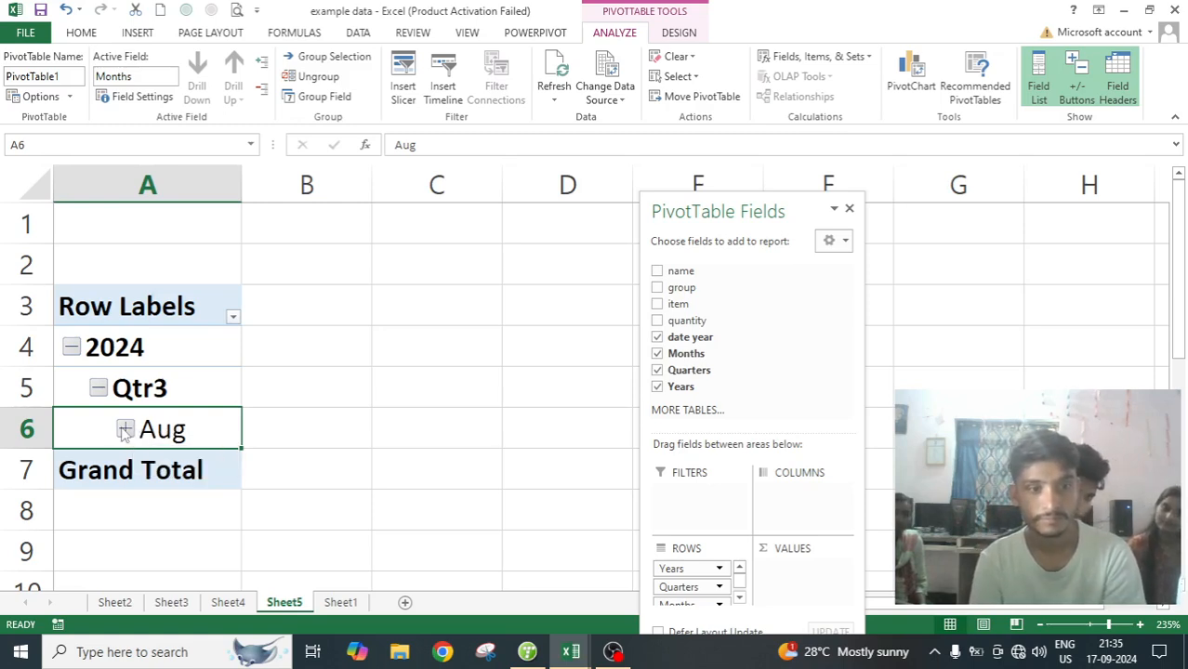
left_click(97, 388)
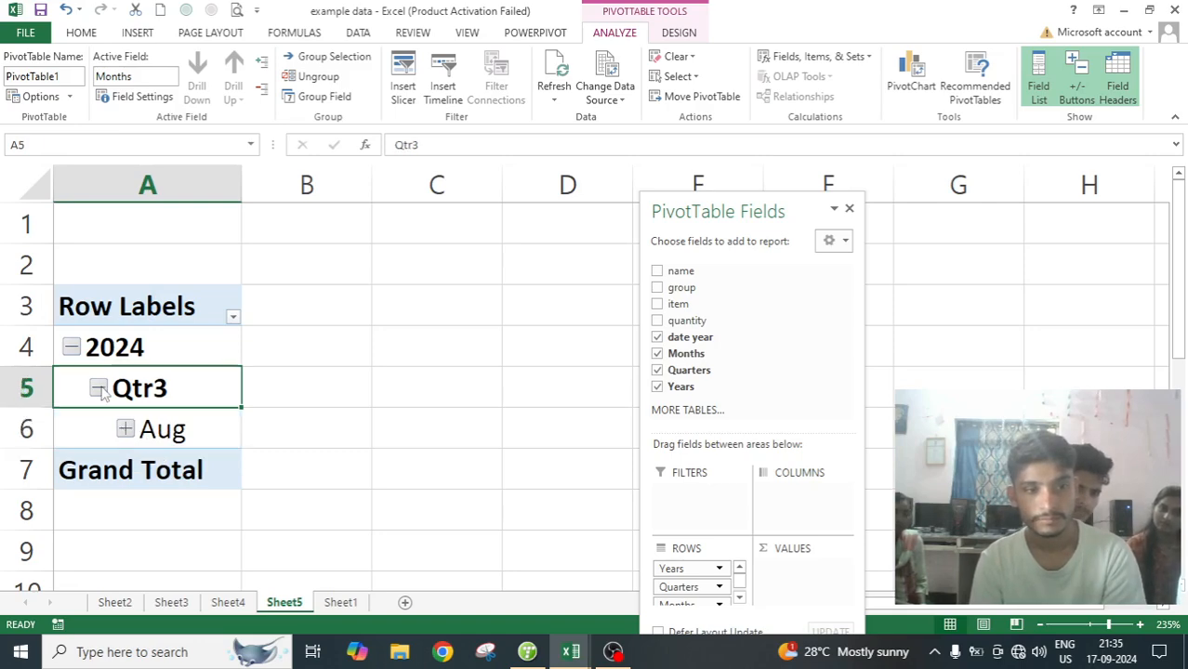
left_click(98, 388)
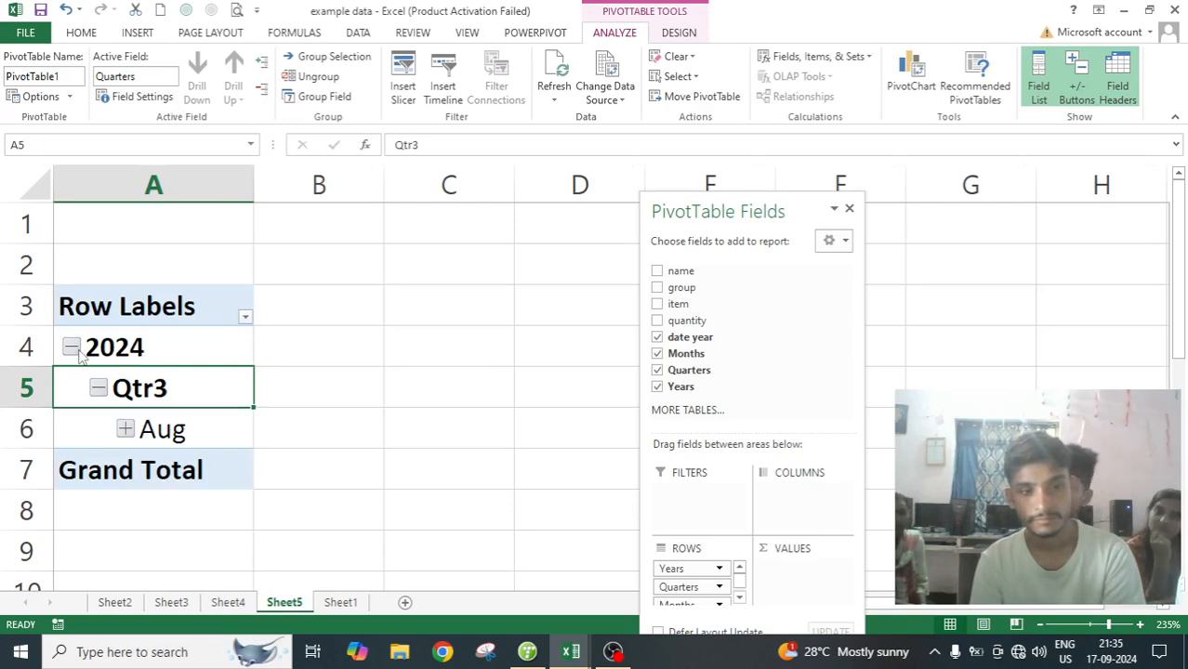
left_click(71, 348)
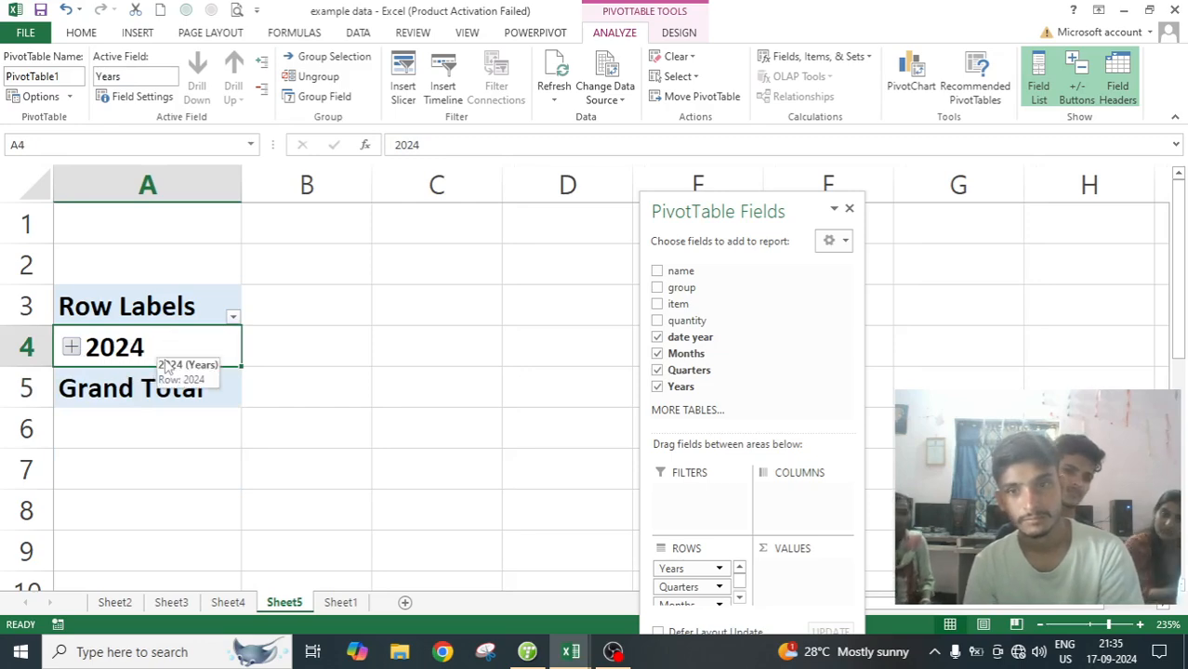
left_click(73, 348)
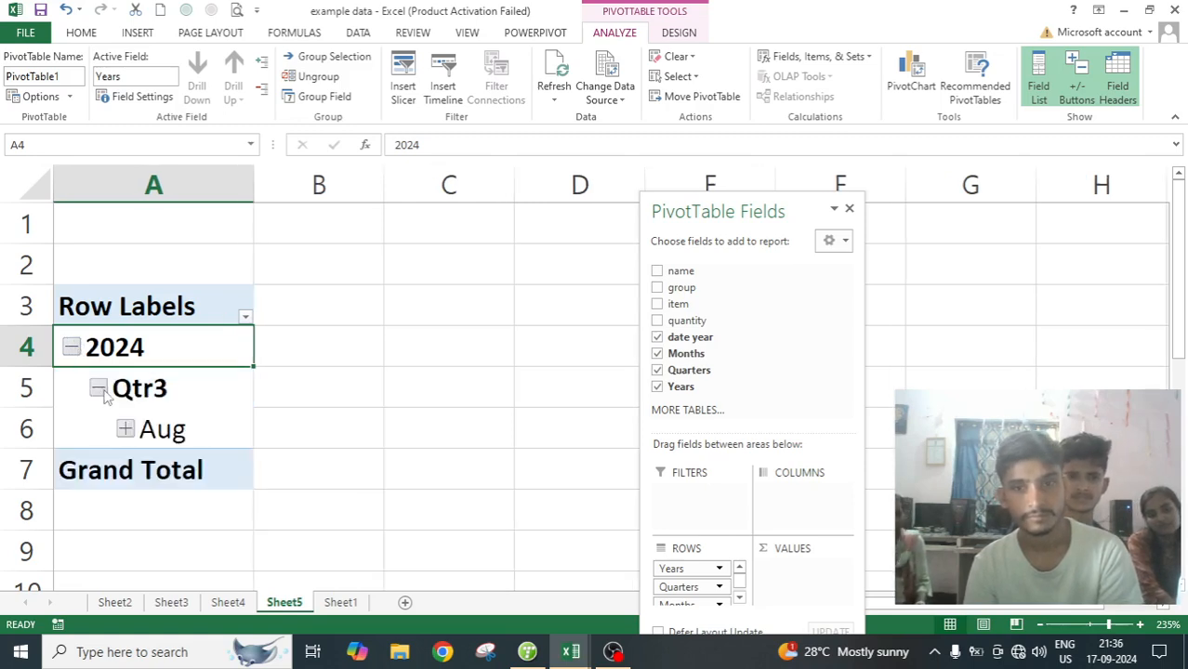
Step: Collapse the Qtr3 group, expand the whole Quarters field again, and collapse the grouping up to the 2024 level
left_click(98, 389)
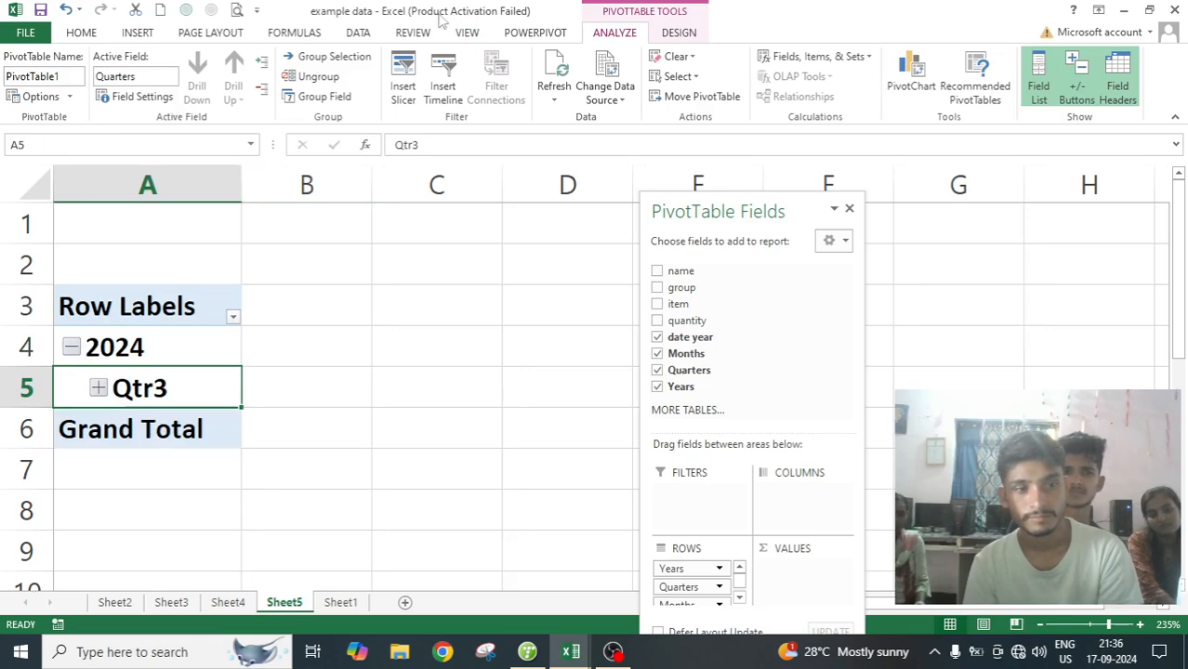
left_click(264, 63)
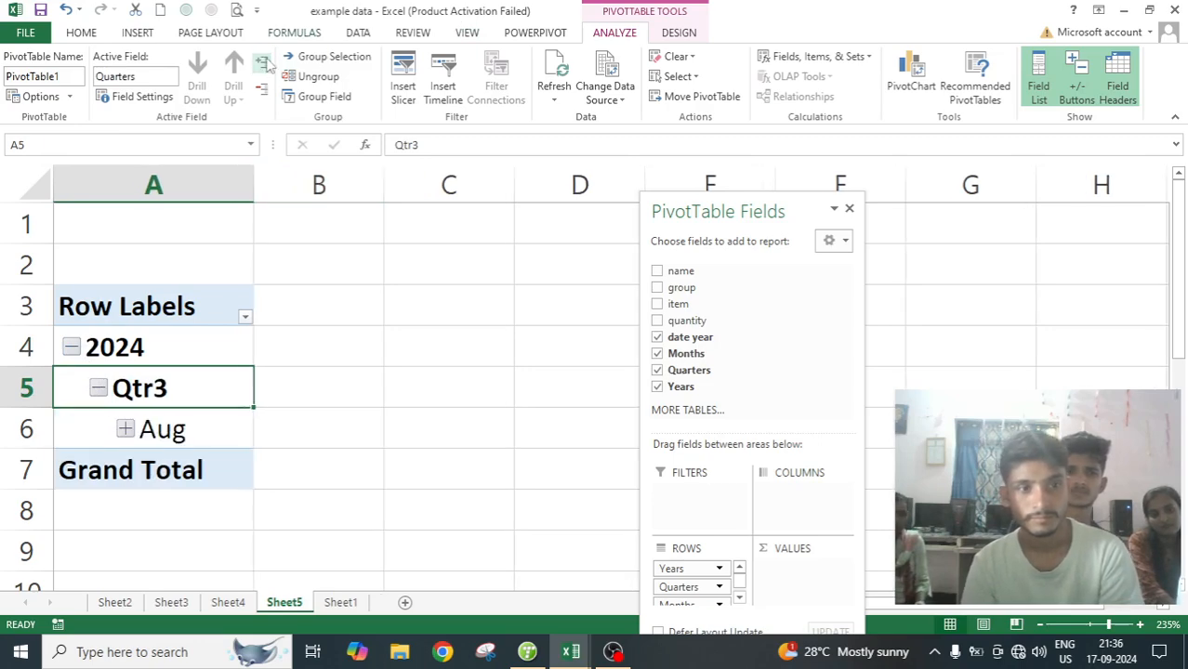
left_click(263, 89)
left_click(263, 89)
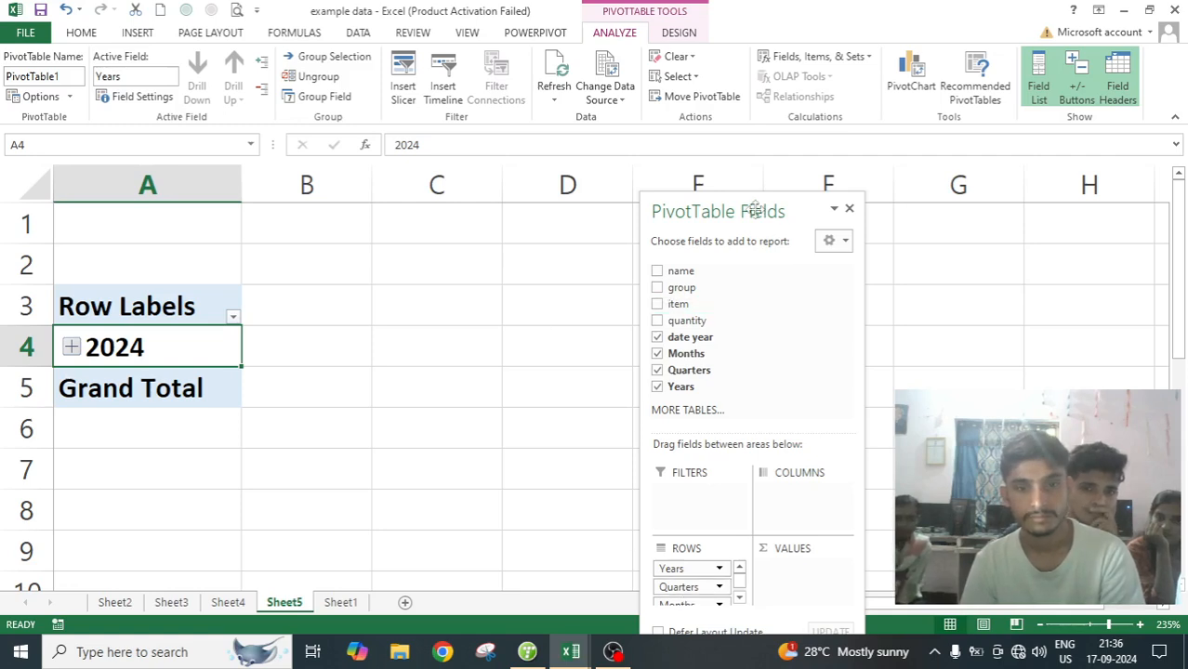
Step: Remove Years, Quarters, Months and date year from the PivotTable rows so that the report is empty
left_click_drag(753, 210, 744, 59)
left_click_drag(694, 417, 609, 420)
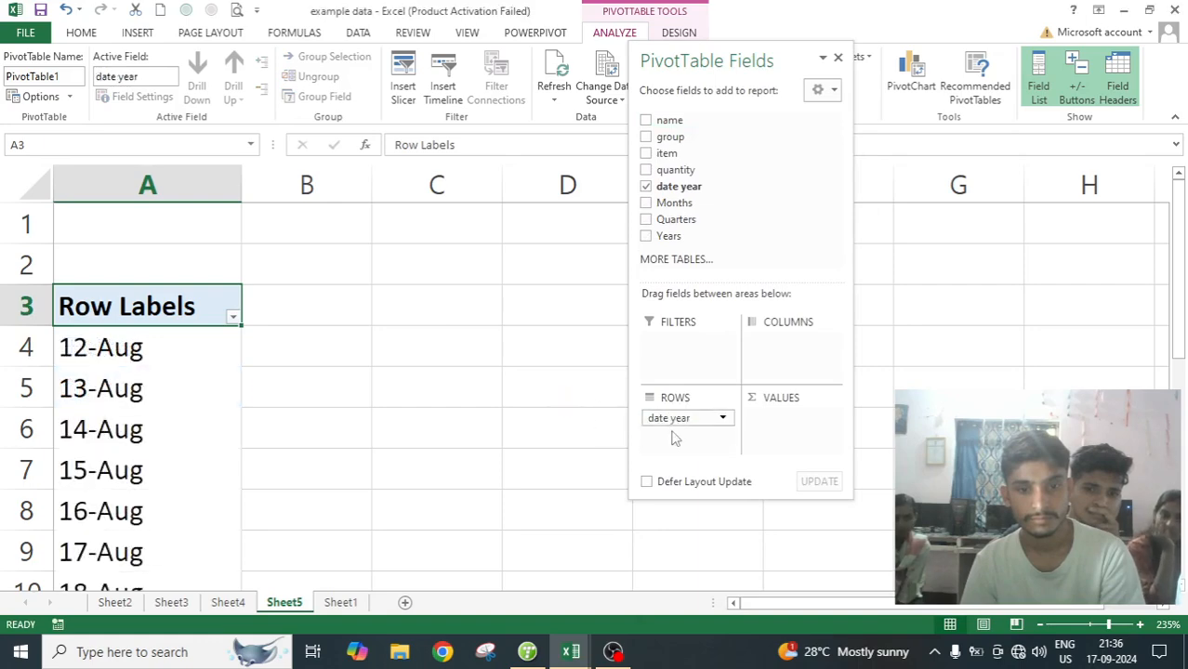
left_click_drag(681, 420, 614, 420)
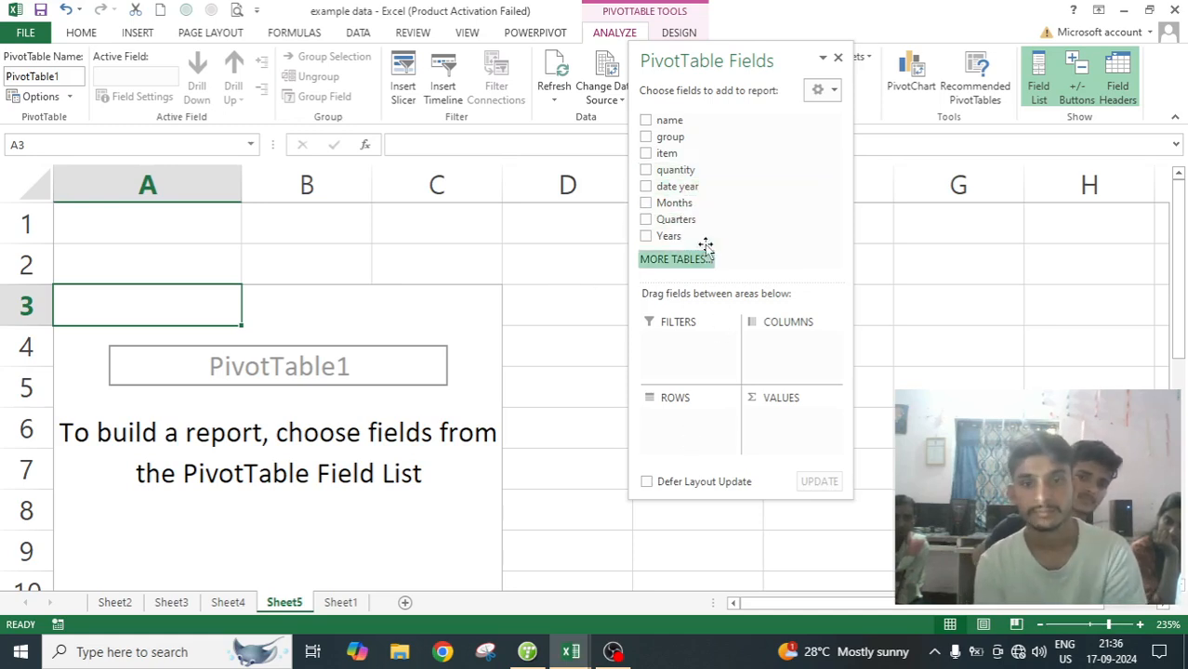
Step: Build a PivotTable report summing quantity by name, with the group field nested above name in the rows
left_click(645, 121)
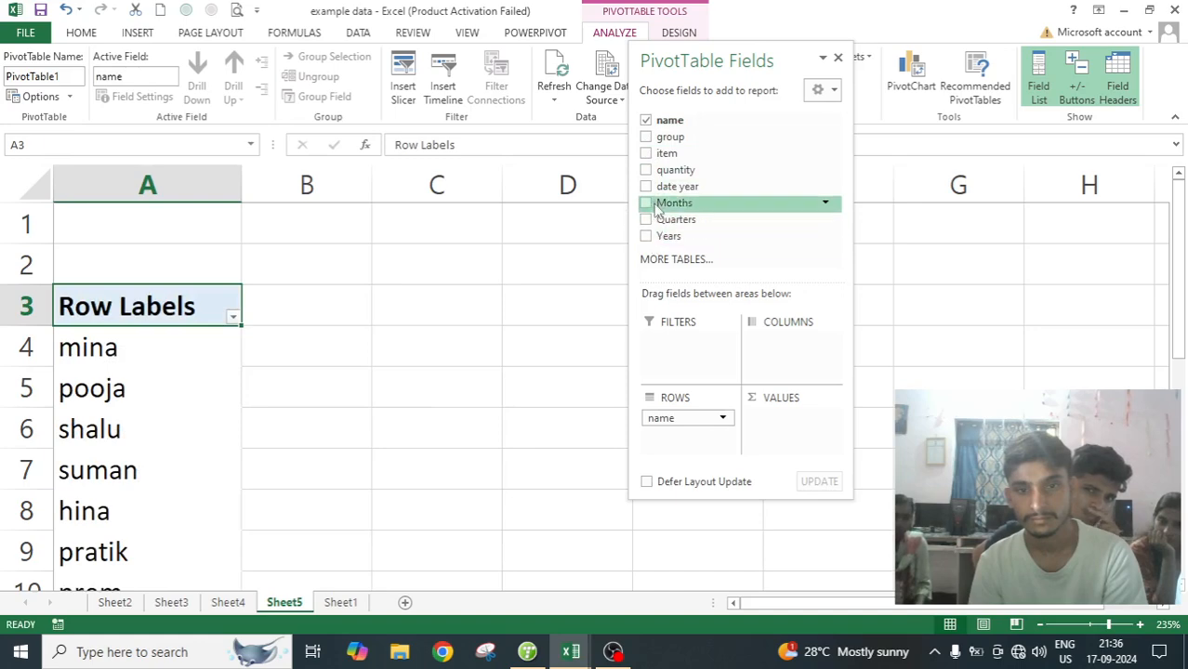
left_click(646, 171)
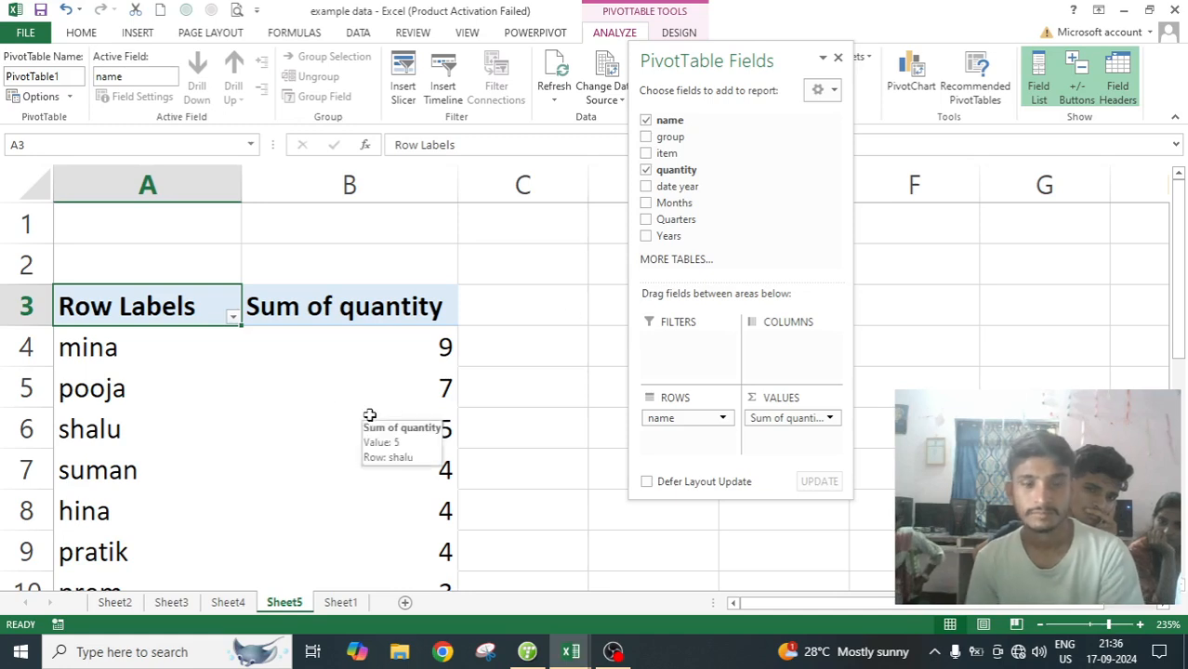
left_click(646, 138)
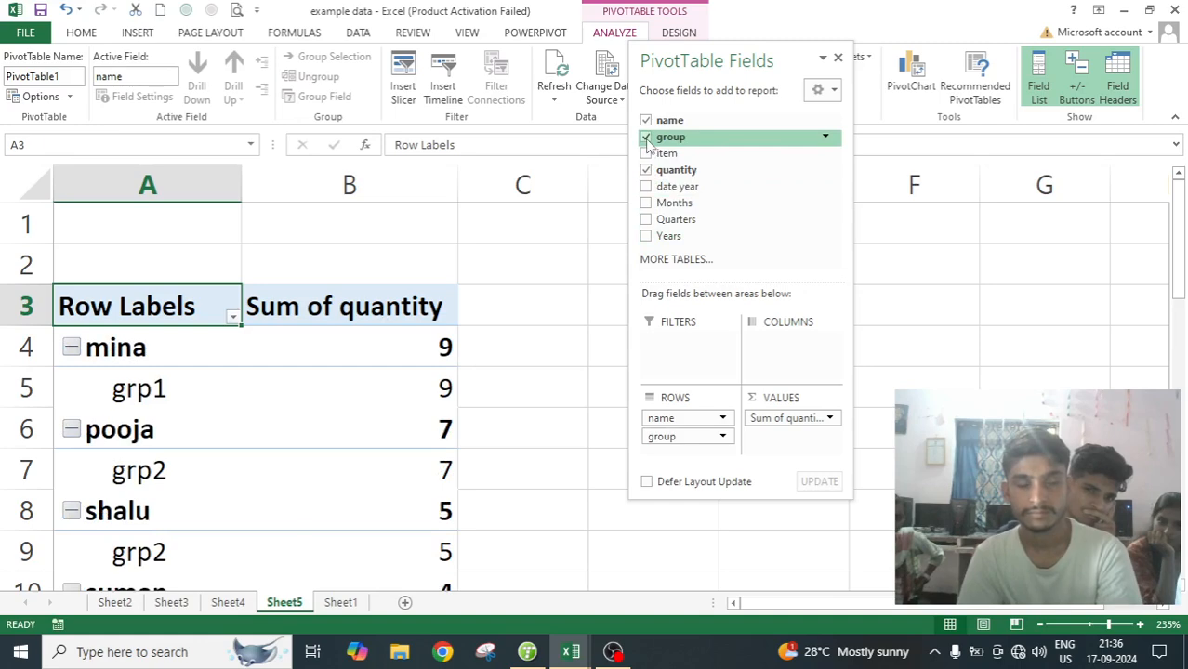
mouse_move(661, 437)
left_mouse_down()
mouse_move(655, 425)
mouse_move(671, 417)
left_mouse_up()
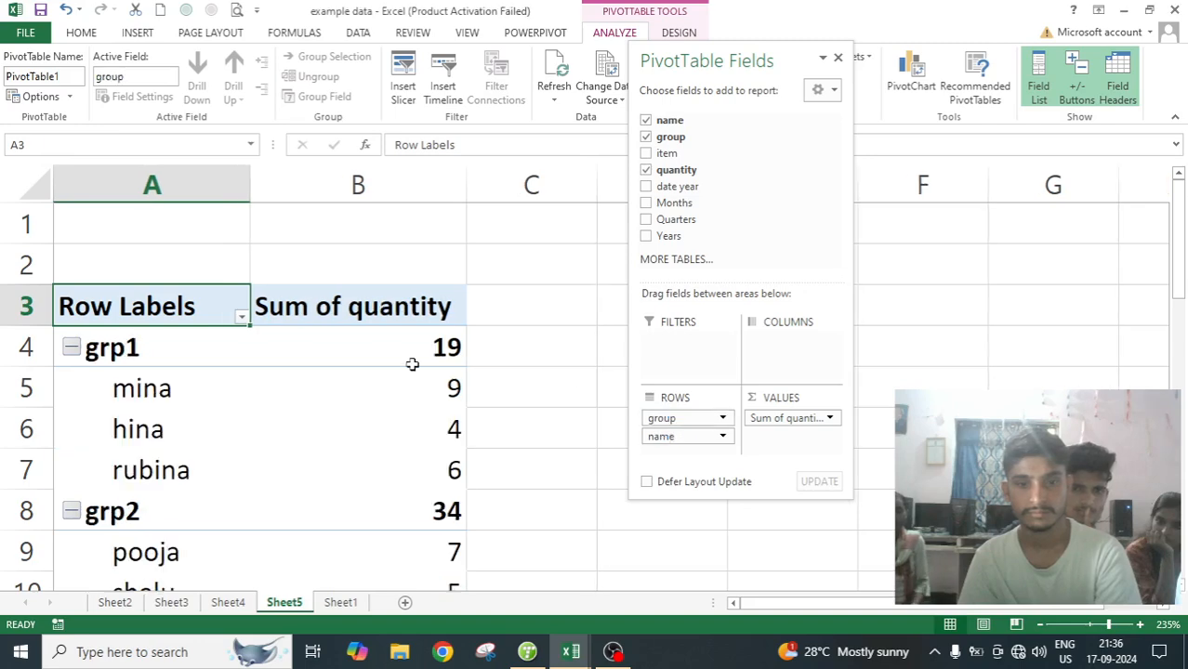
scroll(372, 347, "down", 2)
scroll(372, 347, "up", 2)
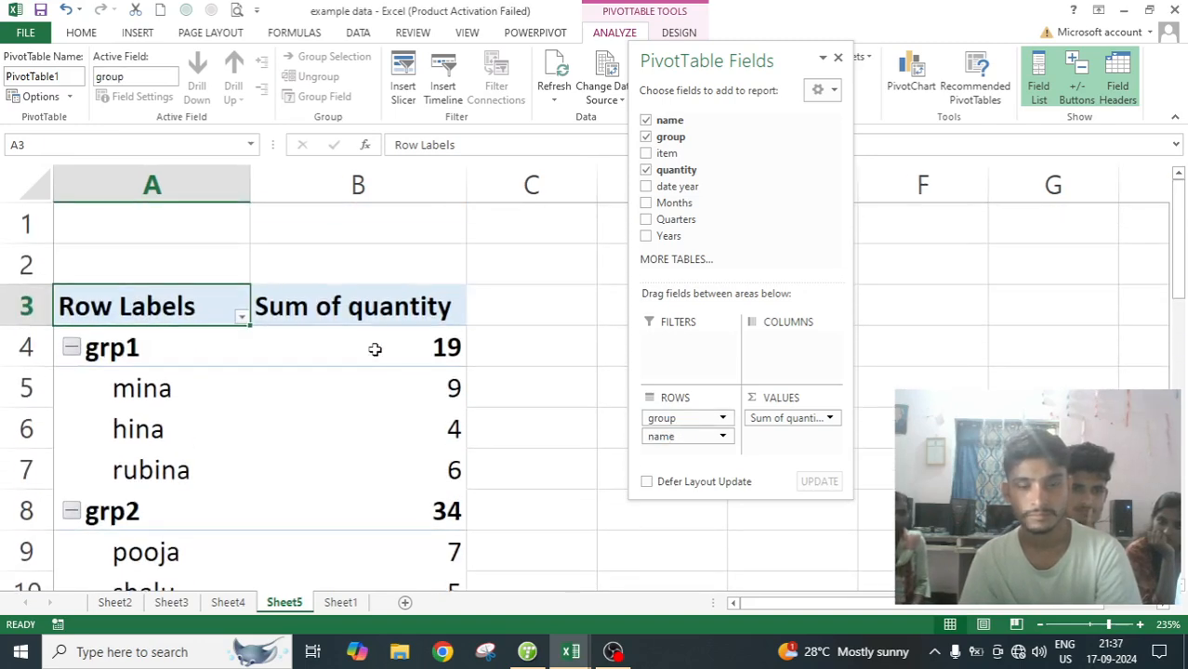
scroll(375, 349, "down", 5)
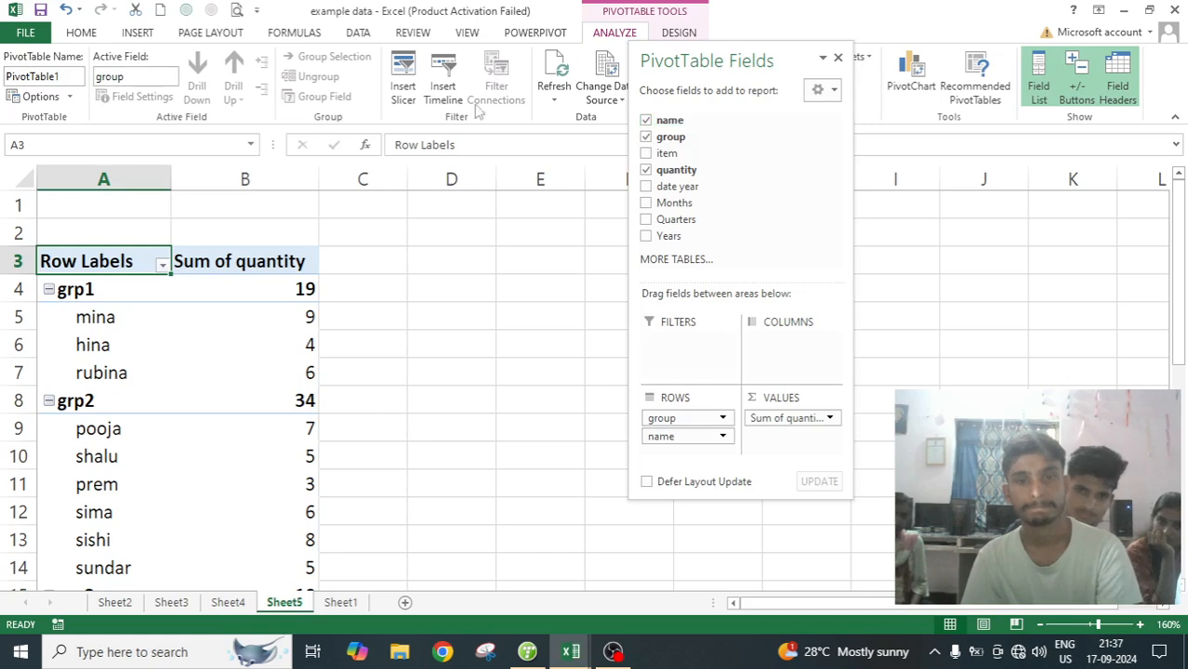
left_click(403, 84)
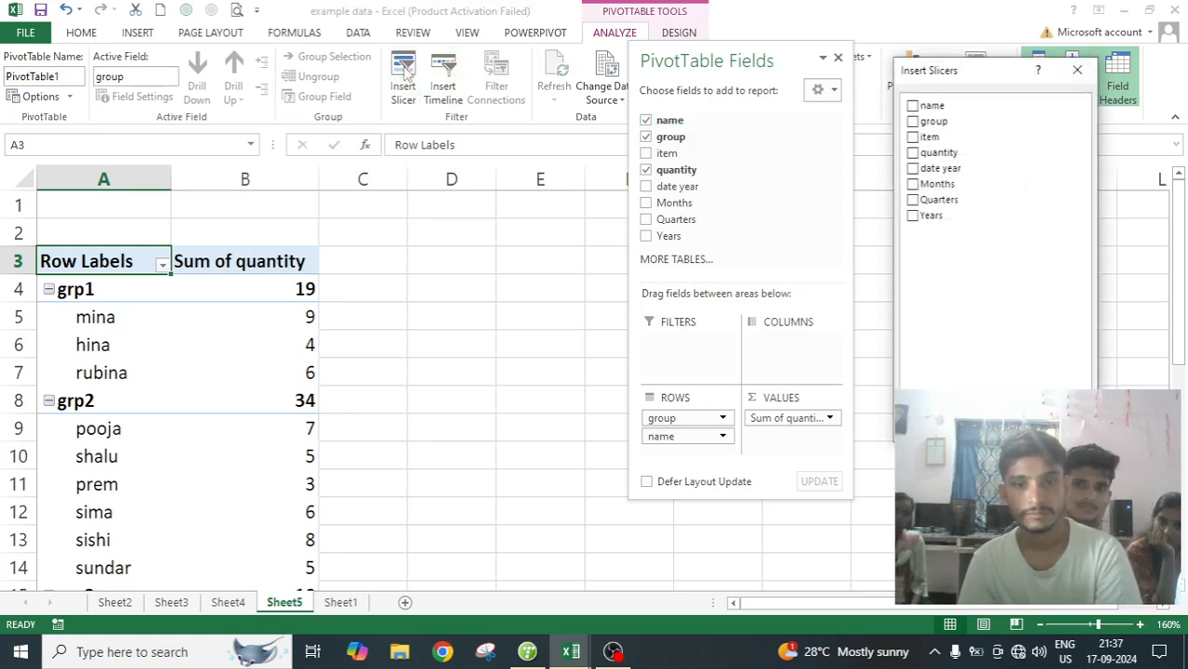
left_click_drag(999, 78, 1091, 138)
left_click_drag(1017, 130, 836, 130)
left_click(989, 129)
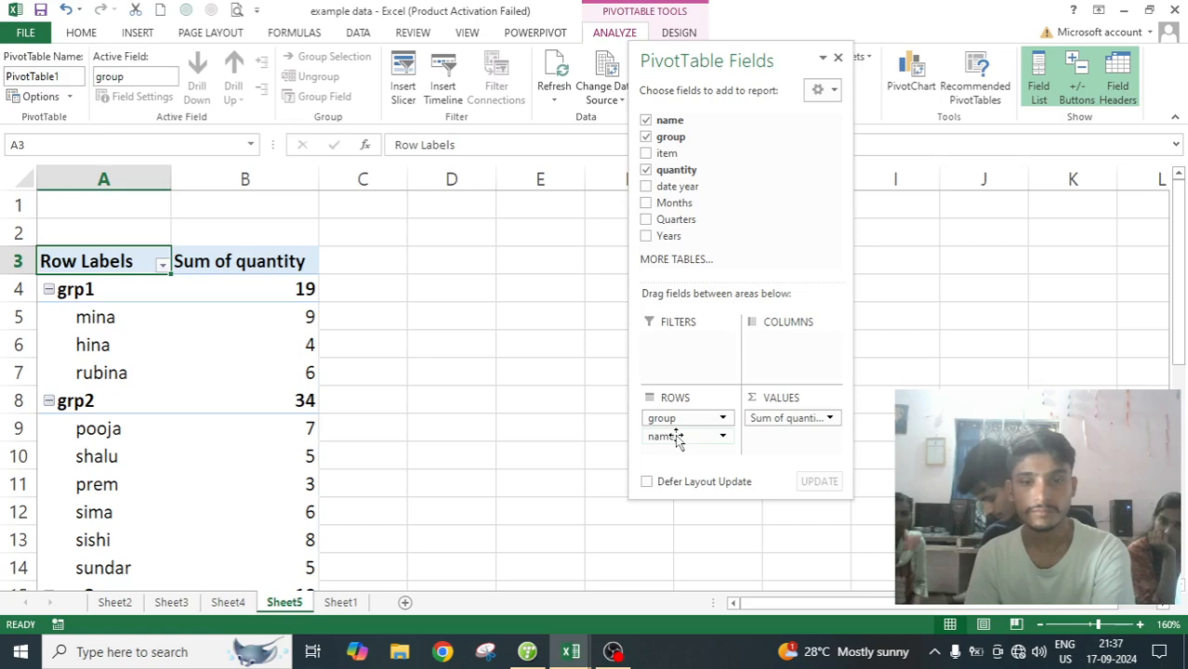
Step: Remove the group field from the PivotTable rows, leaving name as the only row field
left_click_drag(683, 420, 572, 432)
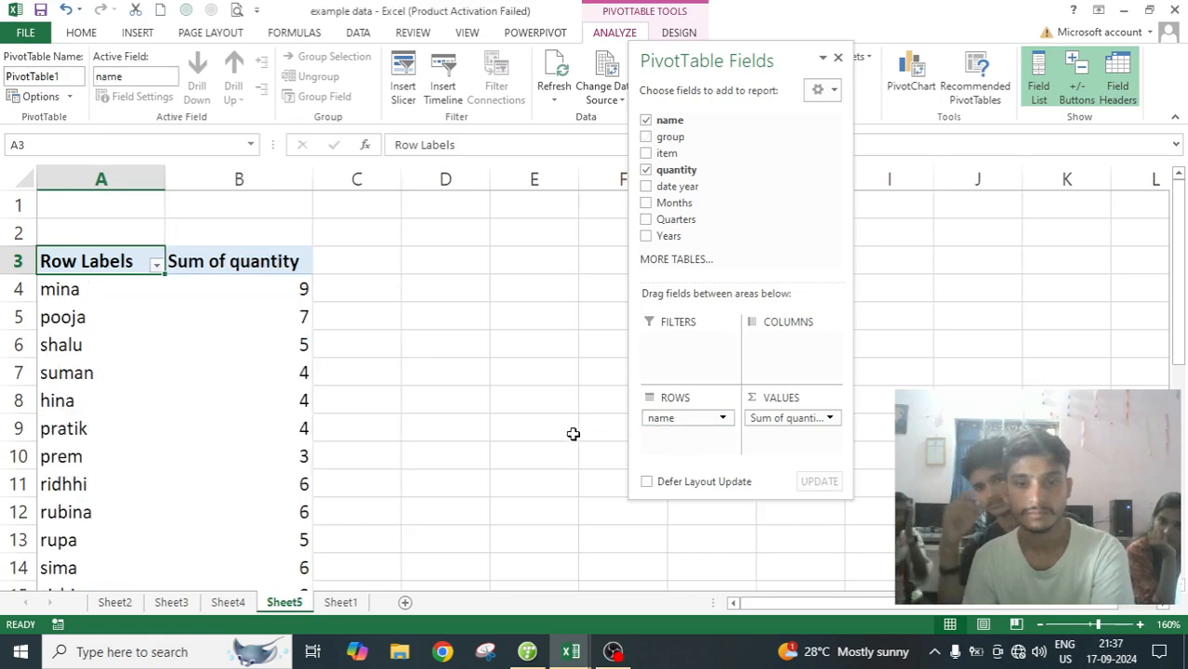
left_click(158, 268)
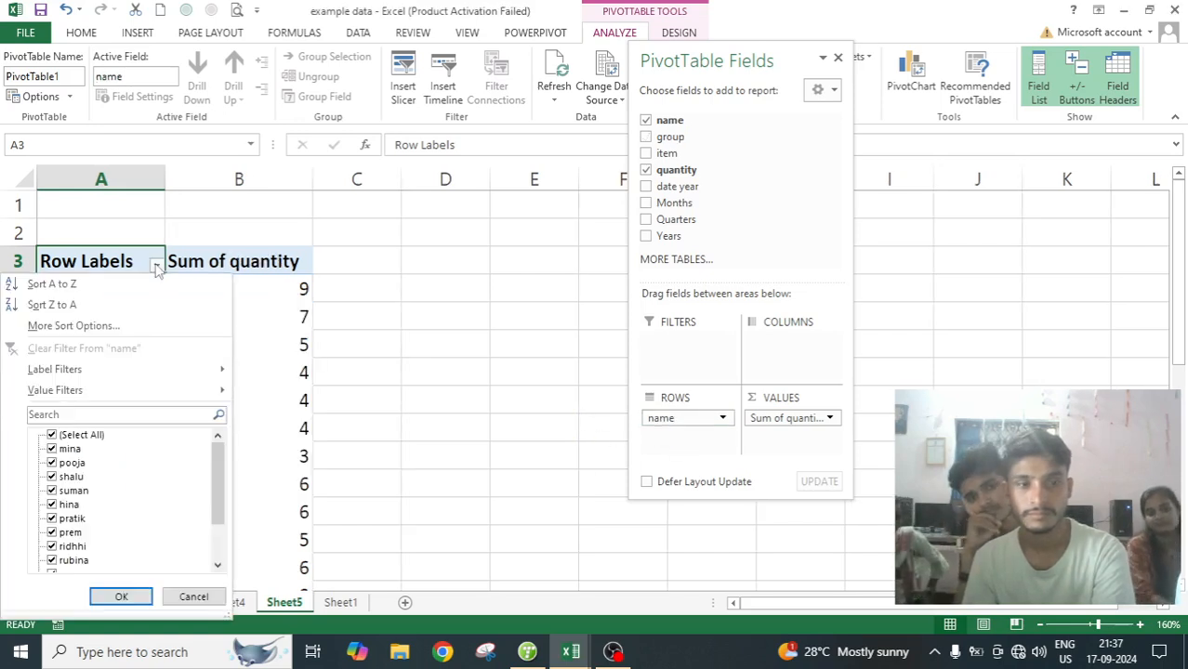
left_click(425, 275)
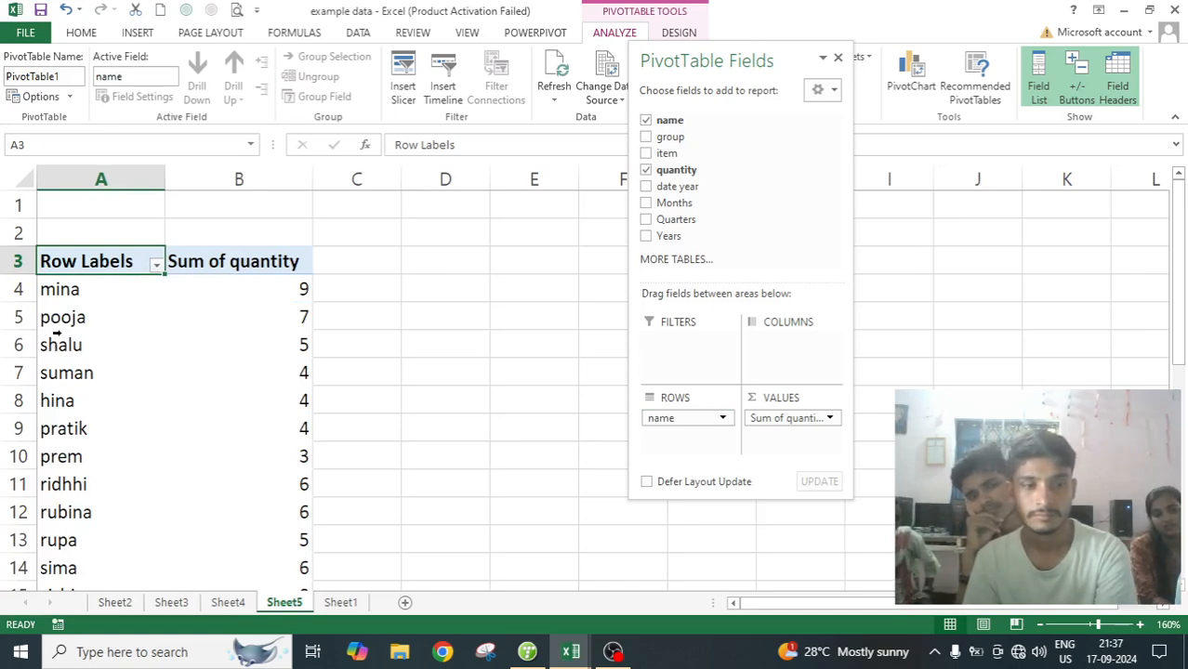
Step: Filter the PivotTable row labels to show only the second name in the list
left_click(156, 265)
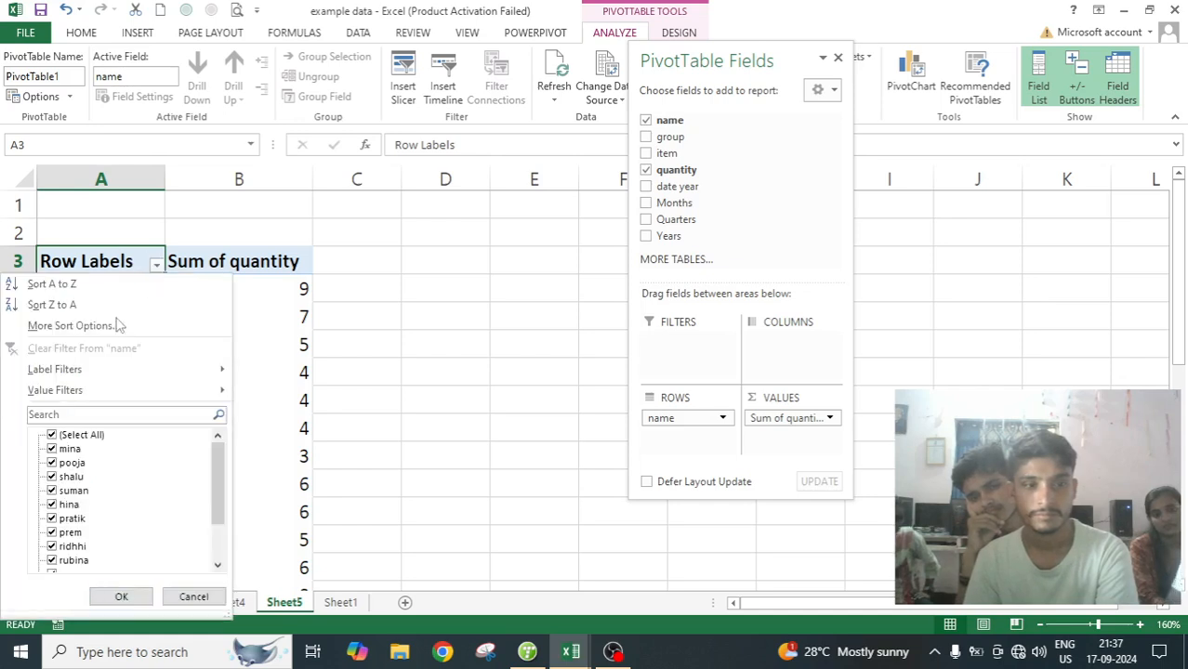
left_click(52, 436)
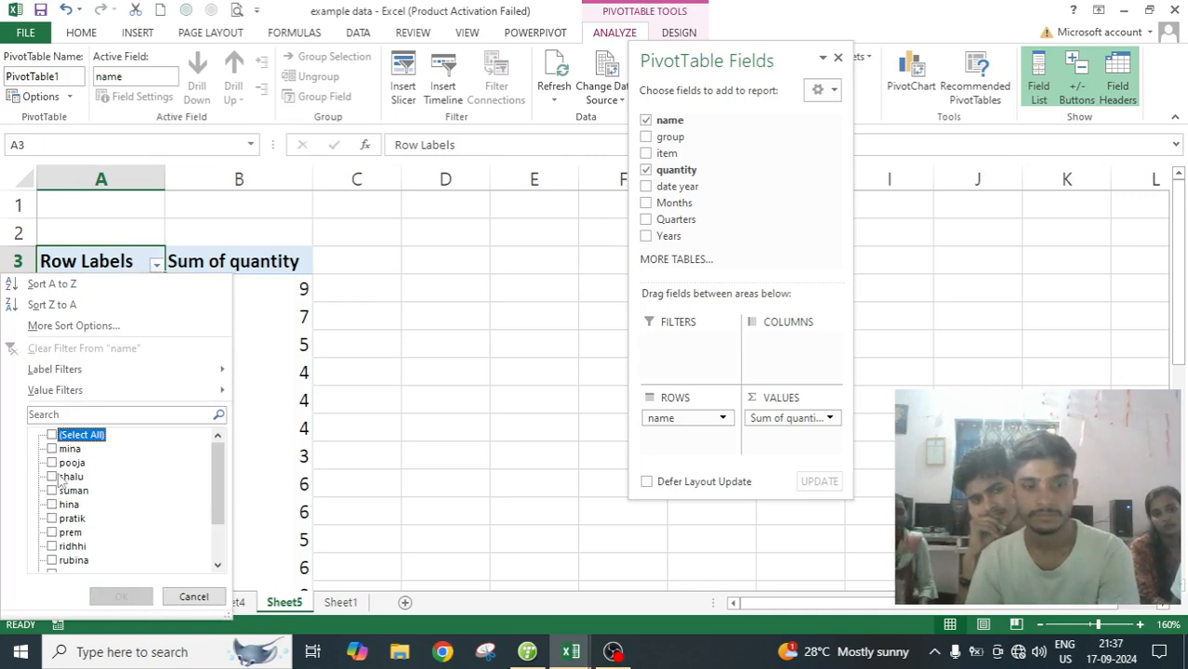
left_click(54, 463)
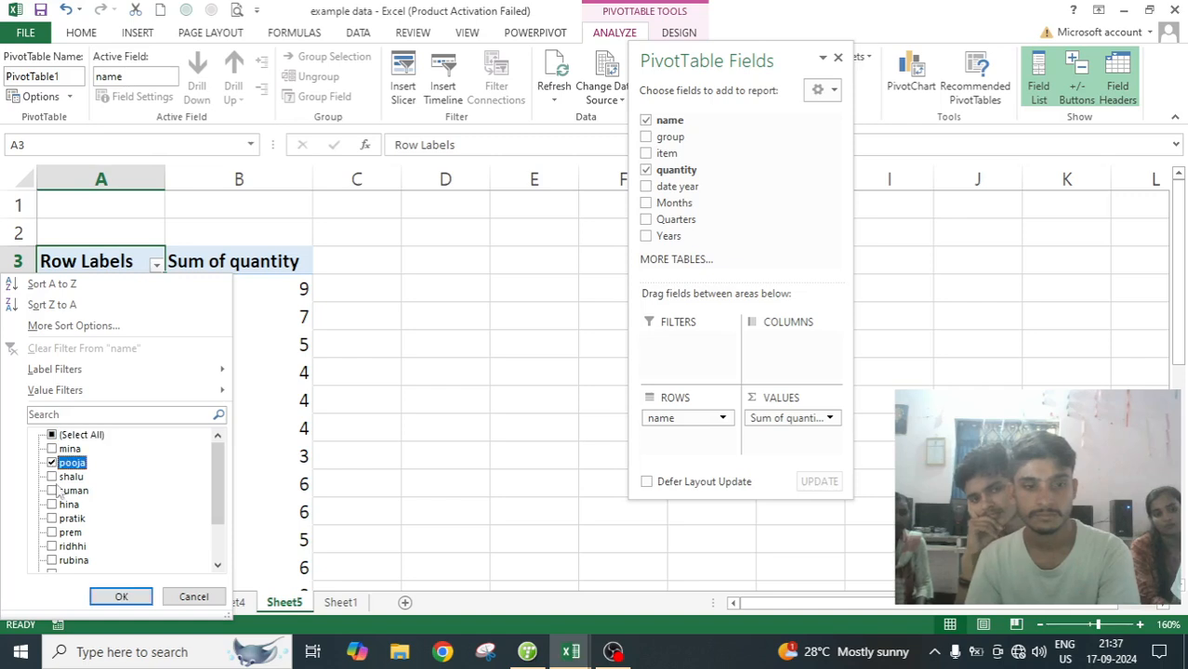
left_click(122, 596)
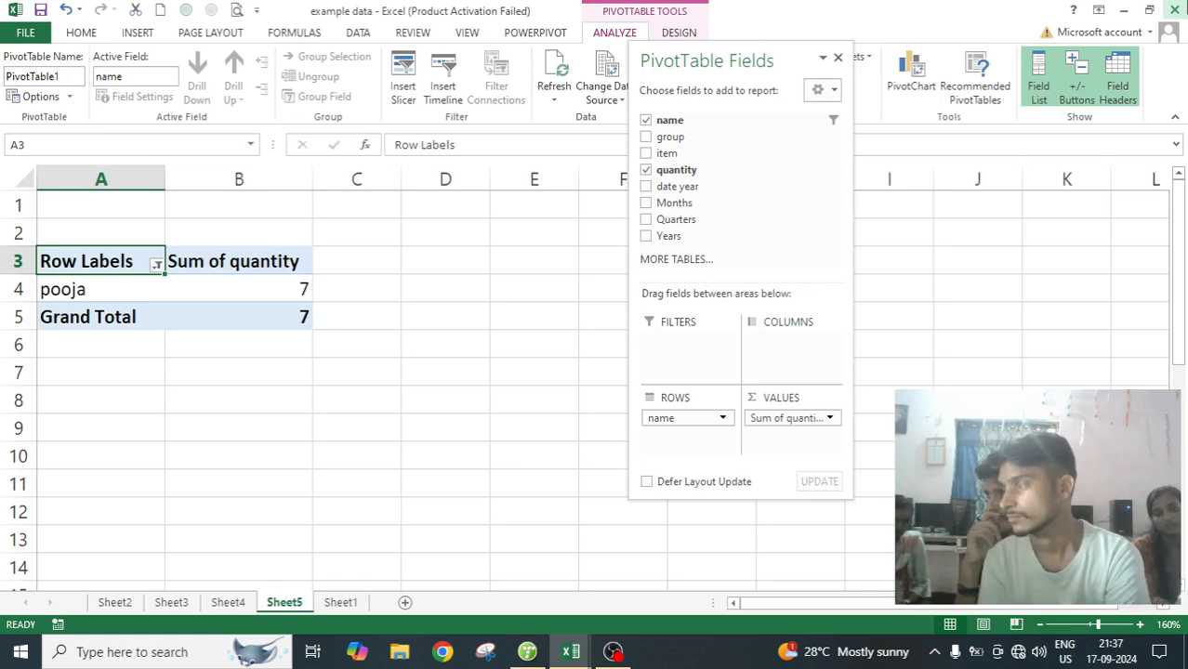
key("BackSpace")
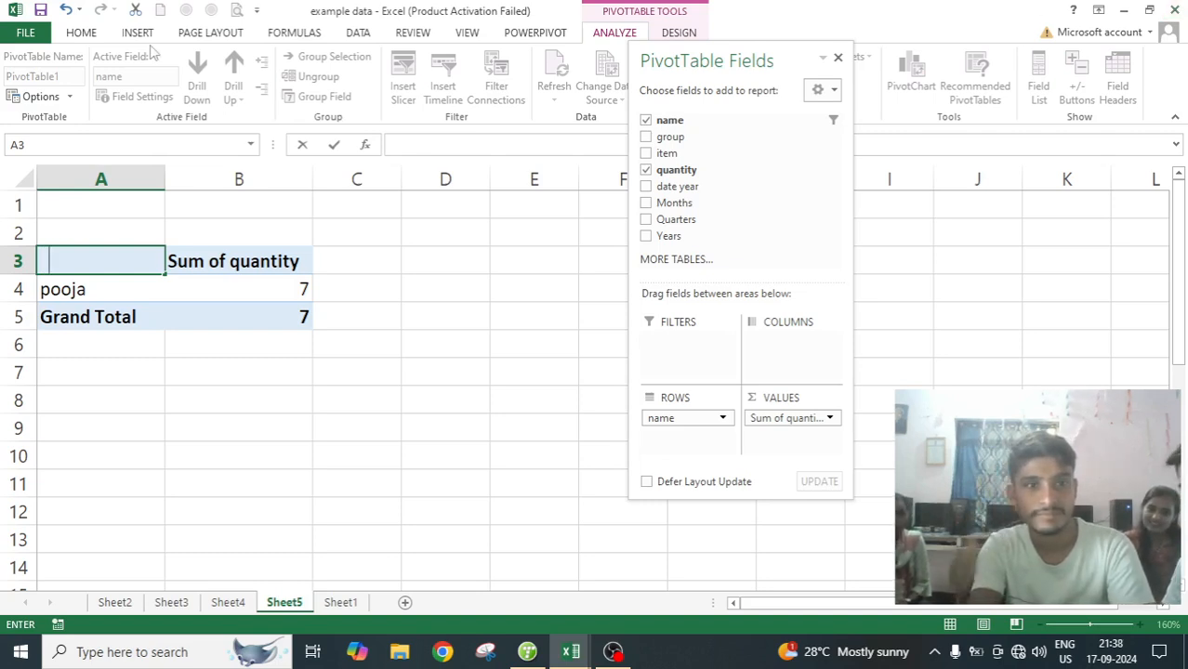
left_click(65, 8)
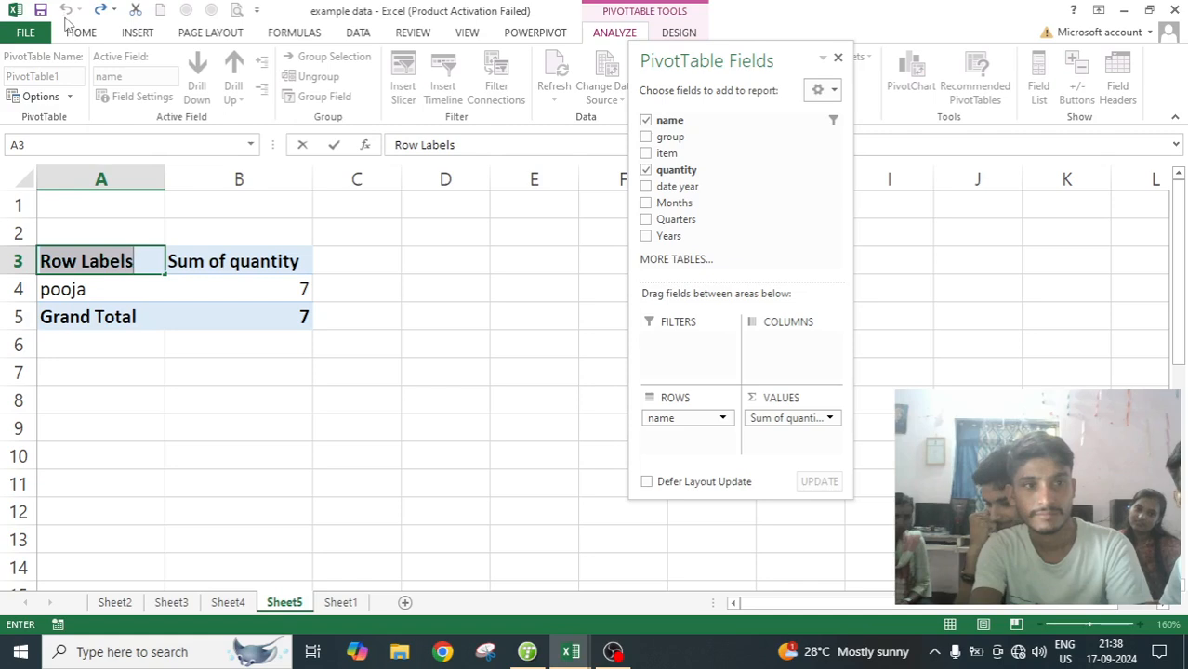
left_click(463, 422)
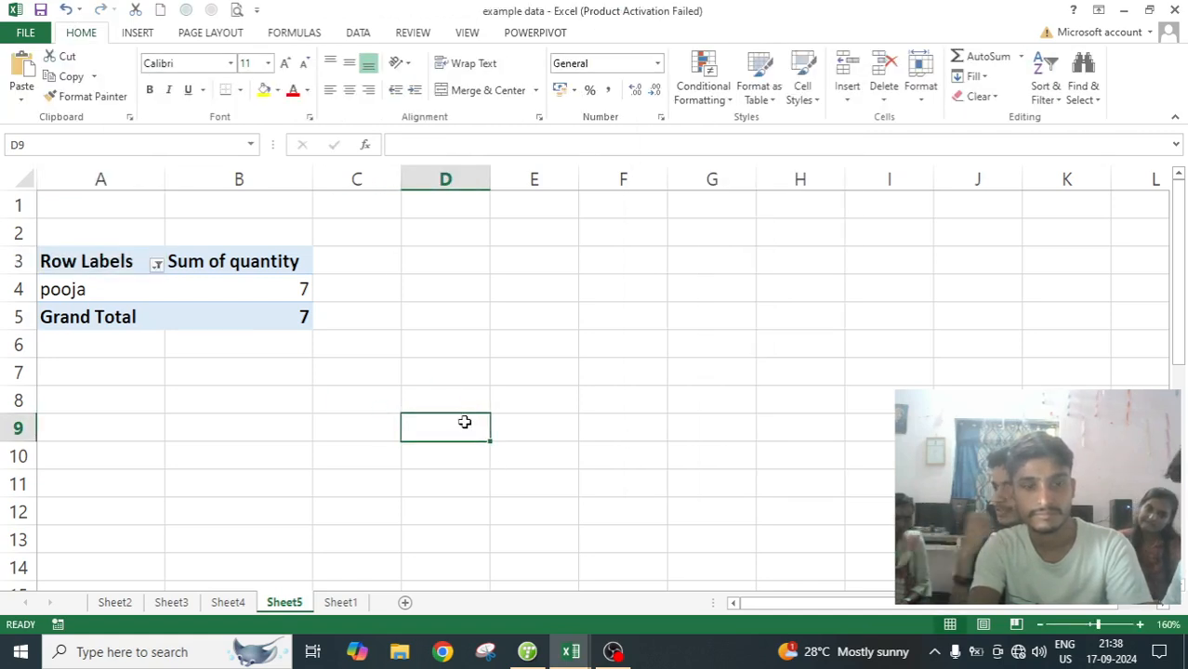
left_click(325, 376)
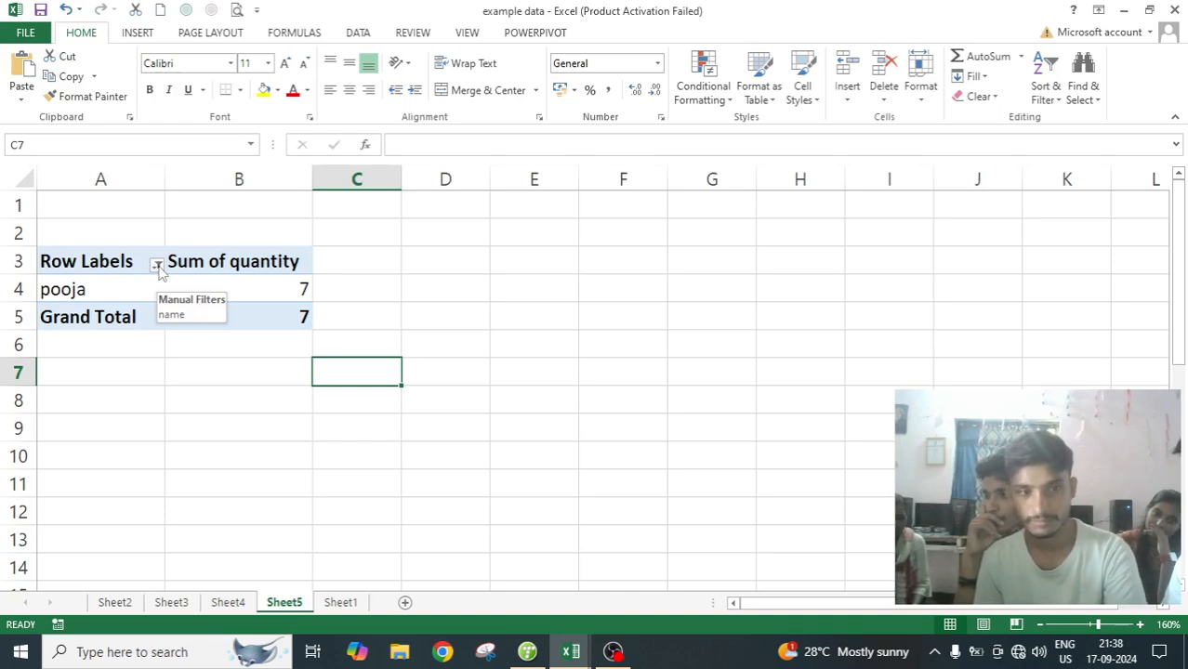
key("Right")
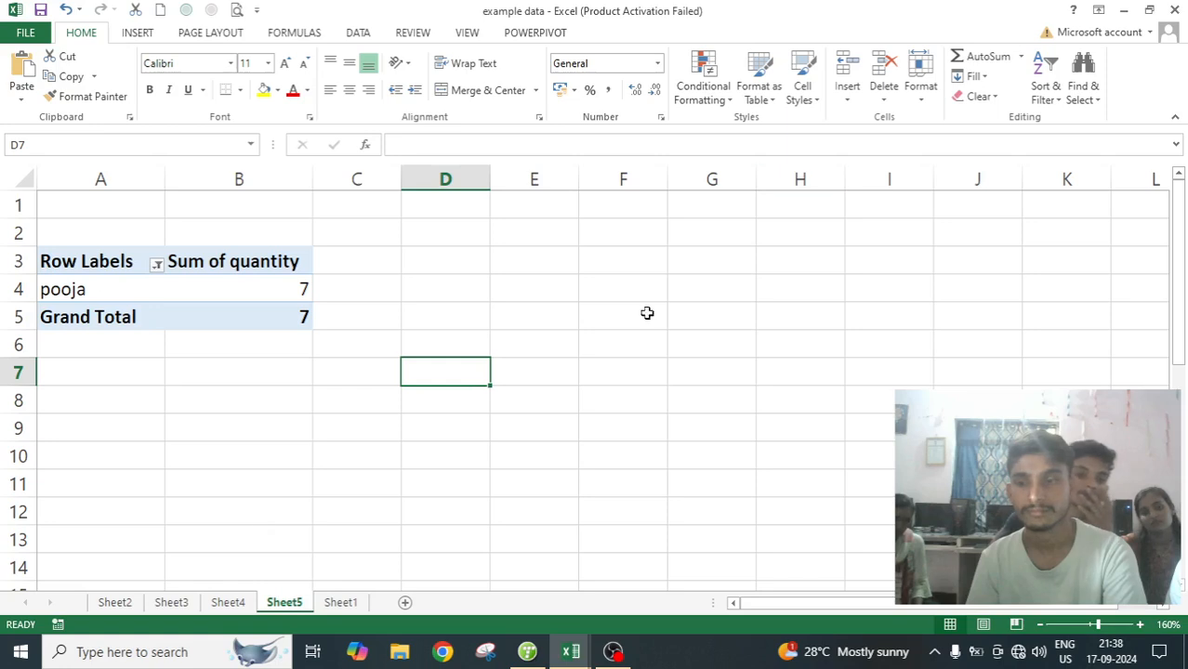
left_click(1045, 95)
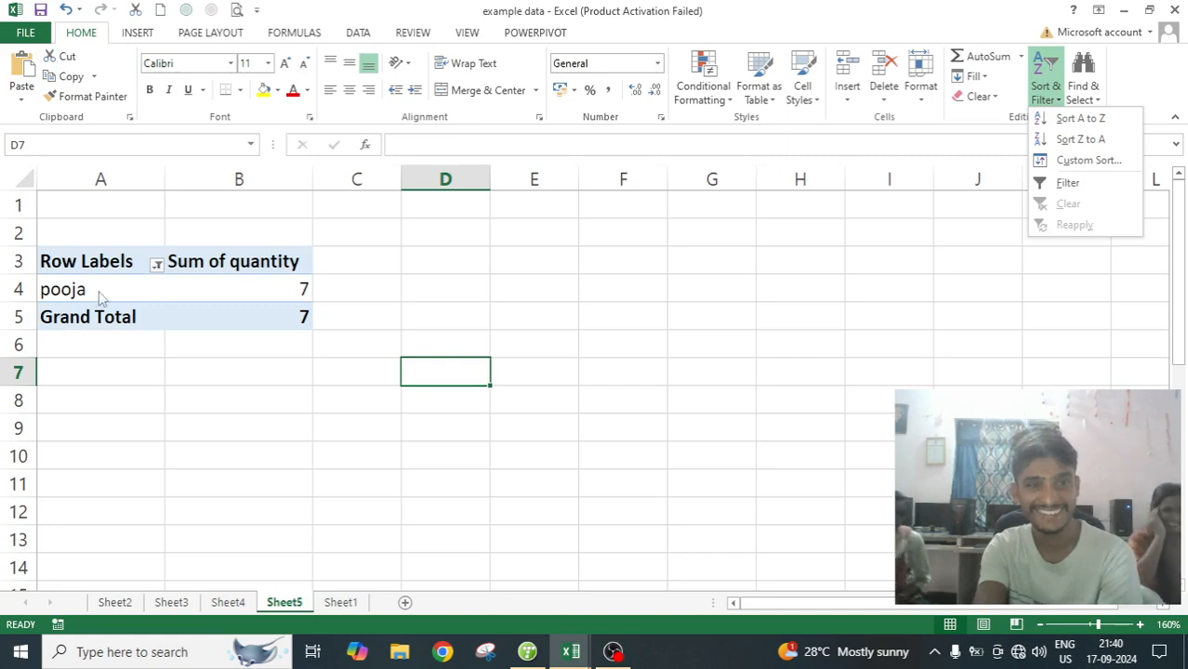
key("Escape")
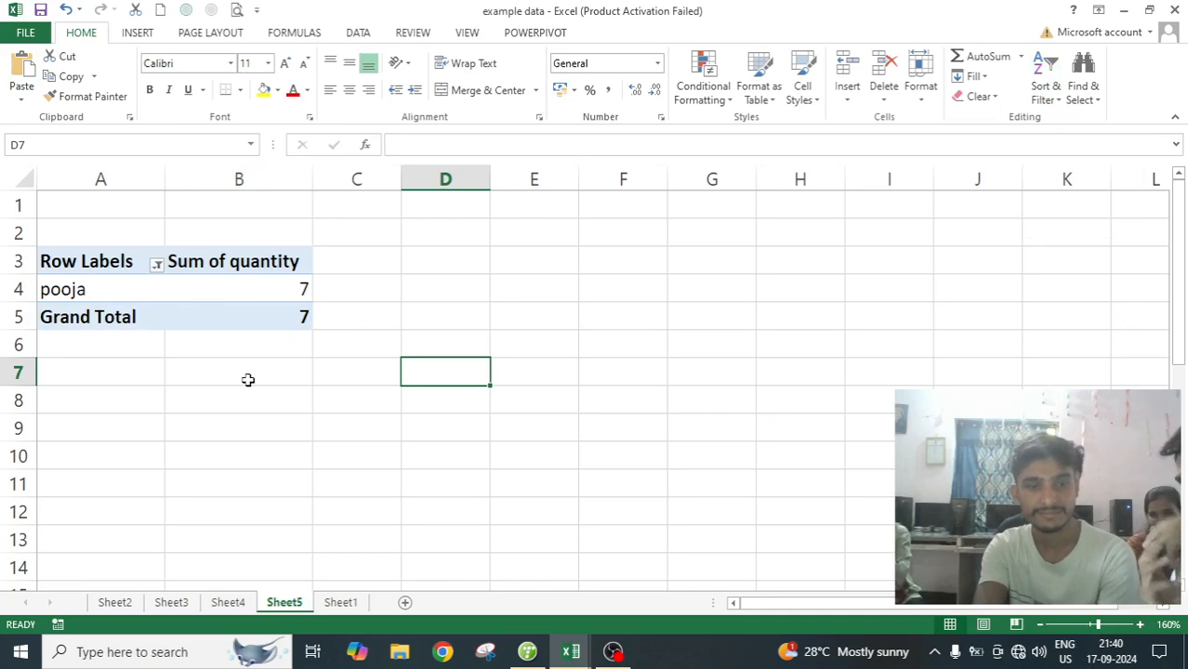
Step: Clear the filter from the name field in the PivotTable
left_click(118, 280)
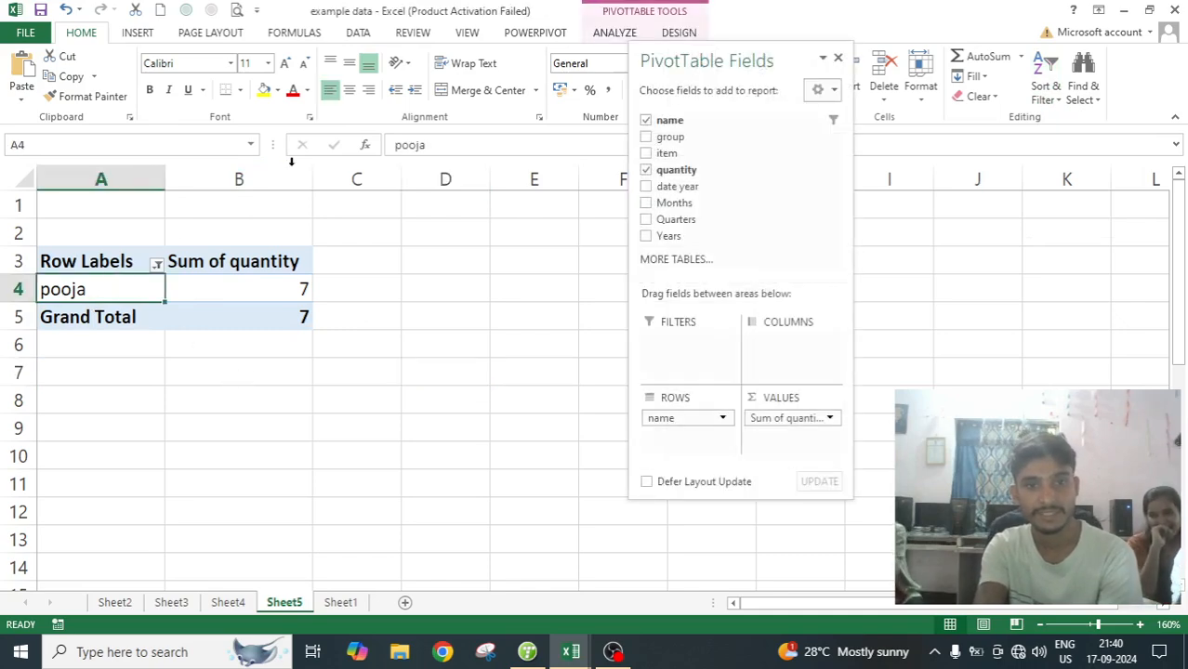
left_click(534, 34)
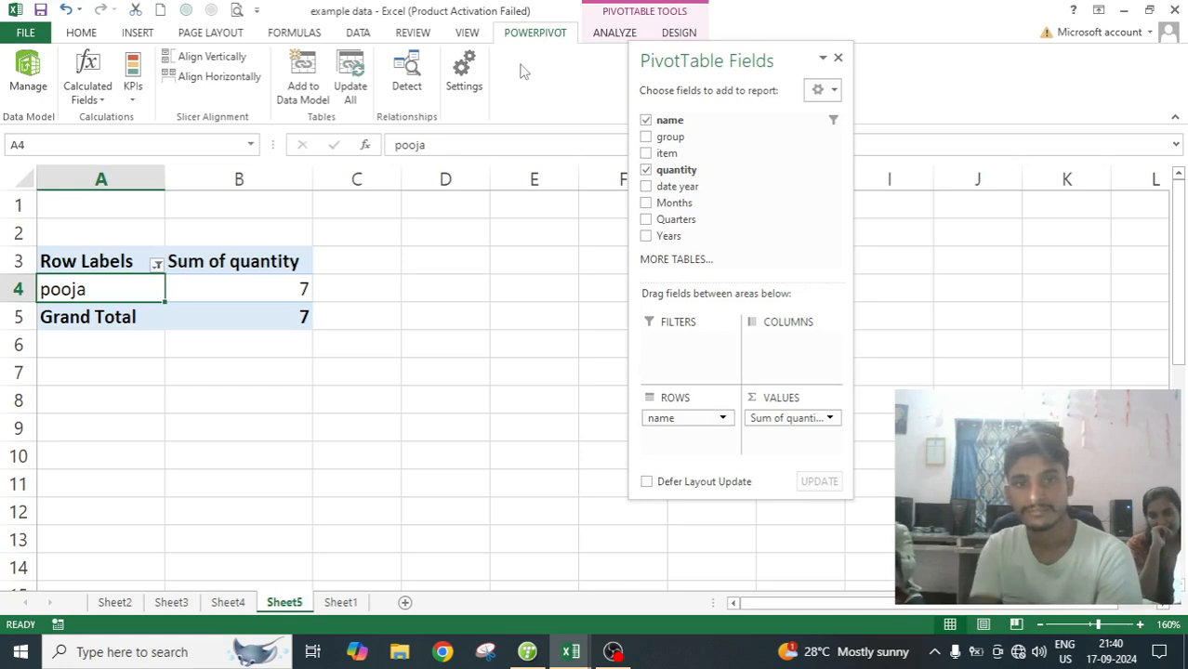
left_click(617, 31)
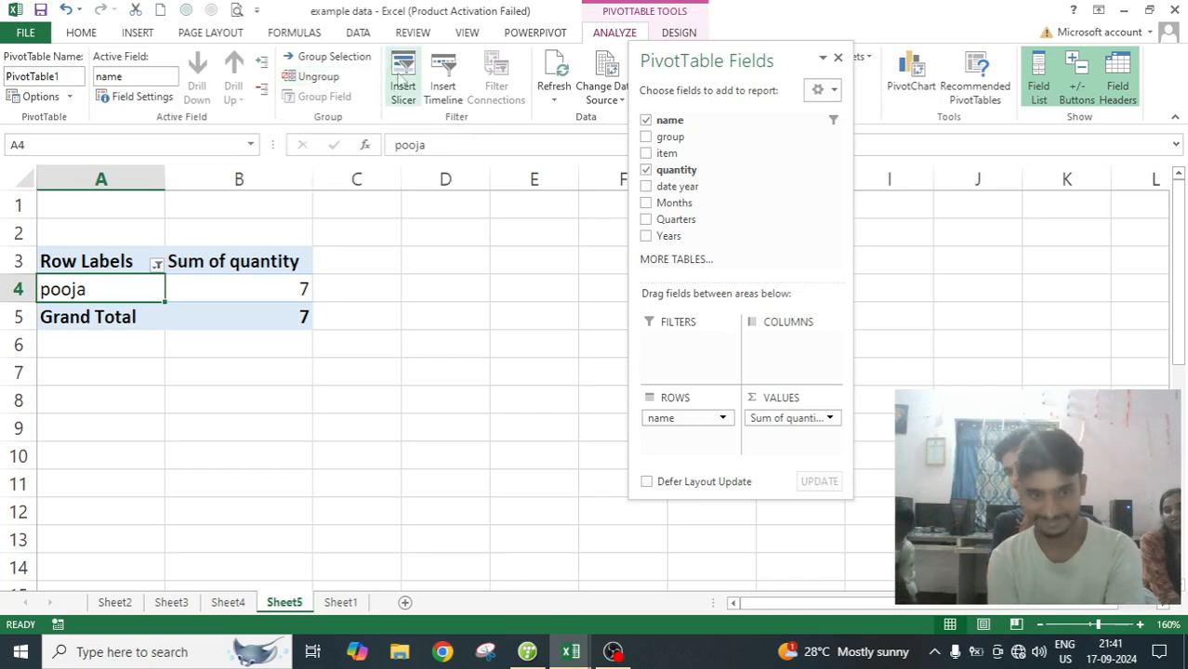
left_click(157, 265)
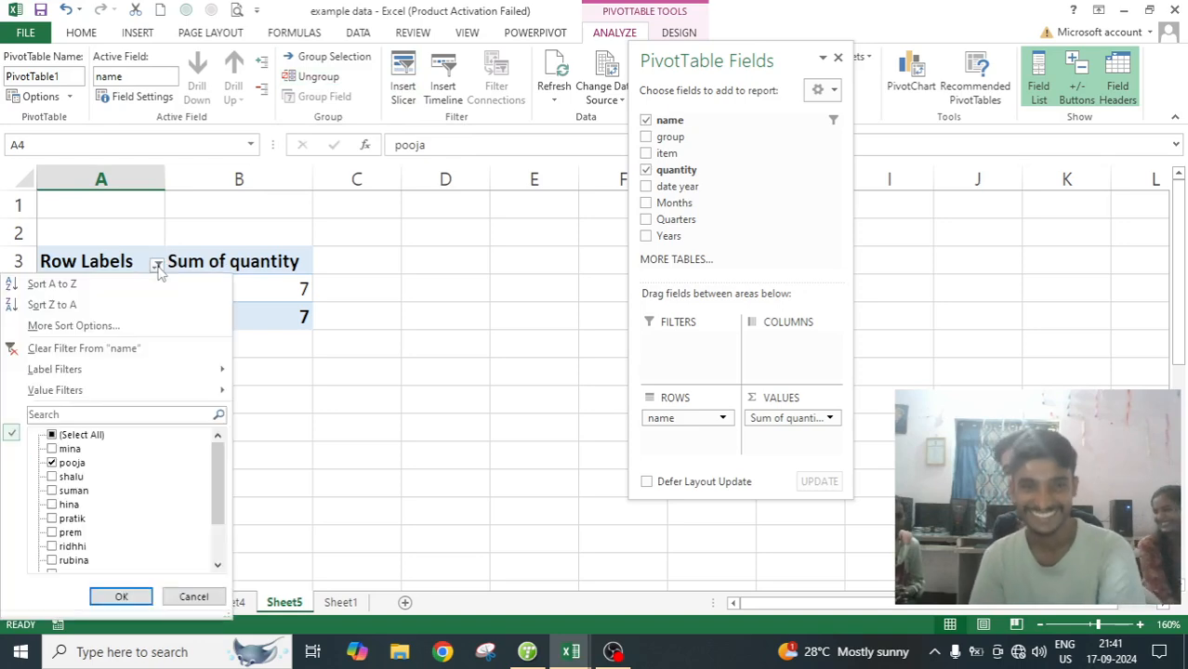
left_click(88, 350)
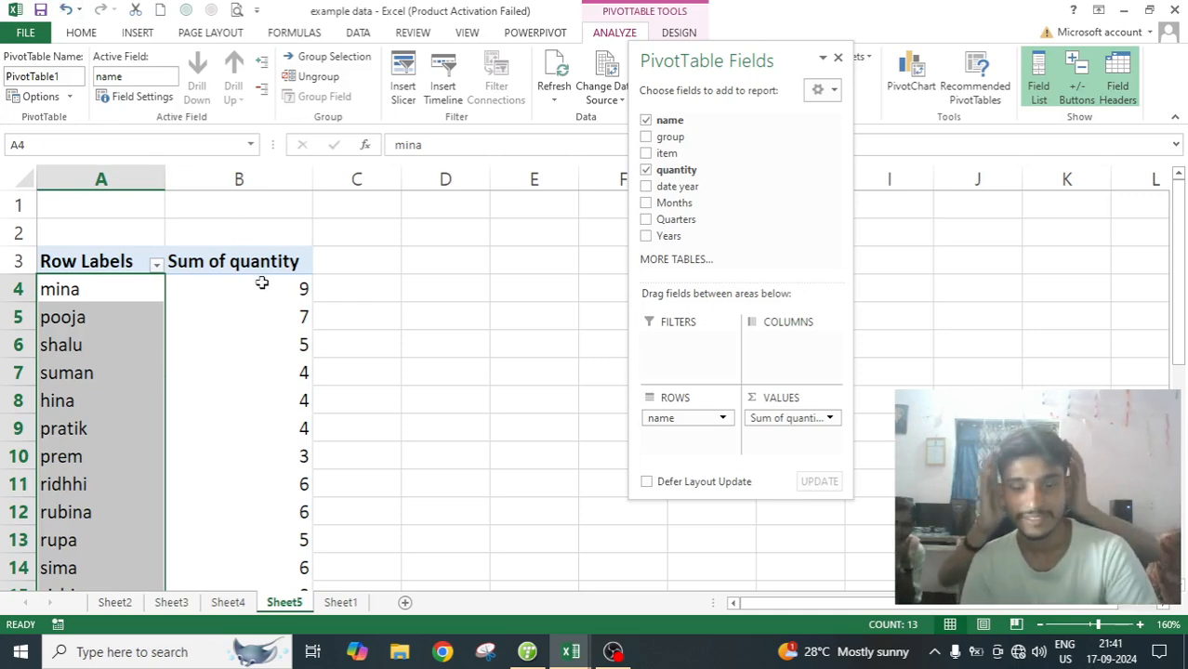
Step: Insert slicers for the name and quantity fields of the PivotTable
left_click_drag(172, 319, 202, 329)
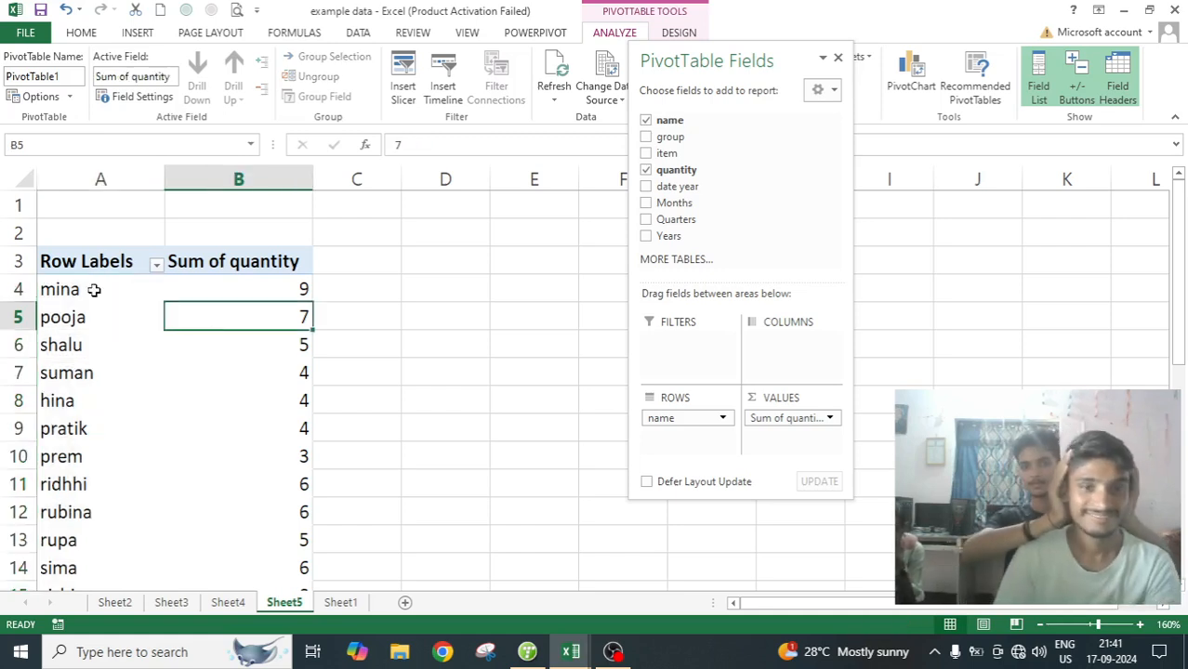
left_click(91, 289)
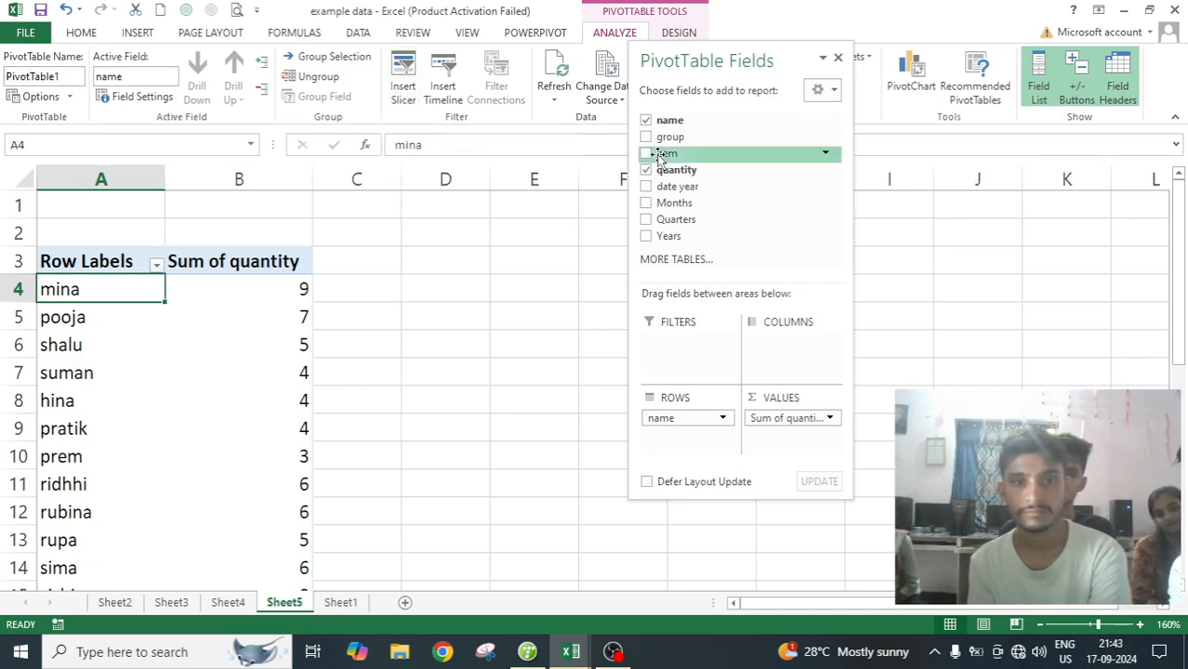
left_click(406, 74)
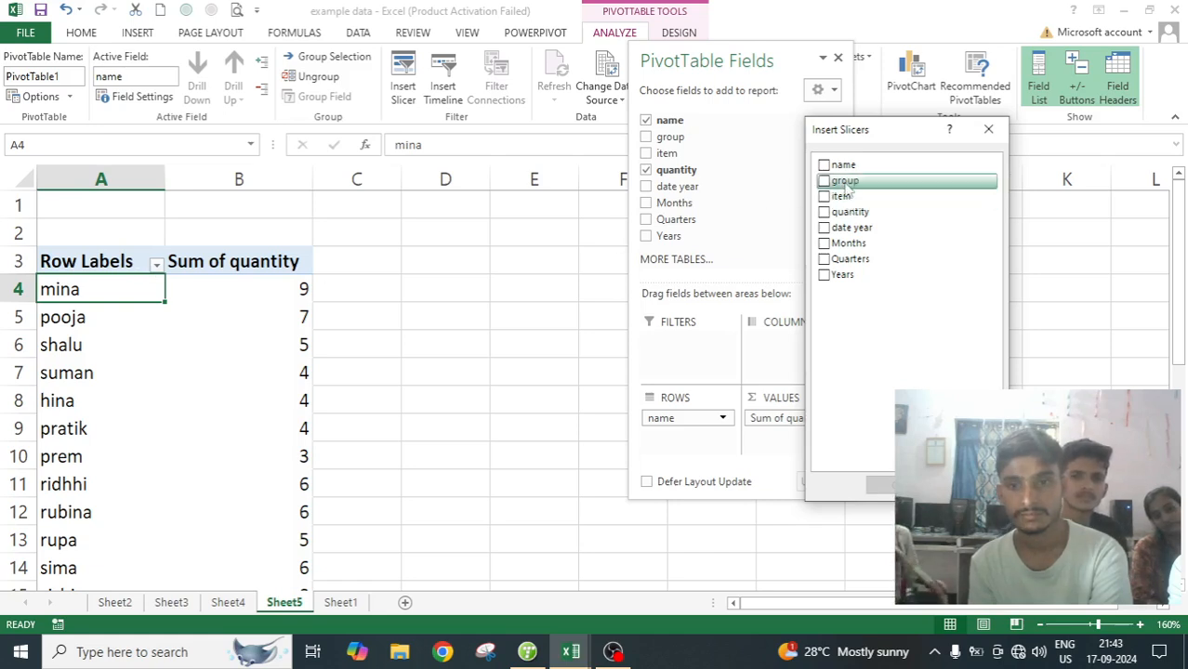
left_click_drag(874, 131, 436, 120)
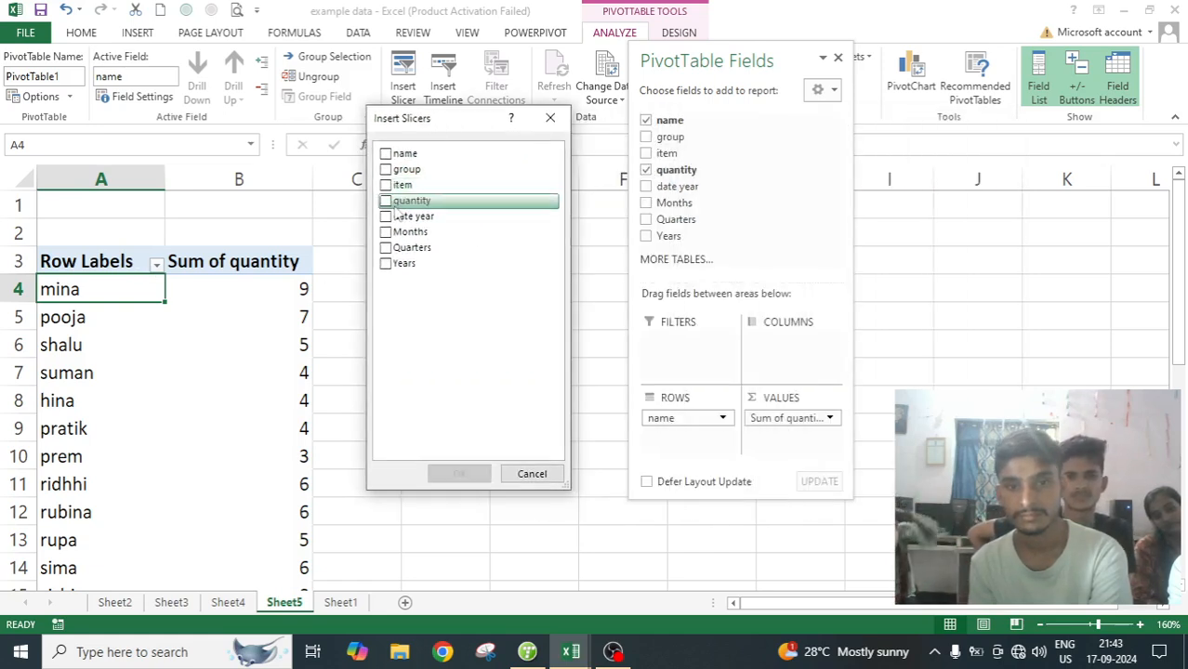
left_click(389, 155)
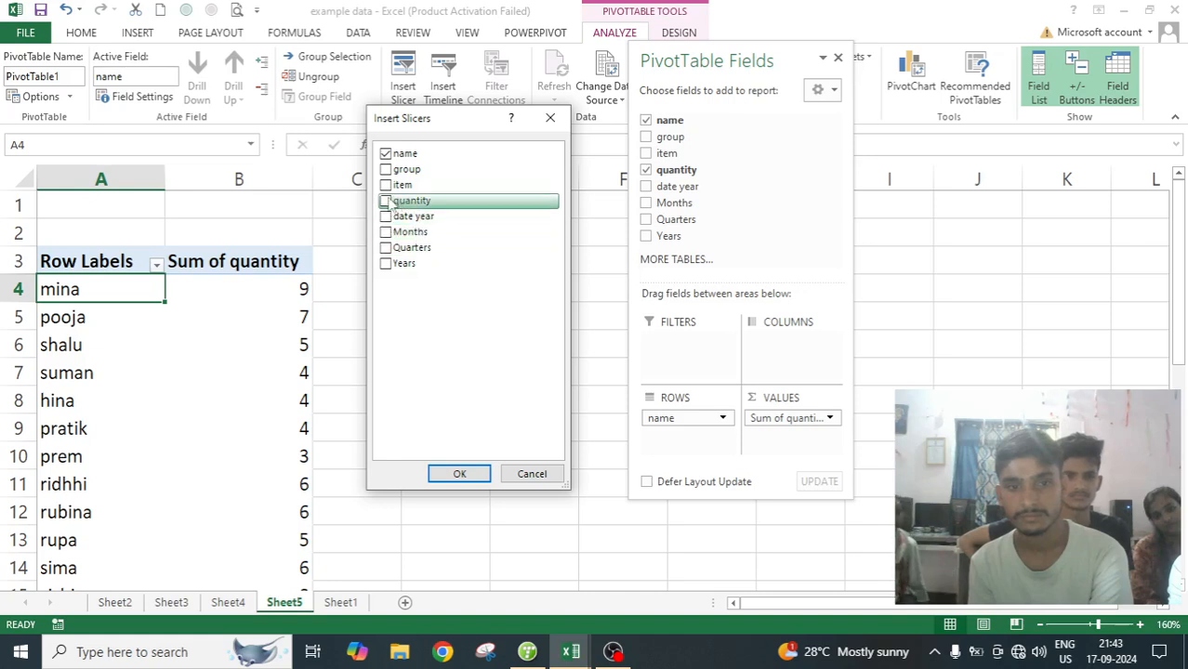
left_click(387, 201)
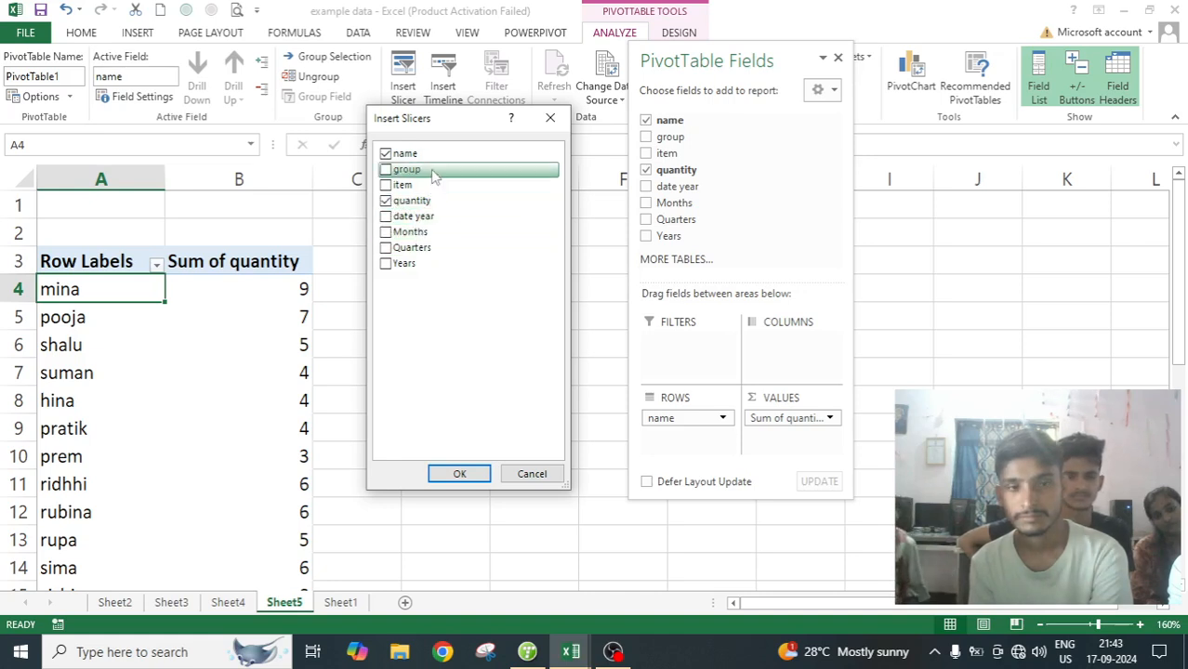
left_click(459, 474)
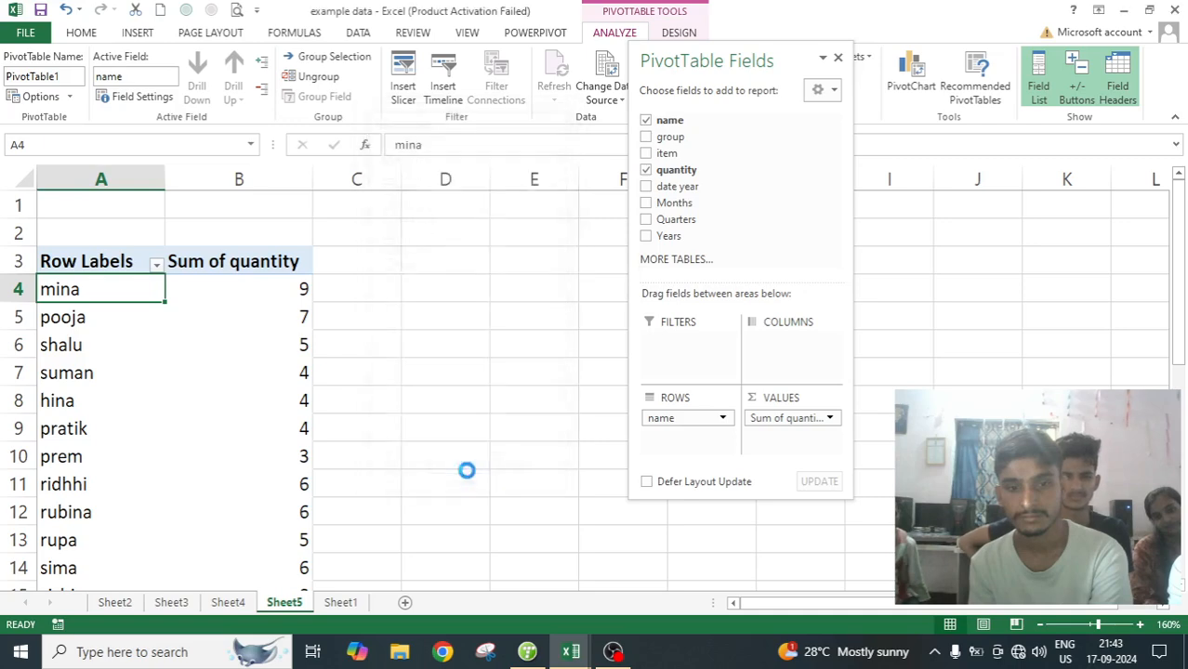
Step: Arrange the name and quantity slicers beside the PivotTable, with quantity nearer the report
left_click_drag(597, 223, 637, 238)
left_click_drag(622, 296, 855, 222)
left_click_drag(417, 202, 424, 375)
left_click_drag(569, 226, 701, 258)
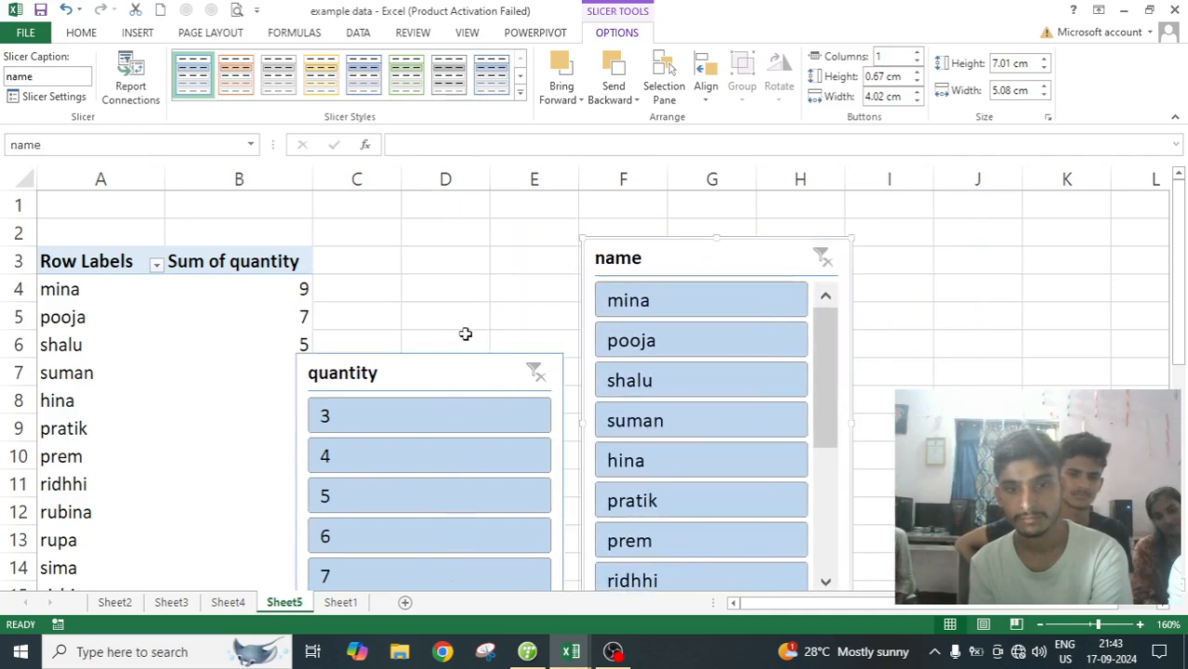
left_click_drag(438, 371, 464, 342)
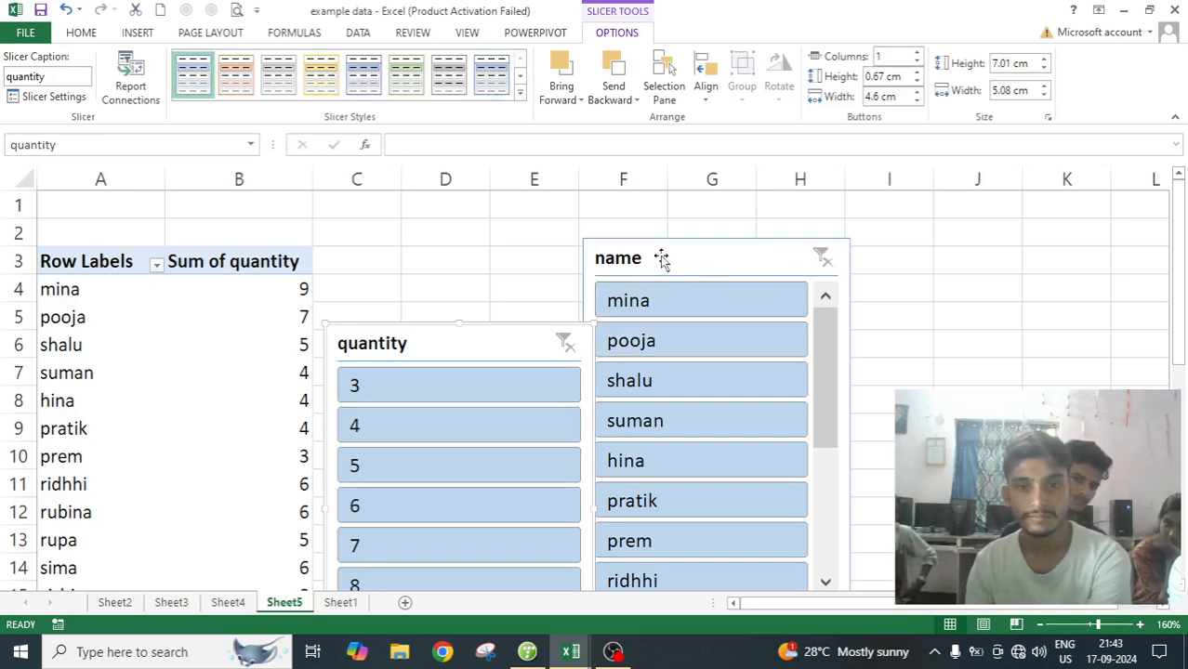
Step: Filter the PivotTable with the name slicer by the first, second and sixth names, one at a time
left_click(657, 307)
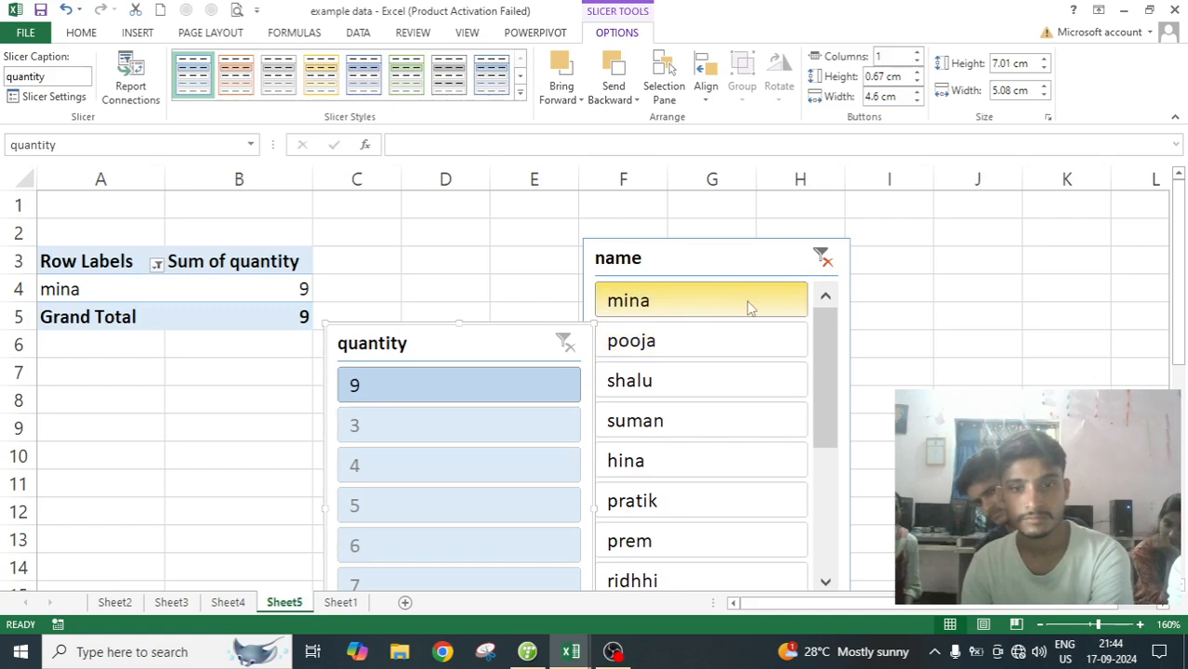
left_click(668, 346)
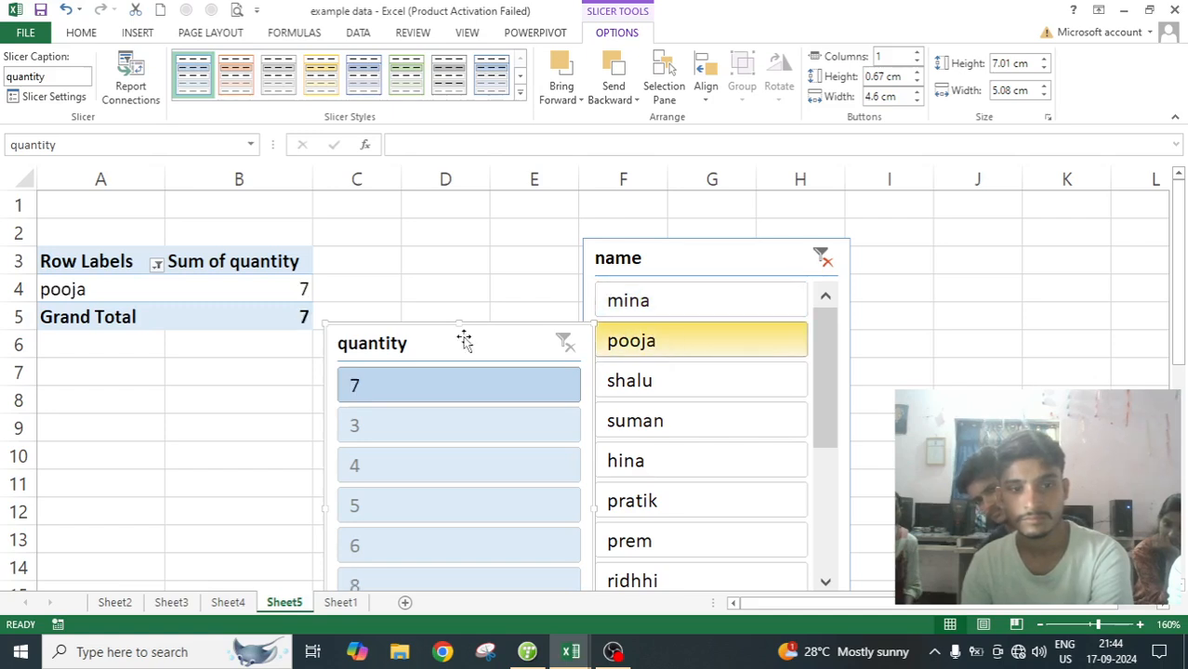
left_click(703, 492)
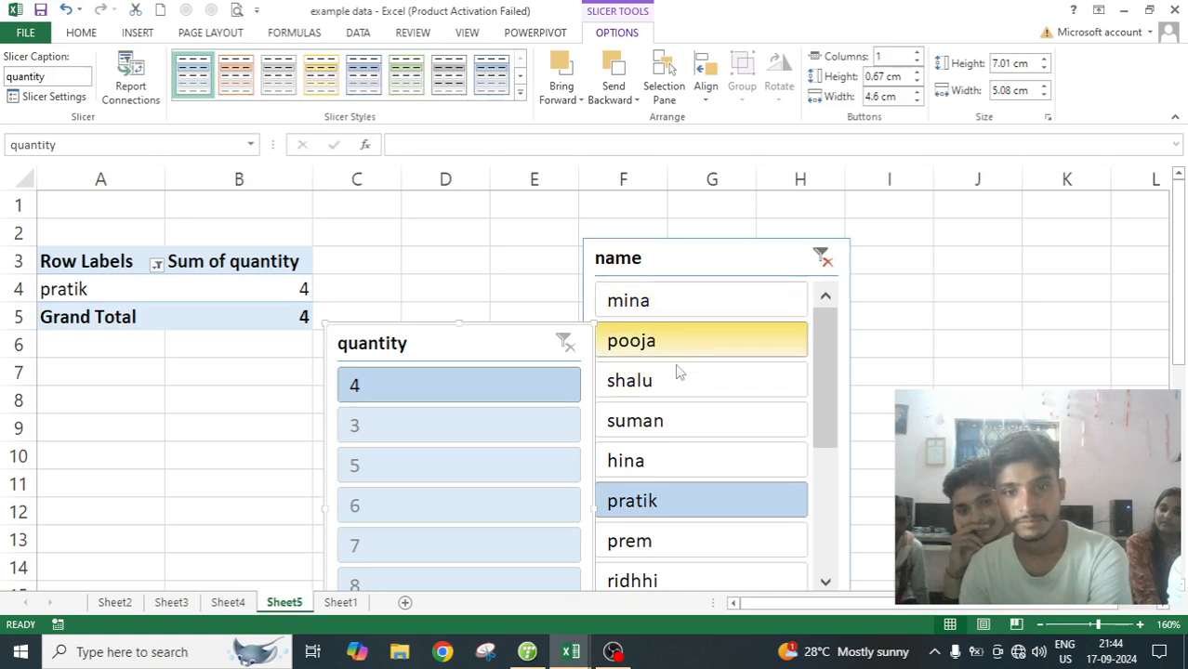
Step: Add the fourth, fifth, seventh and eighth names to the name slicer's selection, and clear its filter
left_click(680, 420, "ctrl")
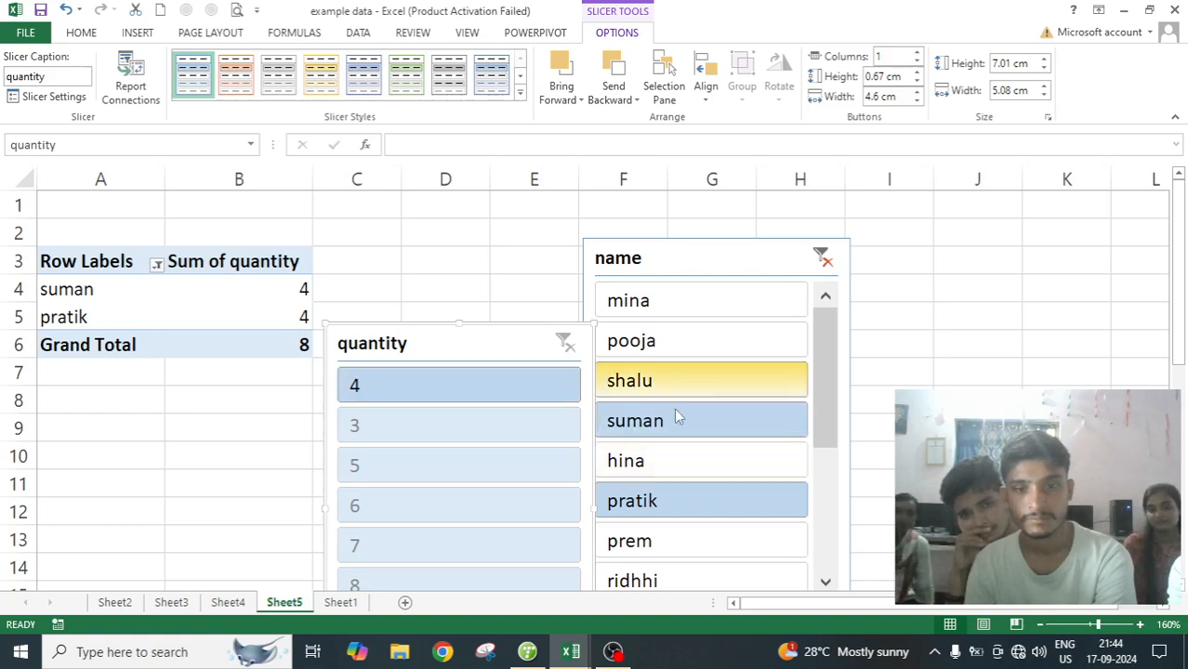
left_click(677, 461, "ctrl")
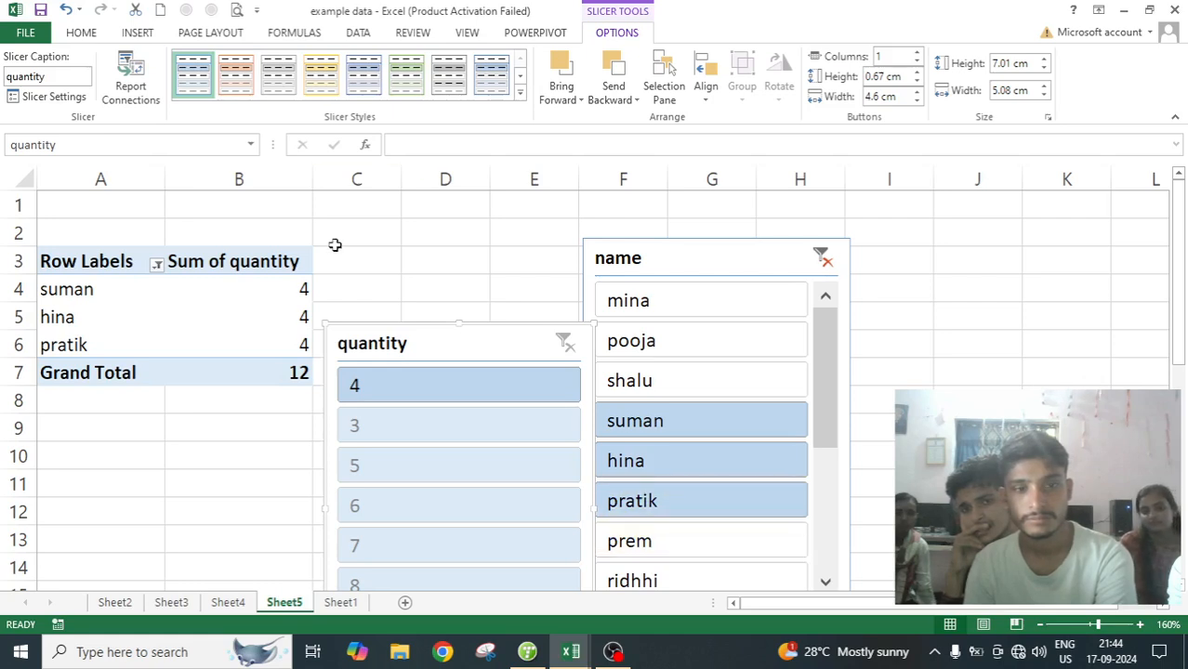
left_click(668, 576, "ctrl")
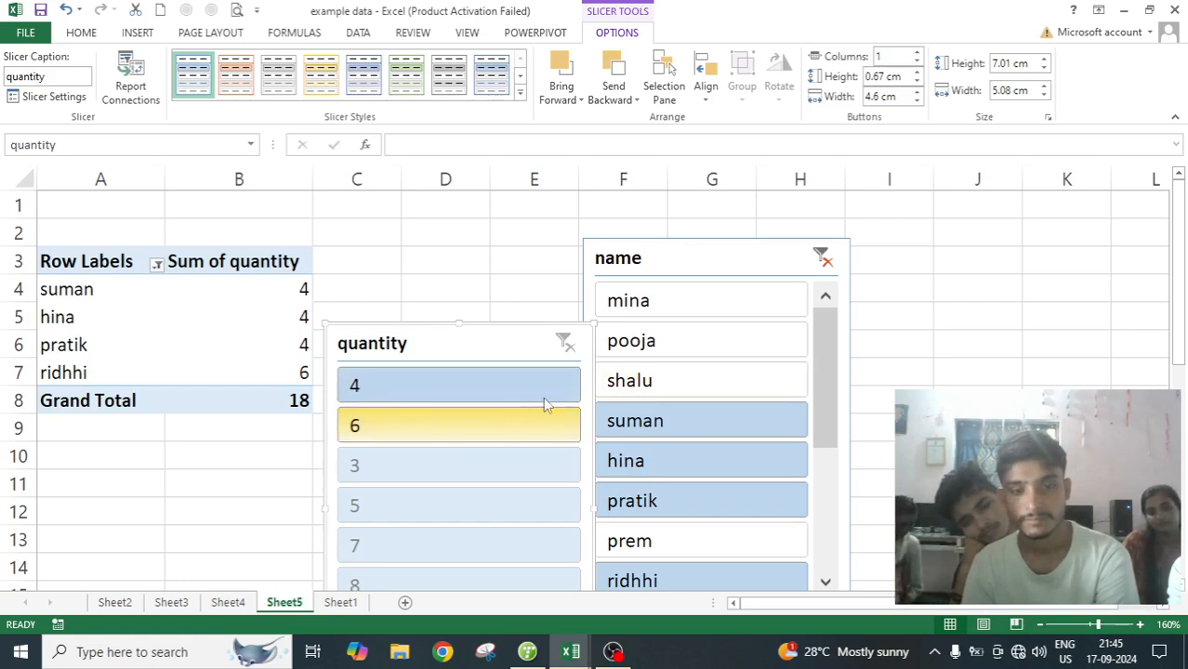
left_click(649, 543, "ctrl")
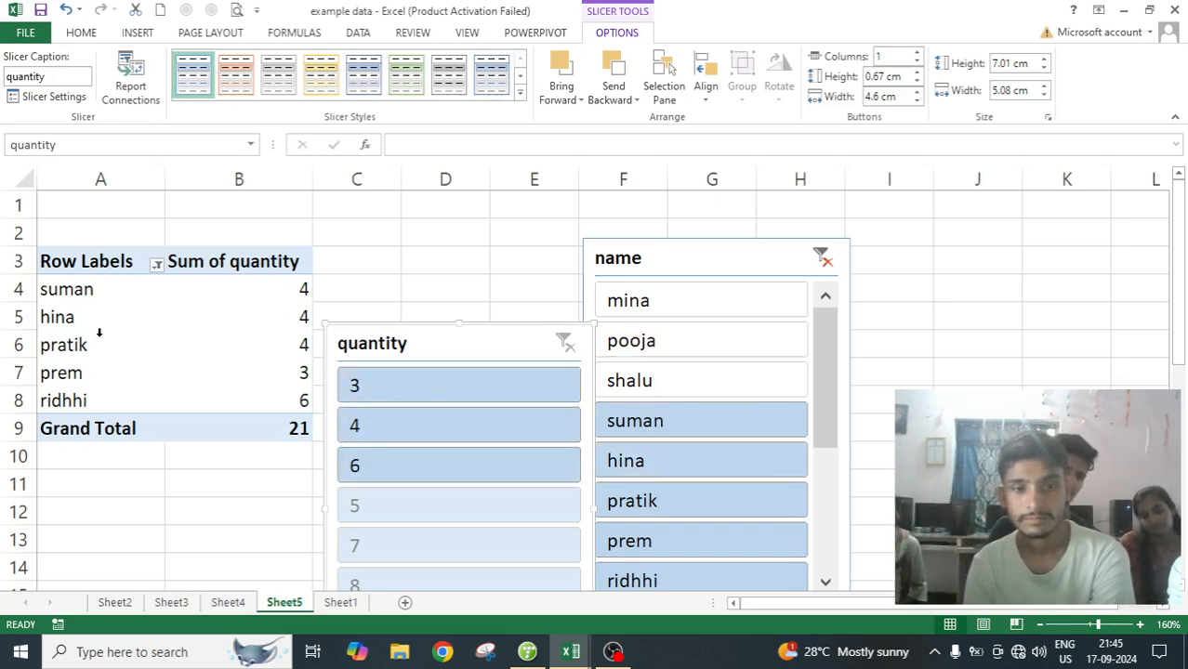
left_click(820, 259)
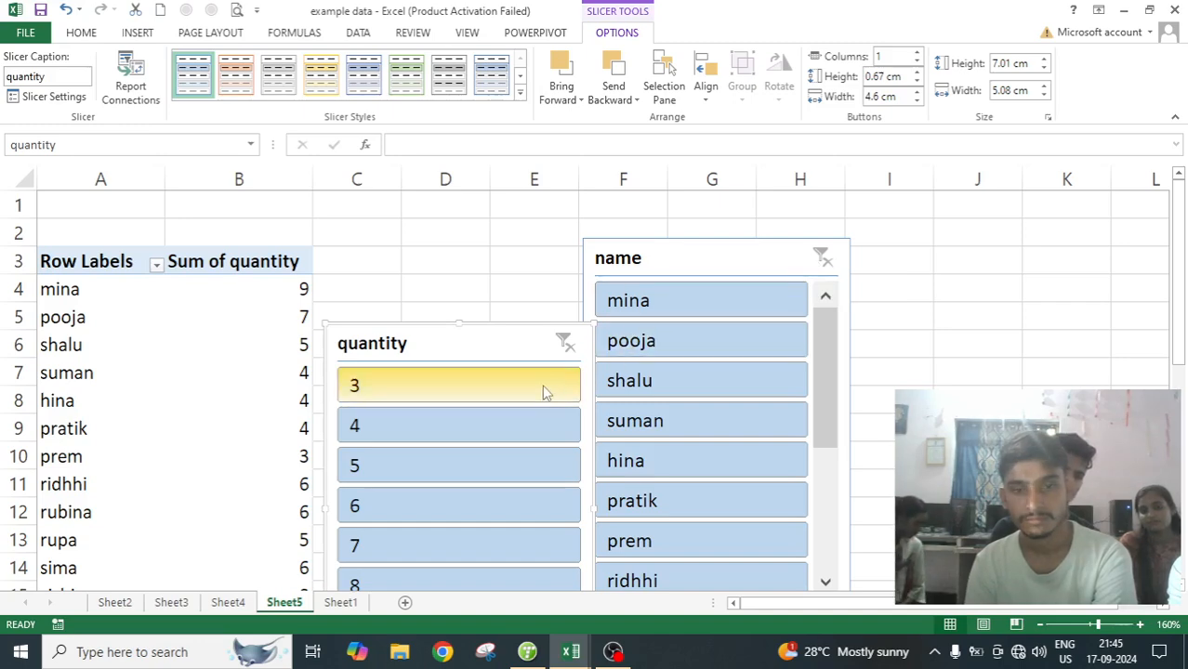
Step: Move the quantity slicer up and use it to filter the PivotTable by quantity 8 and by quantity 4
left_click_drag(517, 343, 519, 282)
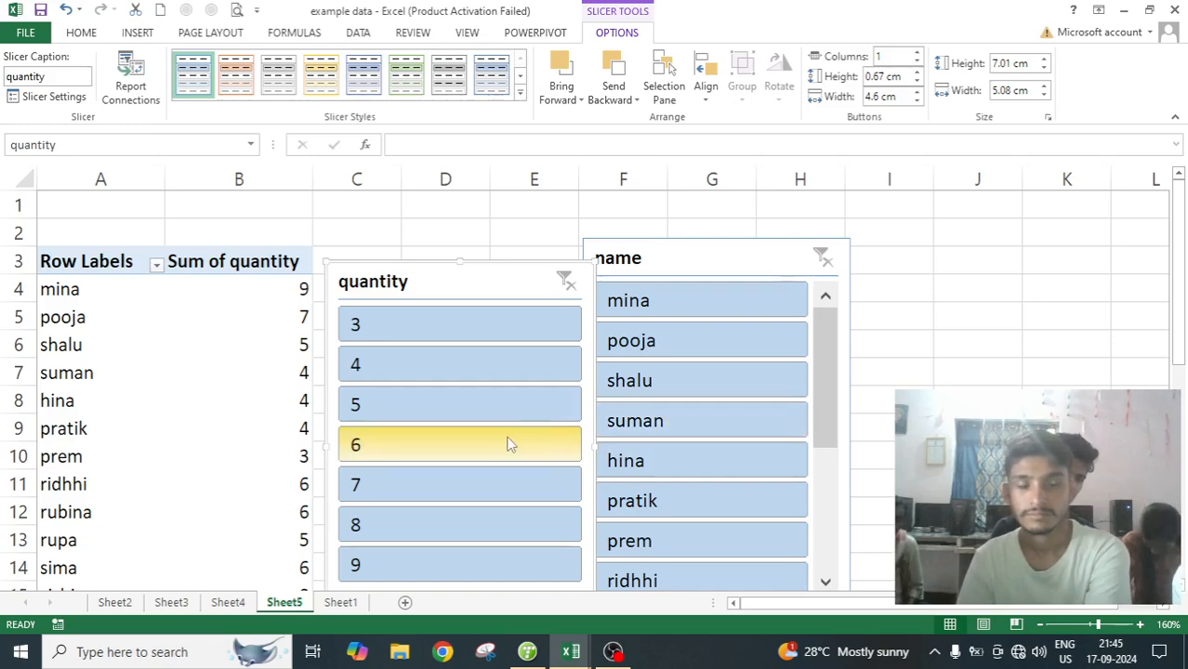
left_click(406, 520)
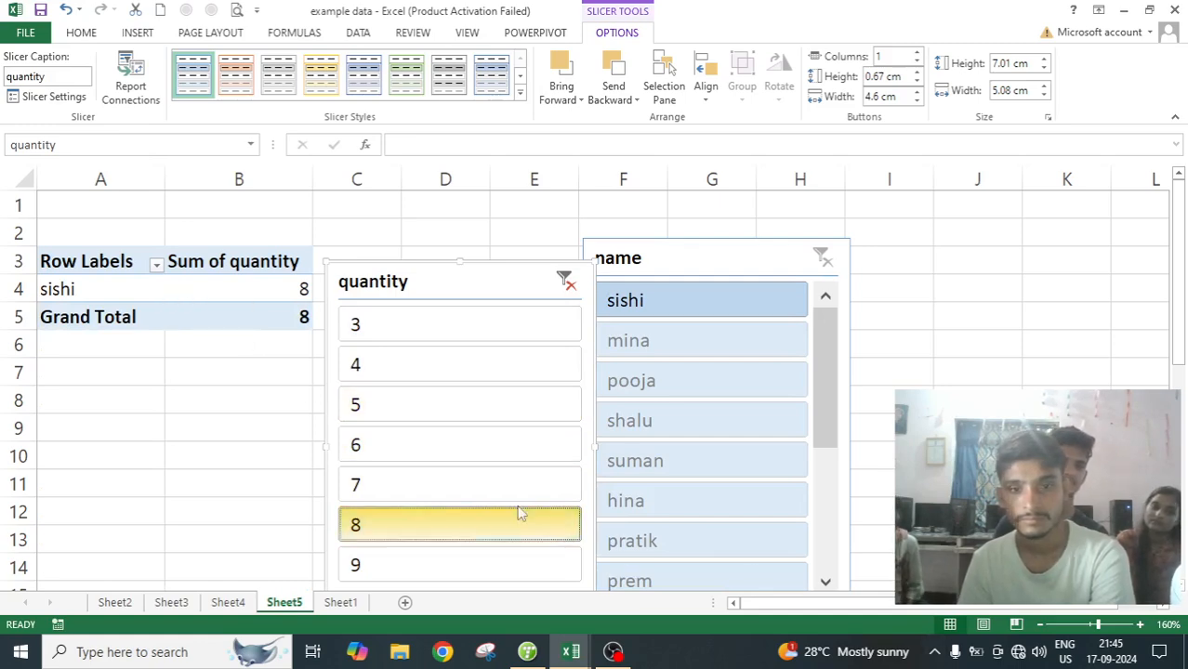
left_click(509, 371)
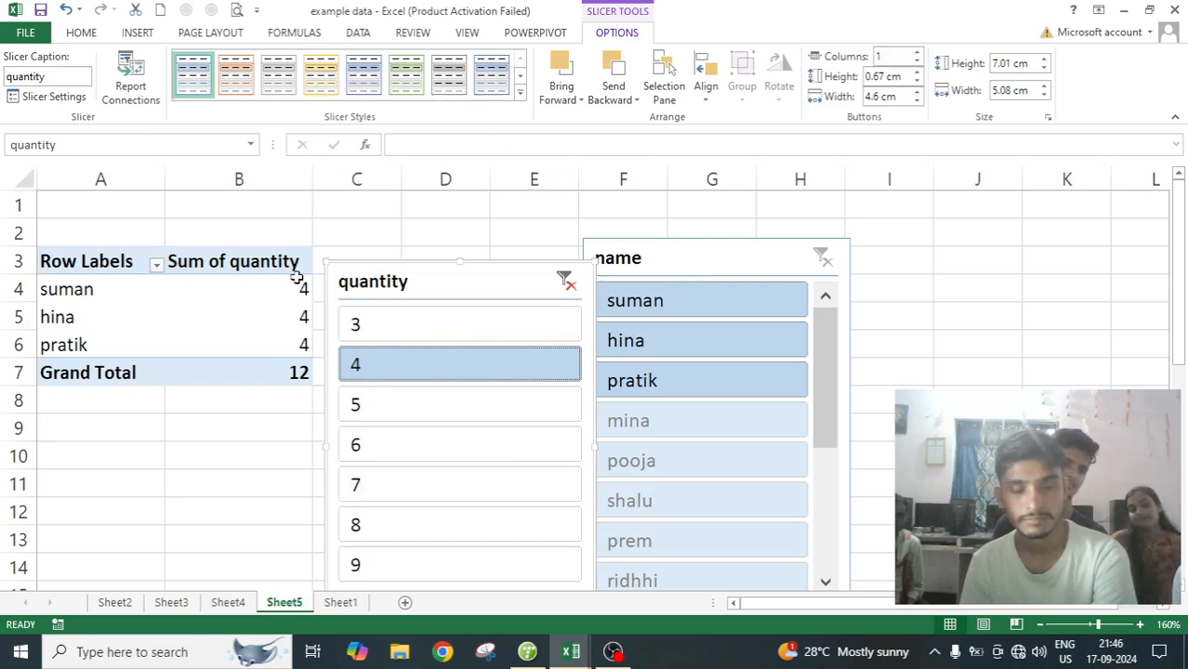
mouse_move(296, 276)
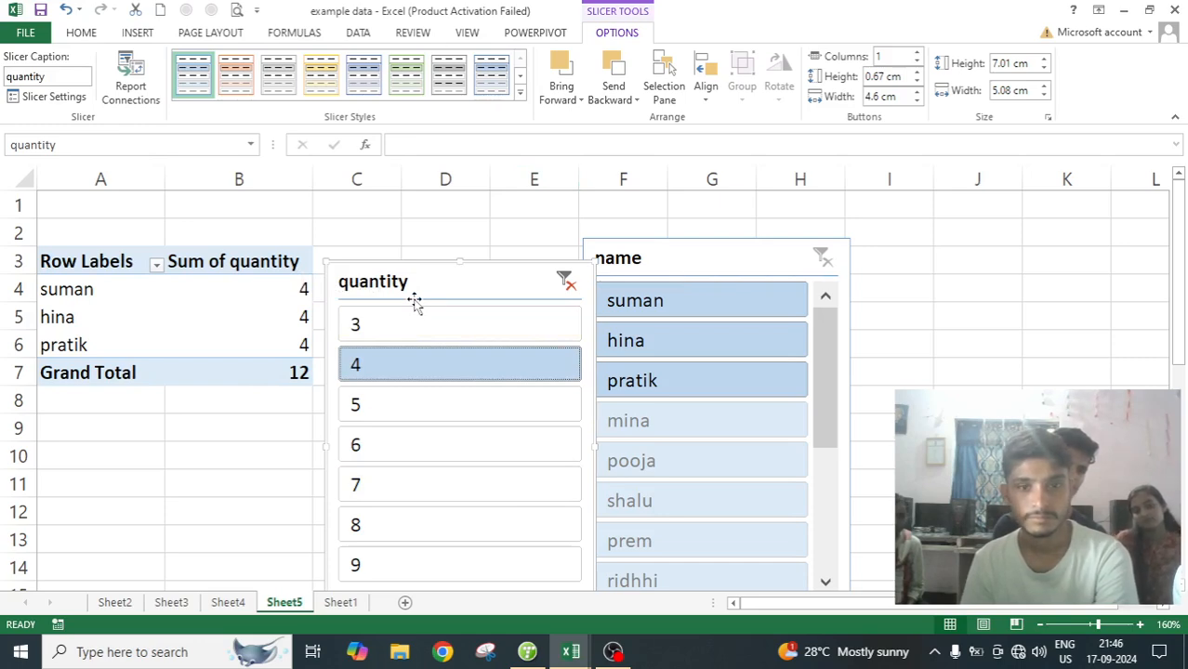
Step: Reposition the quantity and name slicers side by side so that they do not overlap
left_click_drag(711, 262, 754, 254)
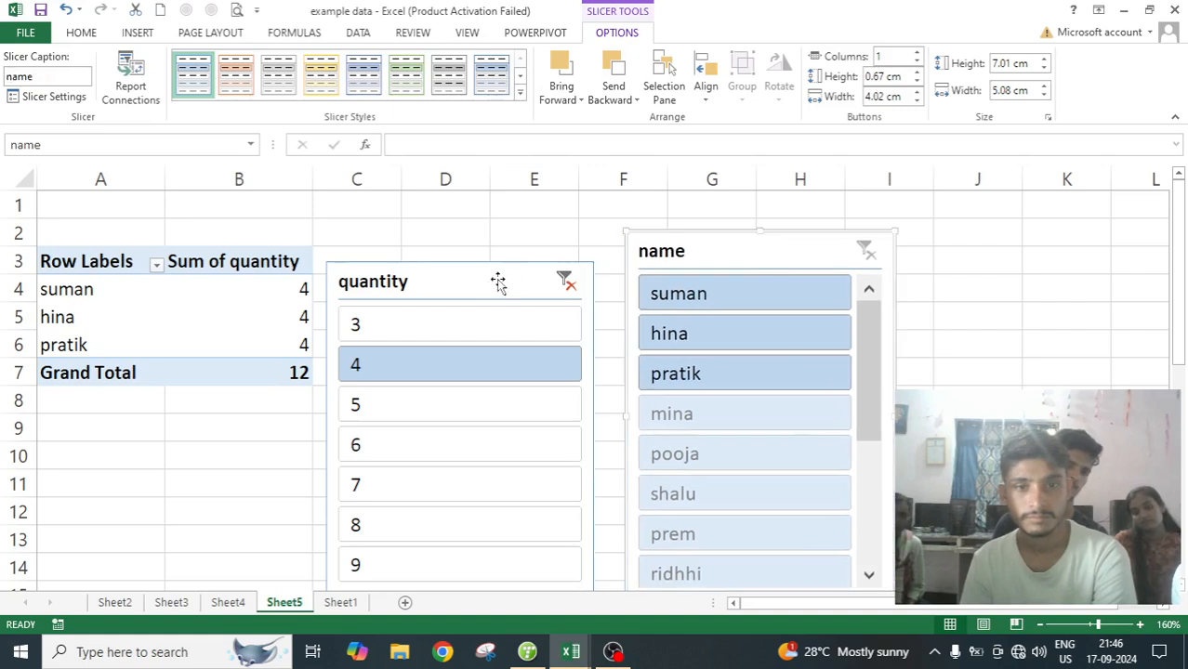
left_click_drag(511, 283, 558, 228)
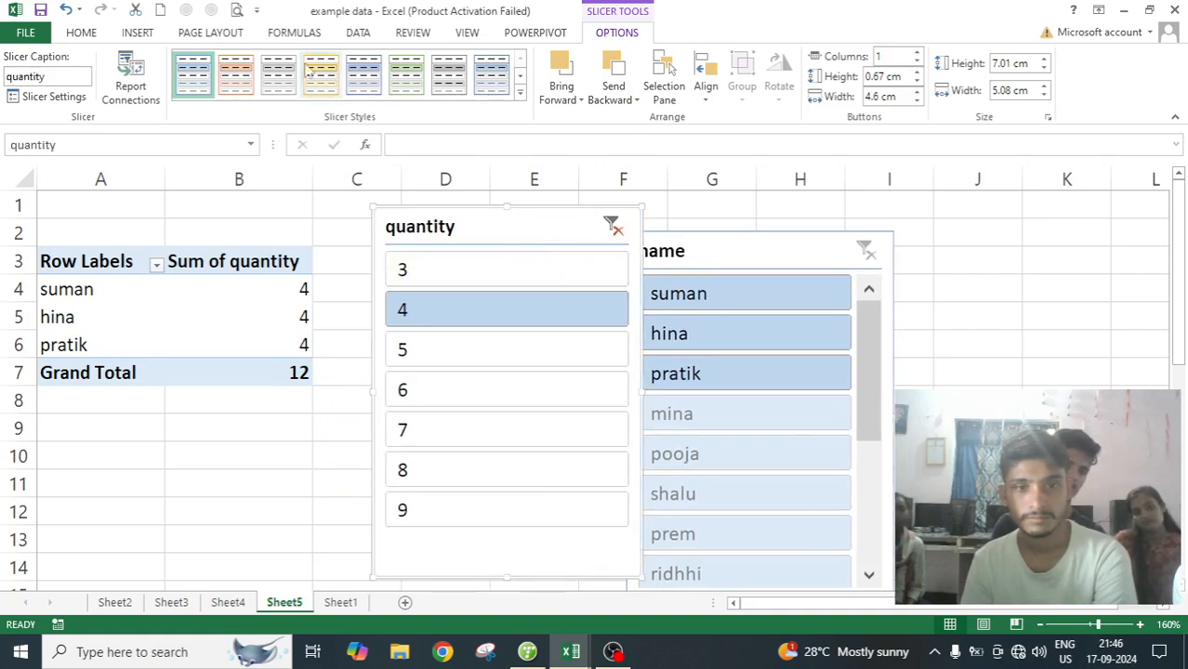
left_click(42, 96)
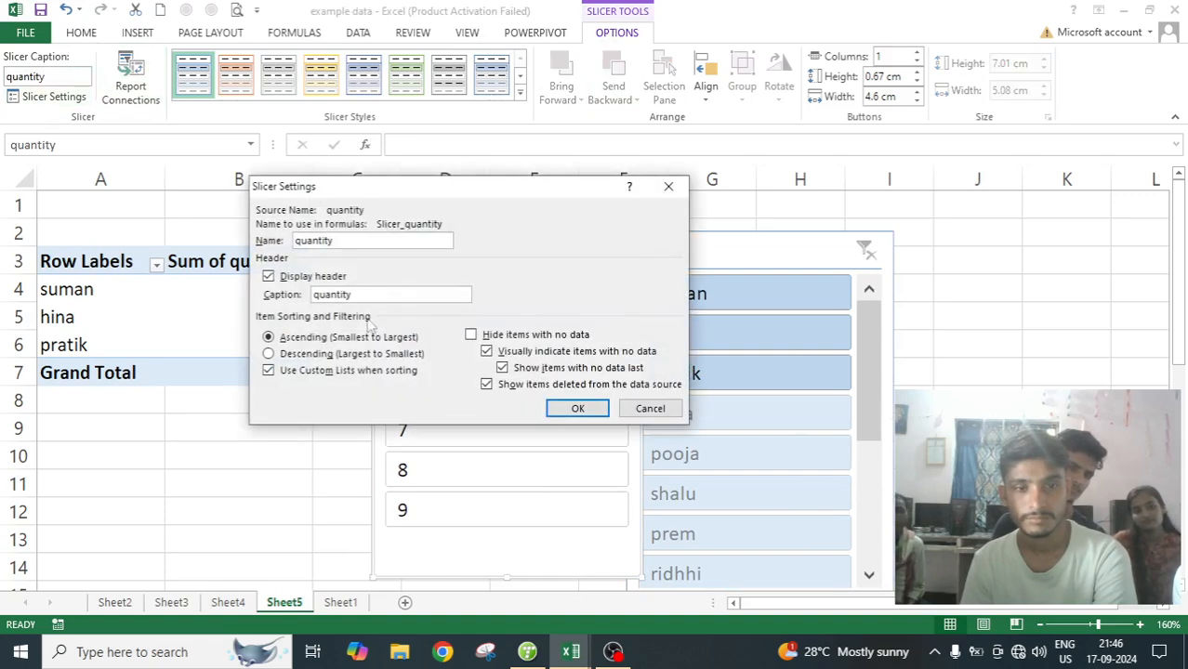
left_click(669, 187)
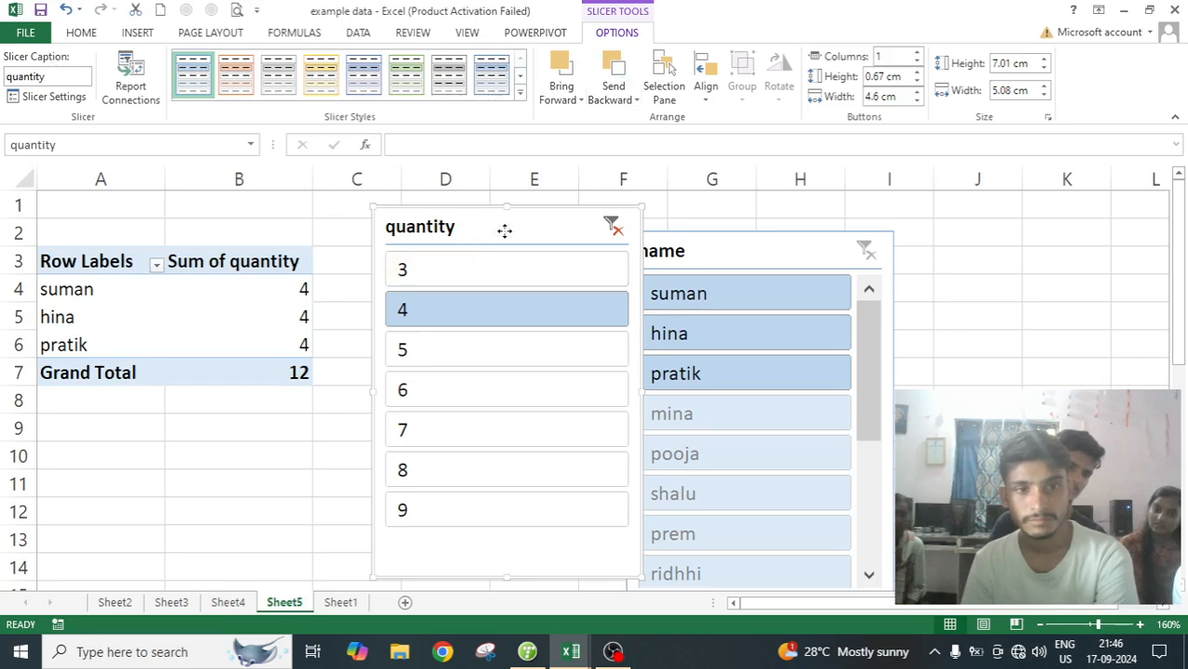
left_click(816, 260)
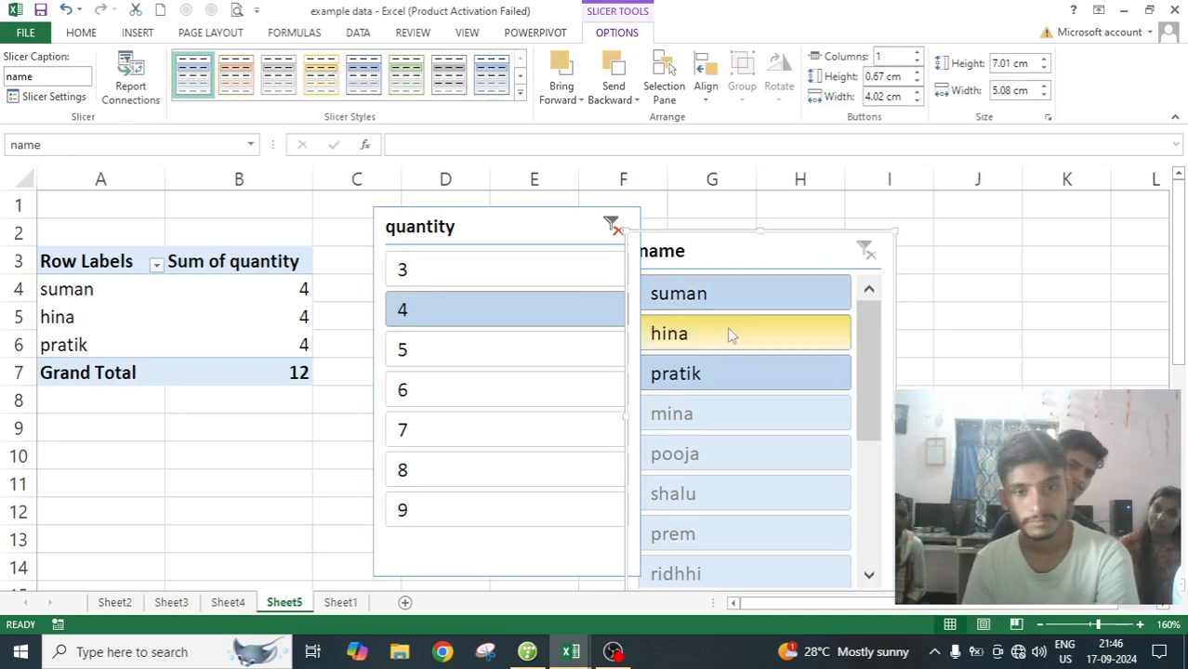
left_click_drag(762, 257, 814, 231)
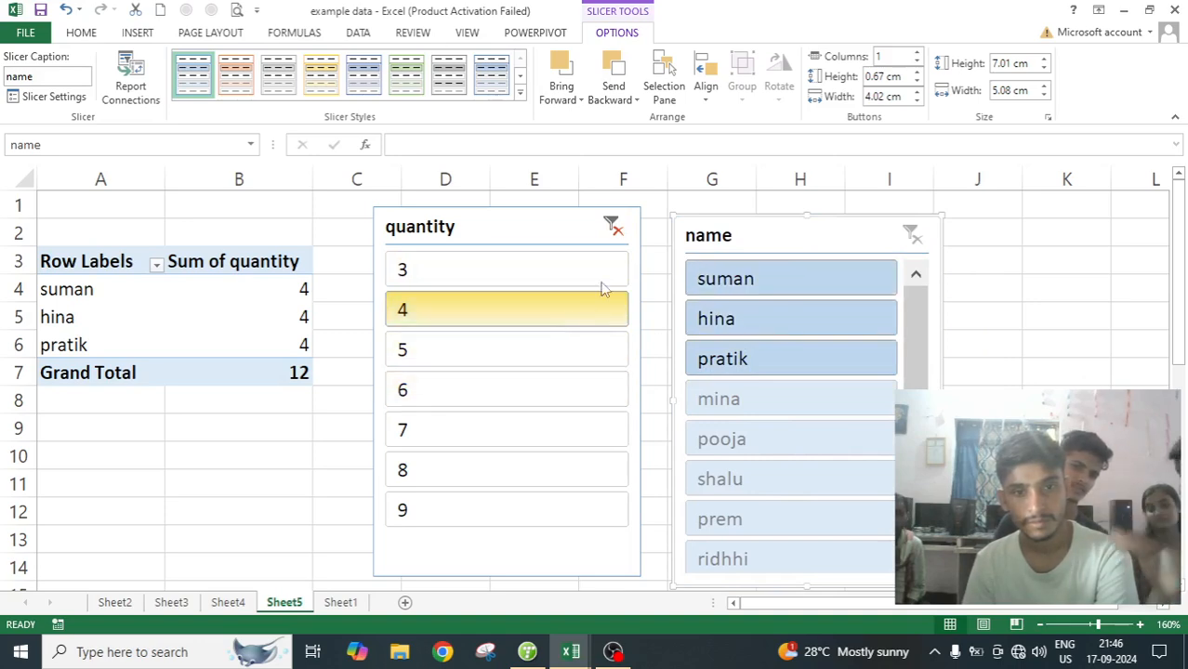
Step: Clear the quantity slicer's filter and move the slicer slightly down
left_click(613, 227)
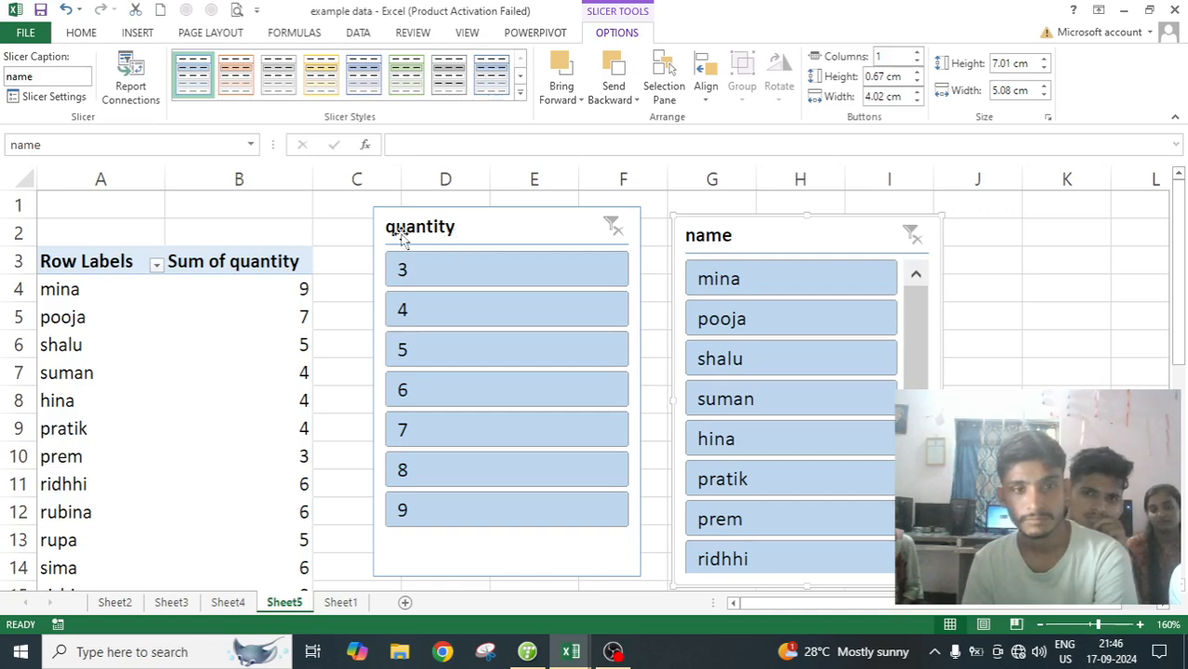
left_click_drag(457, 226, 454, 260)
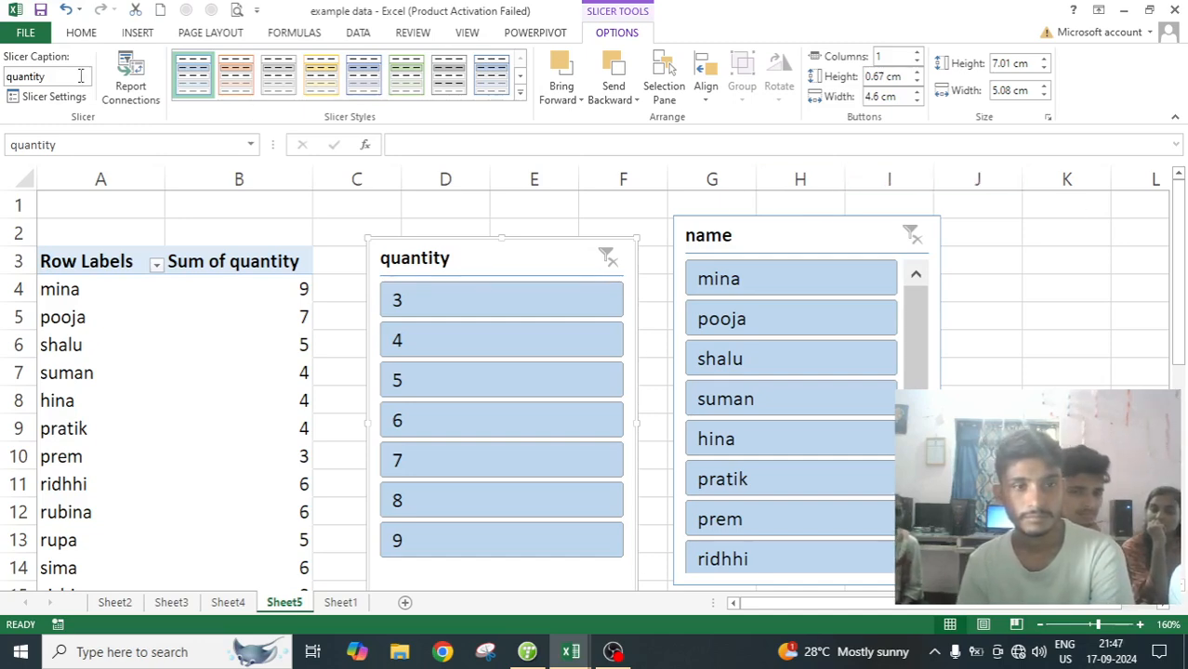
Step: Turn off Display header in the quantity slicer's settings
left_click(51, 97)
left_click_drag(397, 192, 359, 185)
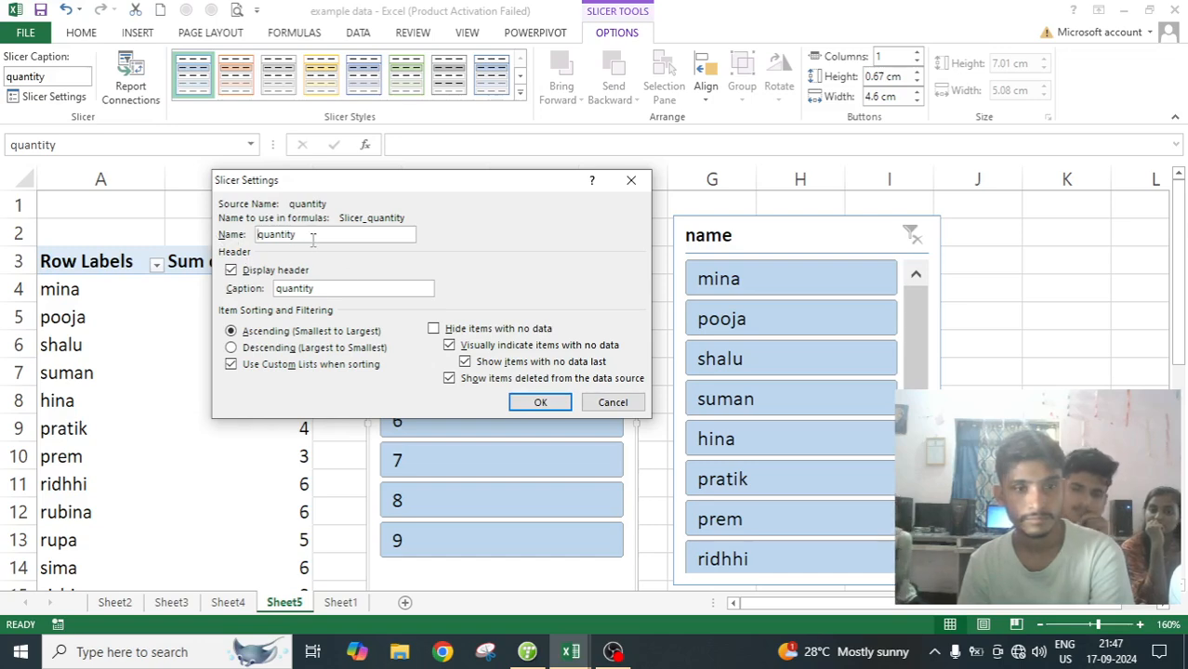
left_click_drag(424, 181, 607, 354)
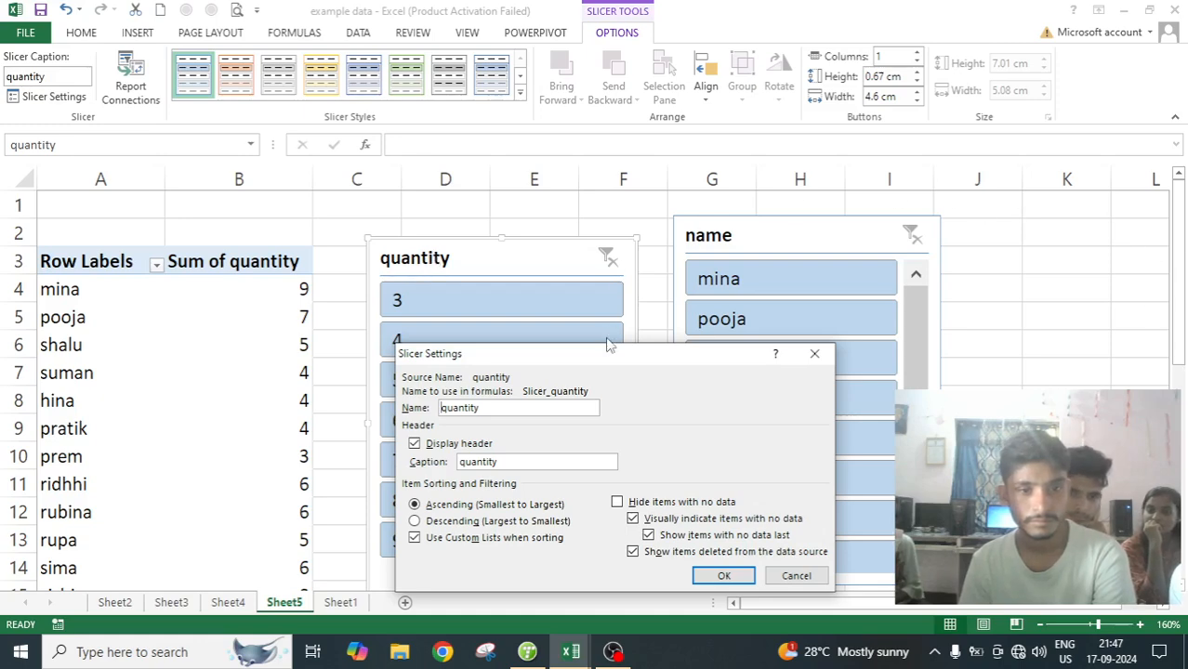
left_click_drag(604, 357, 613, 300)
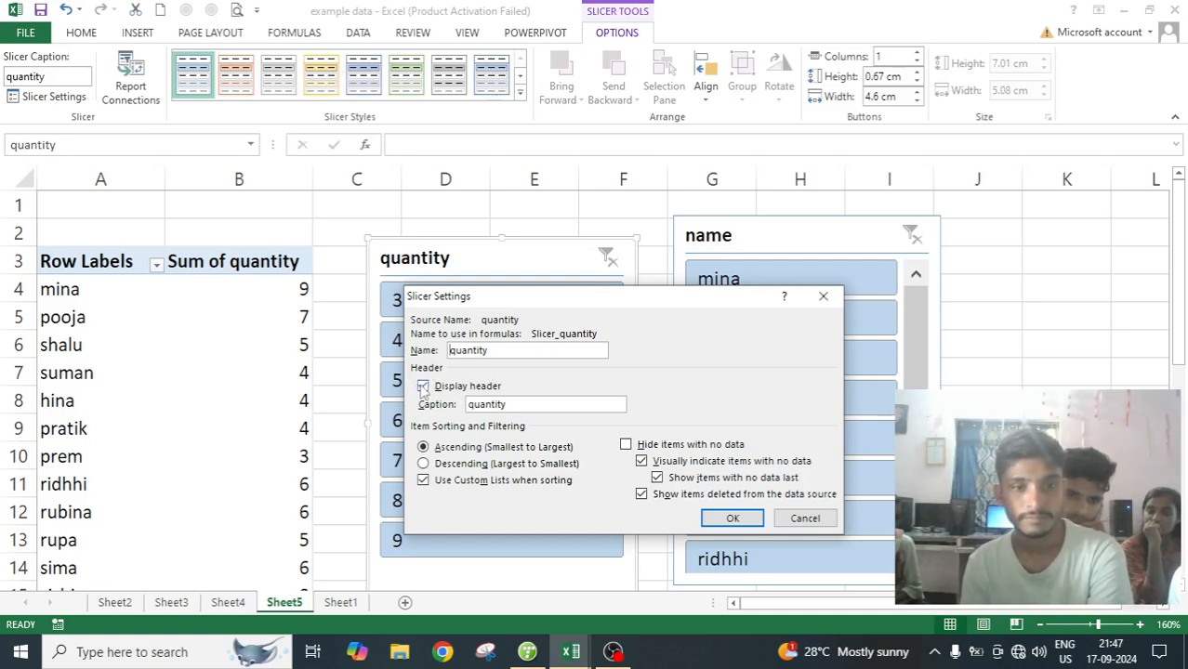
left_click(732, 517)
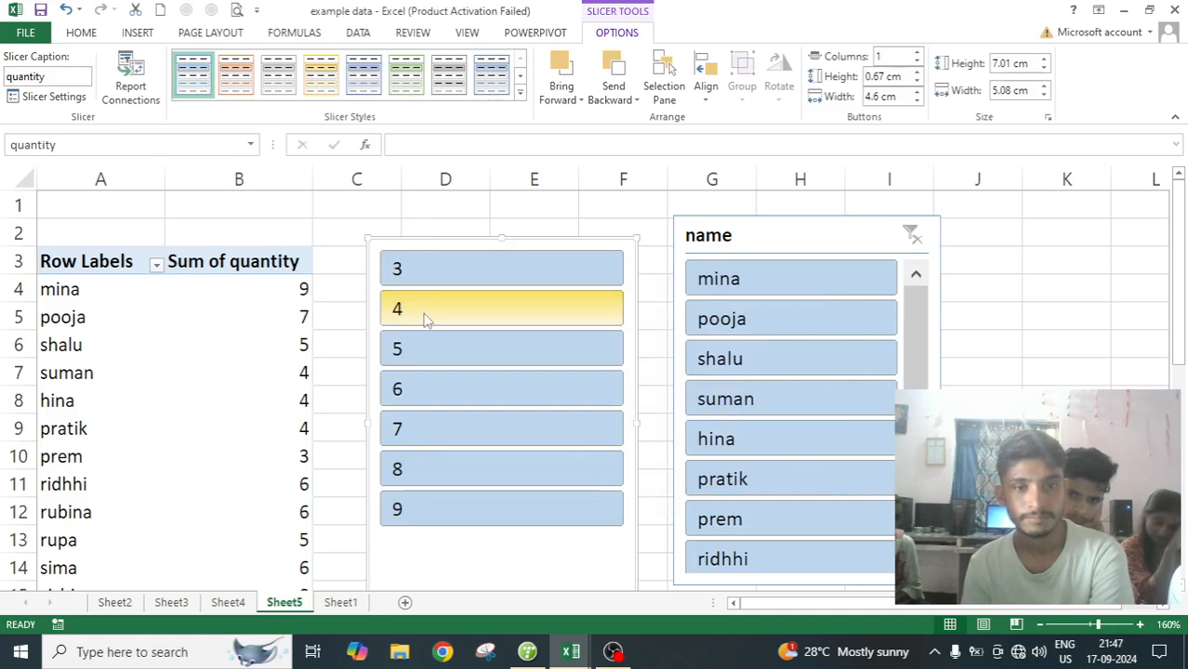
Step: Turn Display header back on in the quantity slicer's settings
left_click(62, 101)
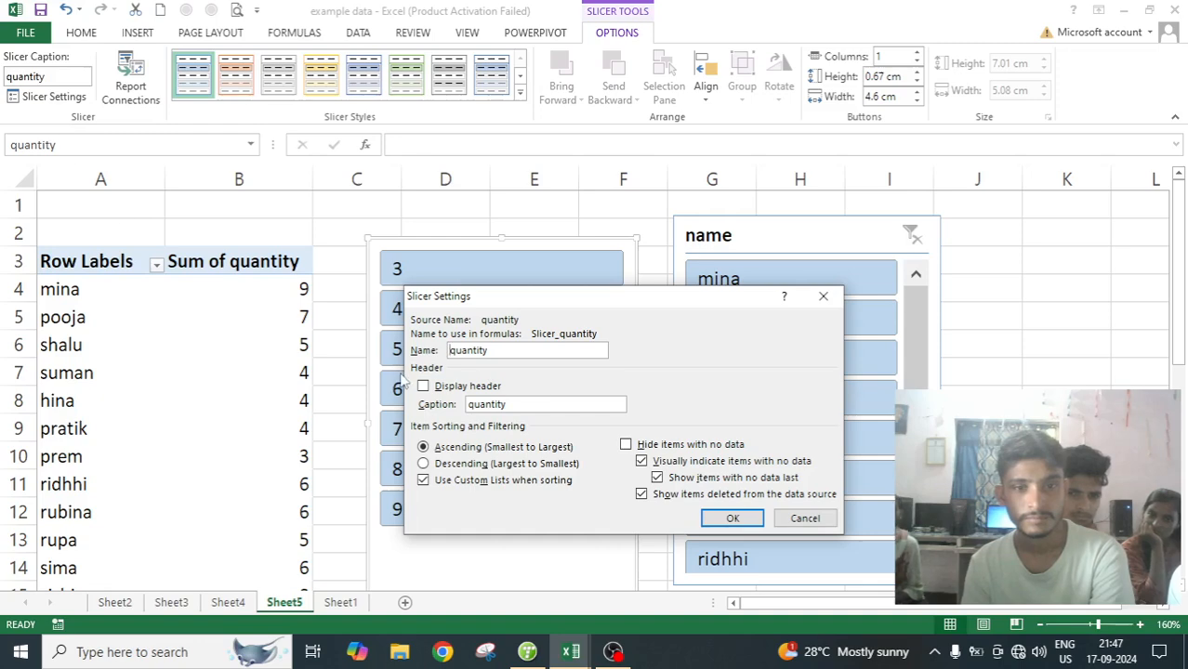
left_click(423, 386)
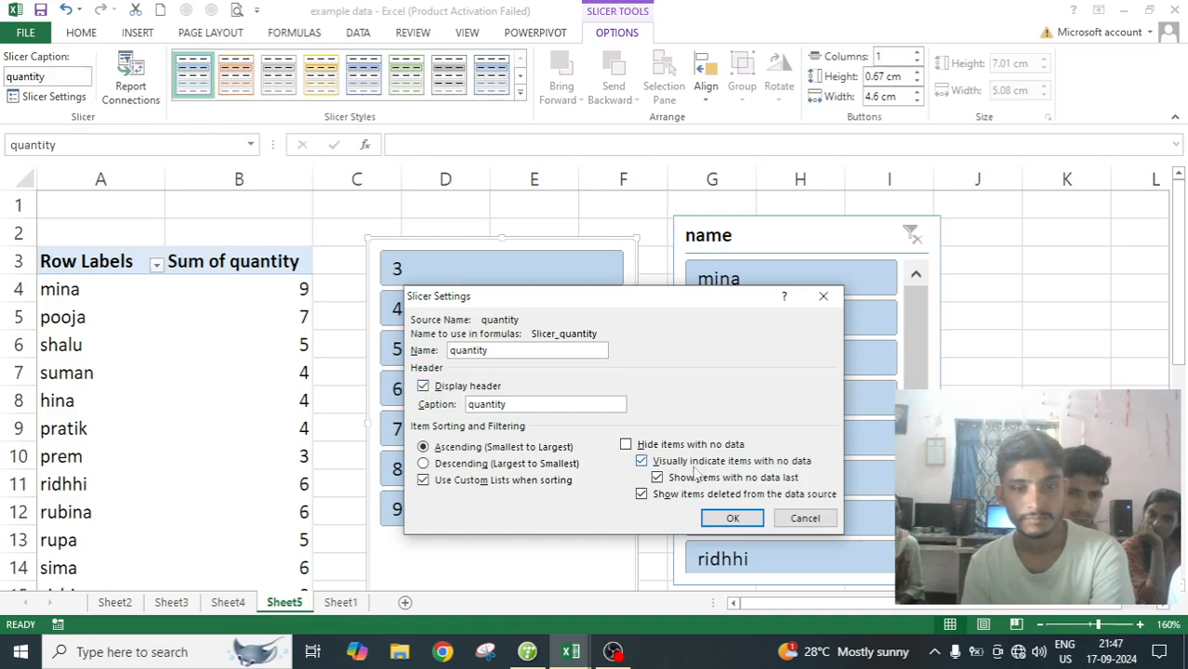
left_click(732, 517)
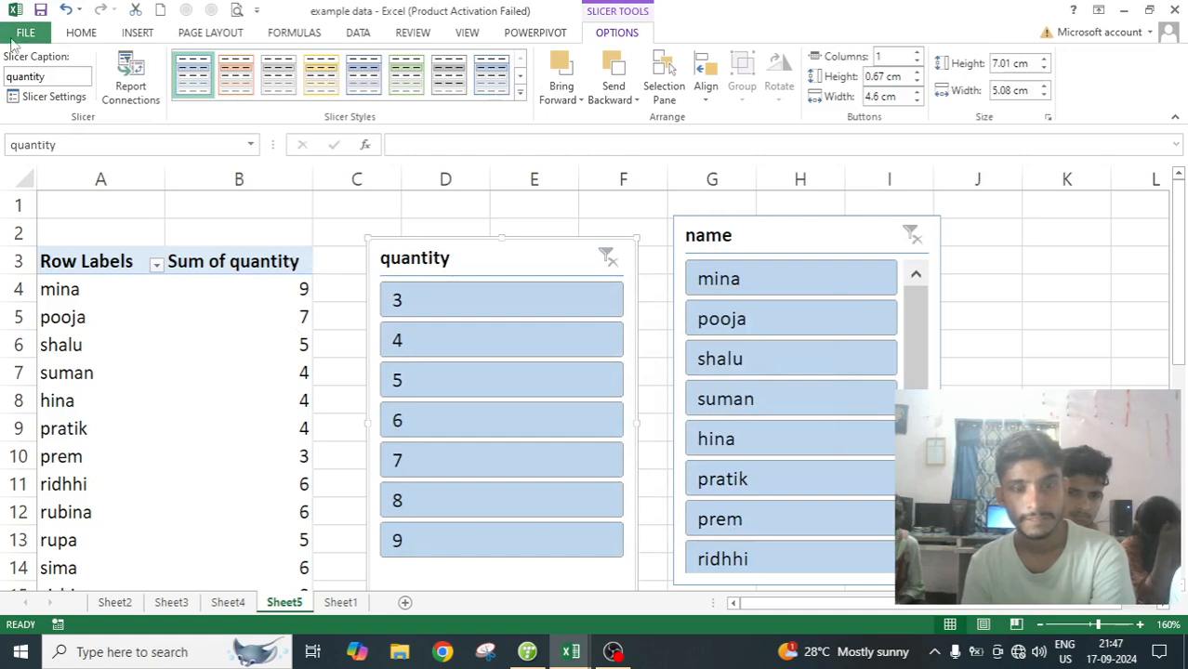
Step: Review the sorting and no-data item options in the quantity slicer's settings
left_click(46, 96)
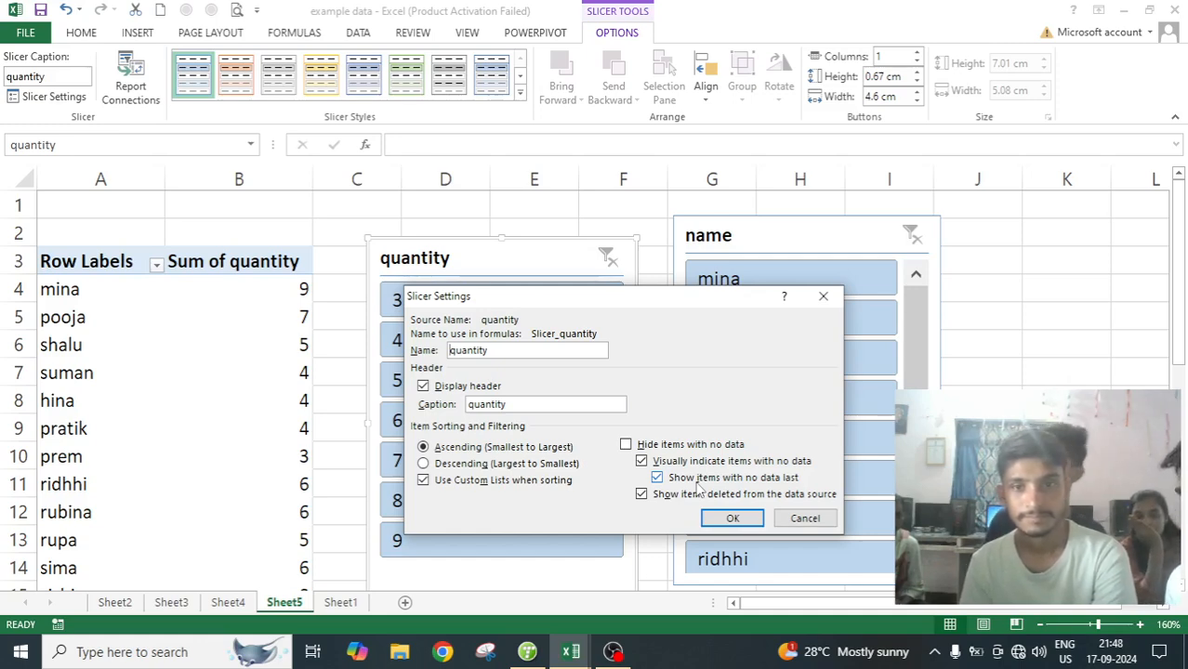
left_click(732, 518)
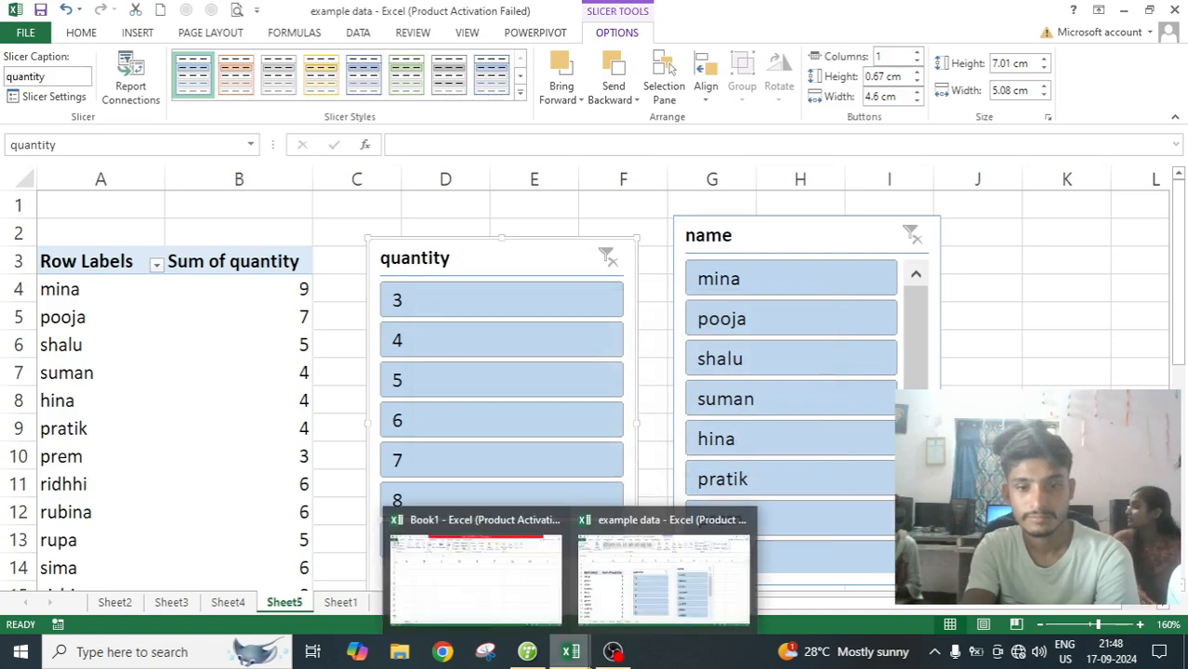
left_click(610, 656)
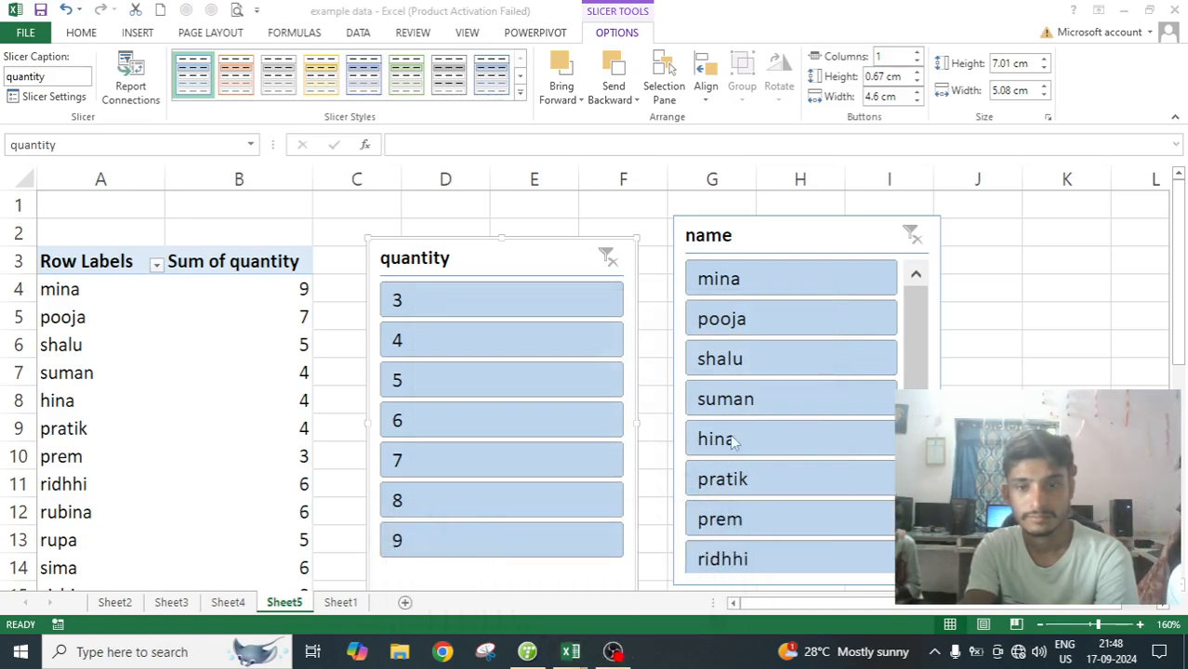